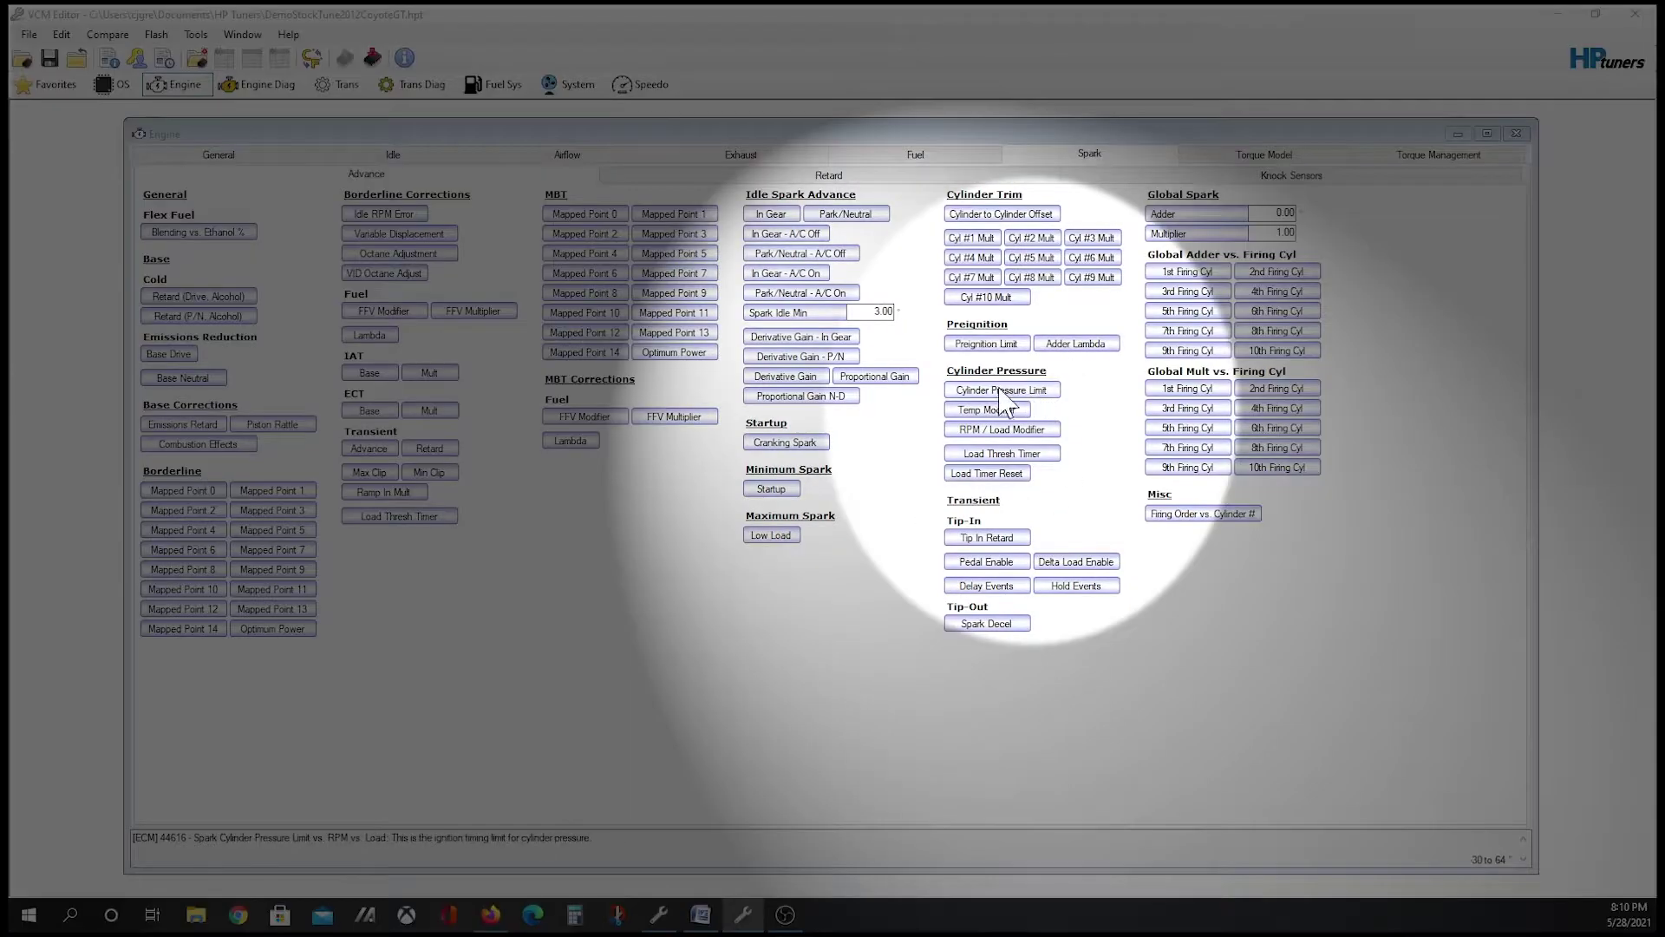
# - Set the Spark Preignition Limit to 63 for the 2,500–6,500 rpm columns at all loads and close the table
pyautogui.click(987, 344)
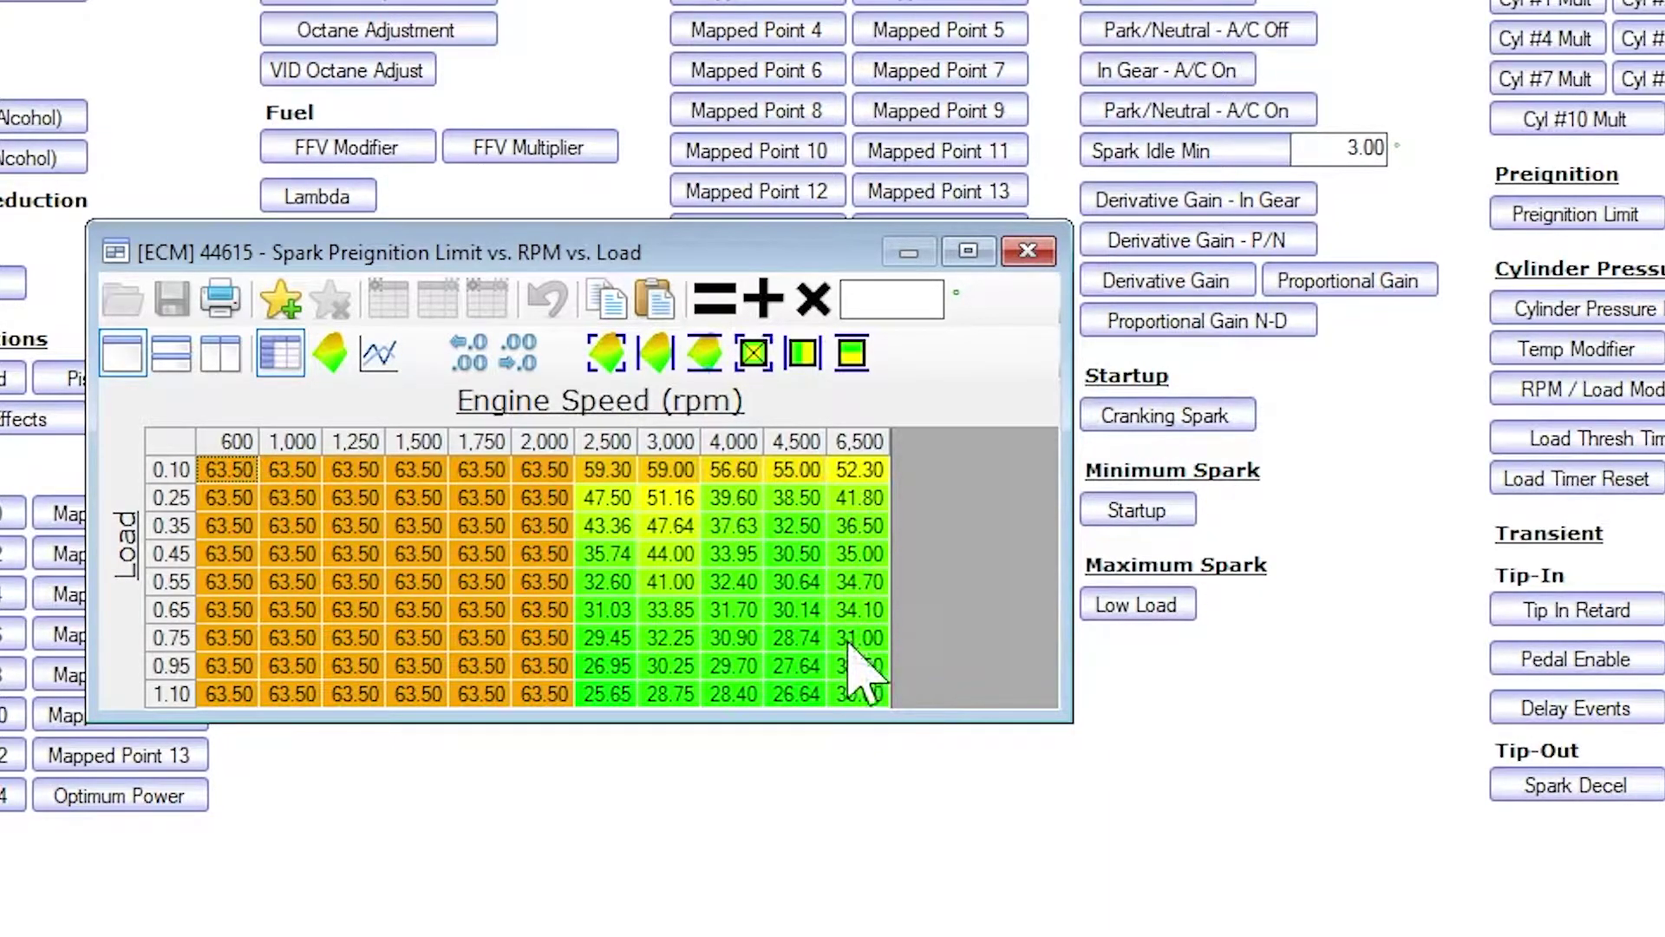
pyautogui.moveTo(235, 475); pyautogui.dragTo(532, 725)
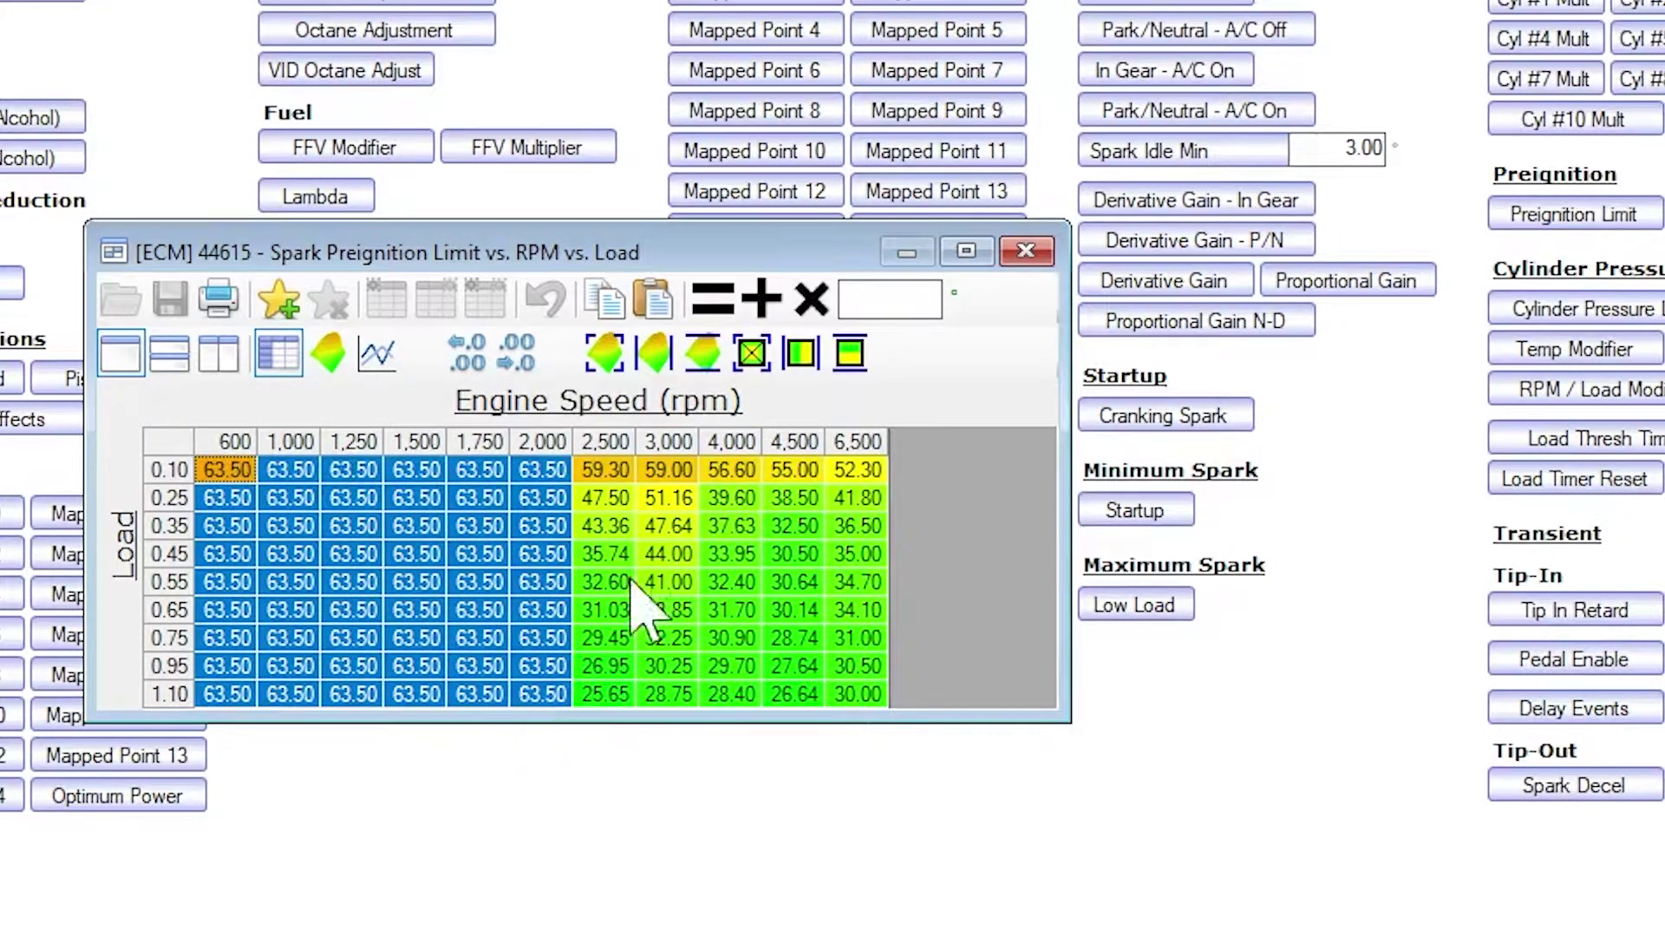
pyautogui.click(673, 471)
pyautogui.moveTo(607, 482); pyautogui.dragTo(867, 699)
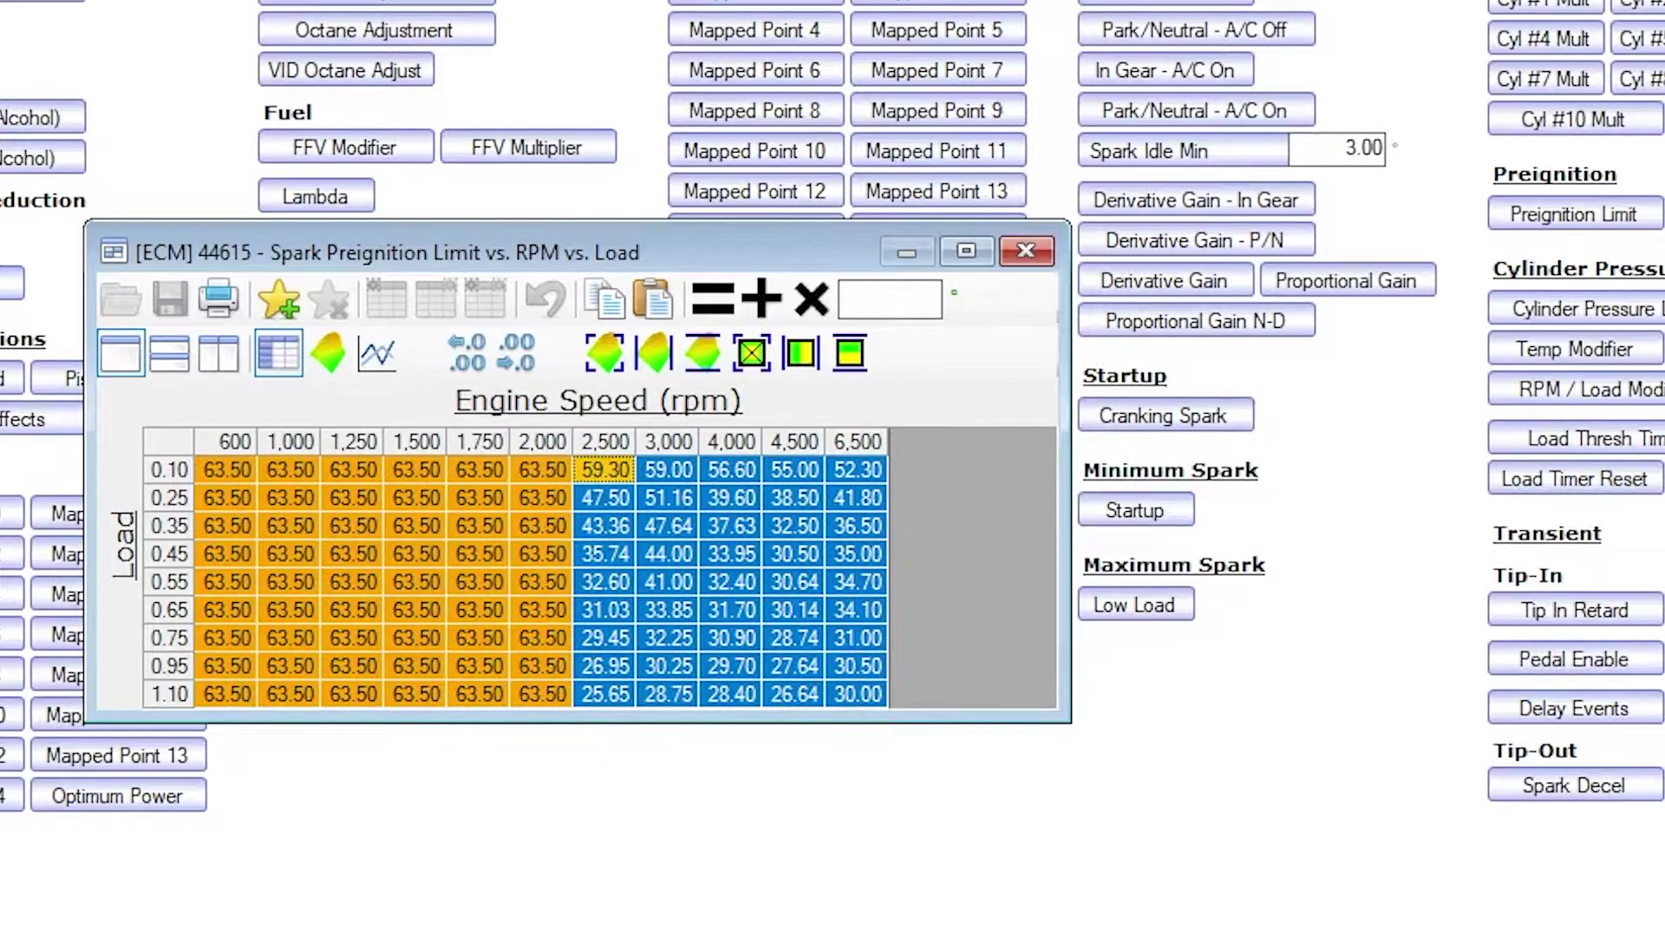
pyautogui.click(868, 299)
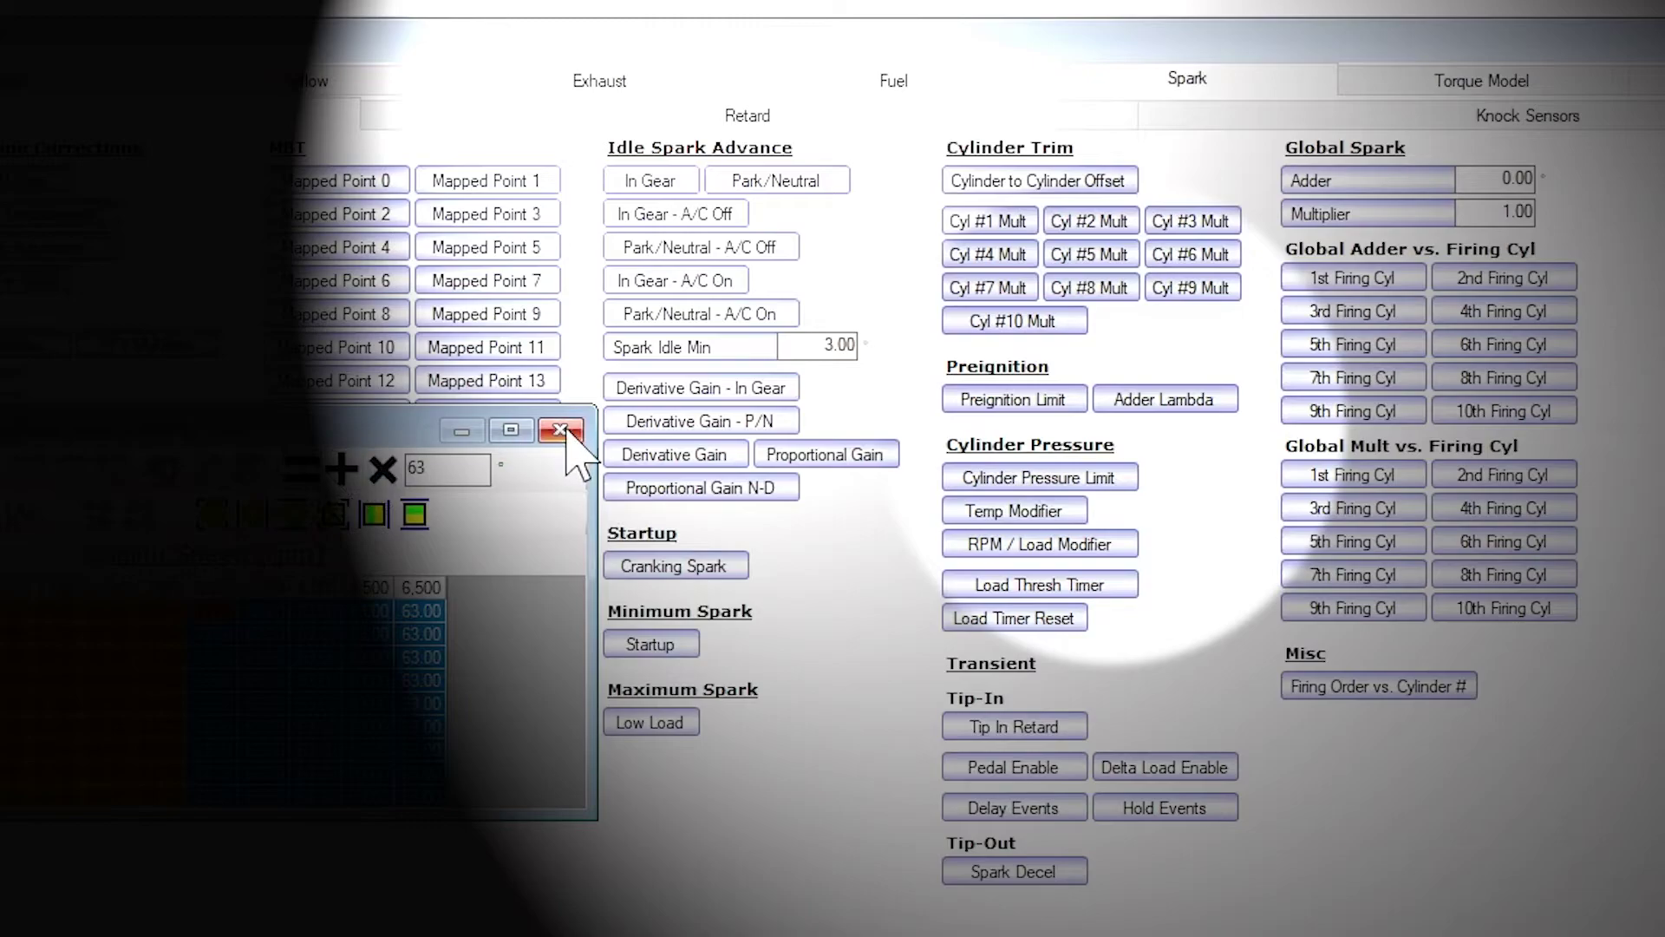
pyautogui.click(1026, 252)
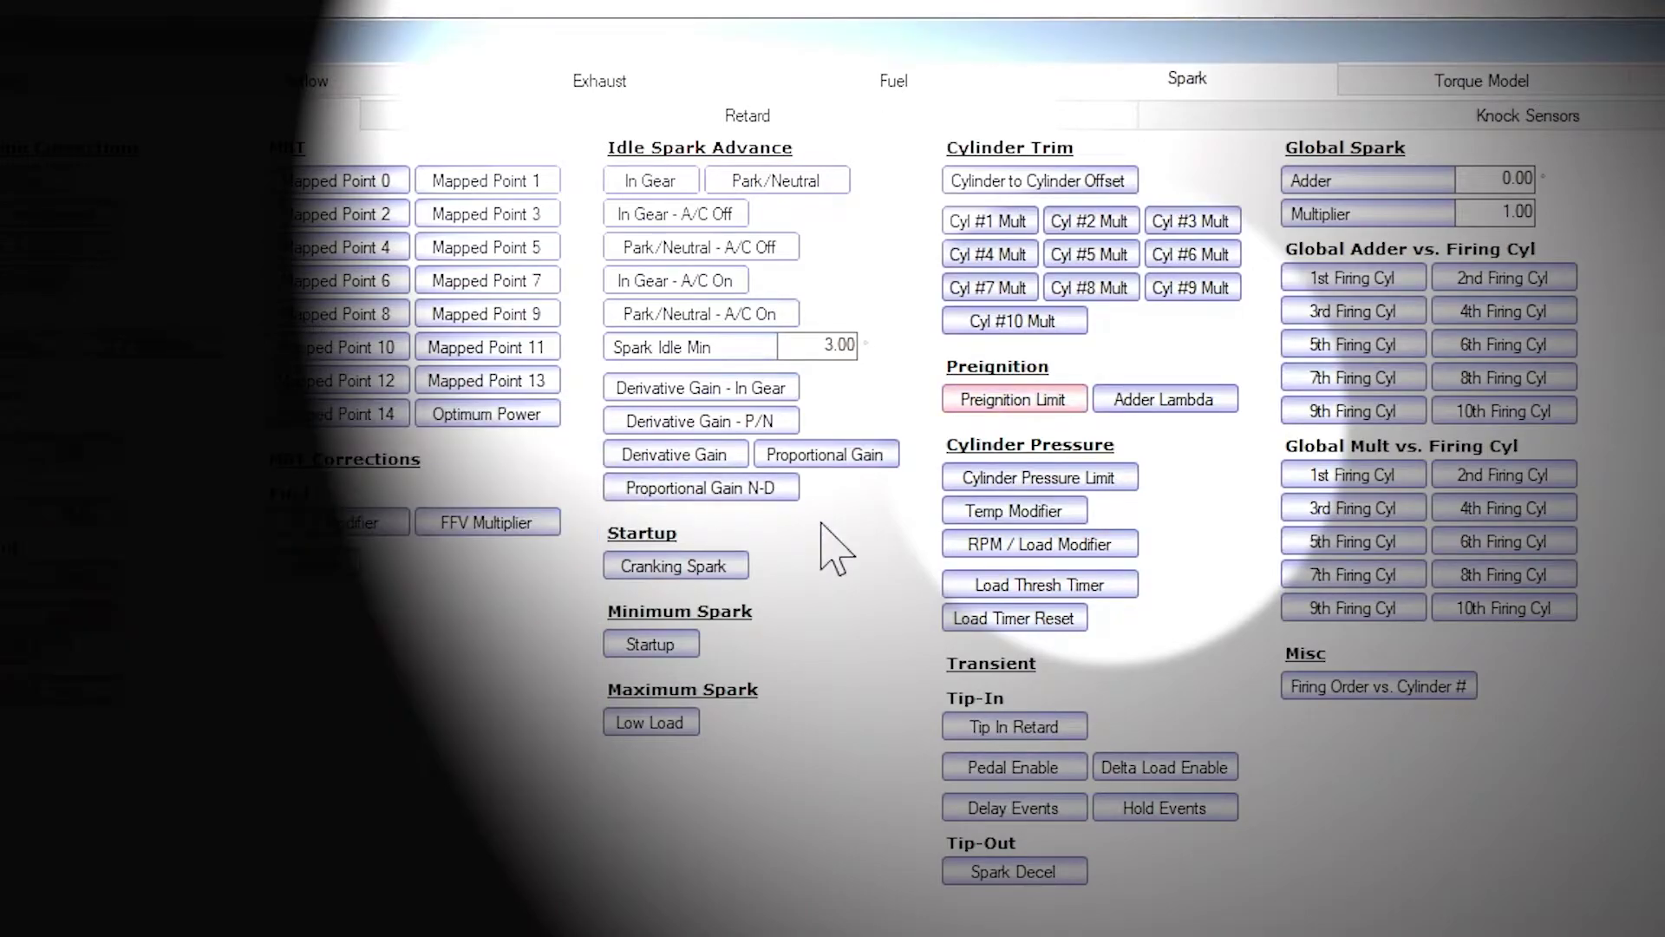
# - Set every lambda row of the Spark Preignition Adder table to 0 and close the table
pyautogui.click(1164, 399)
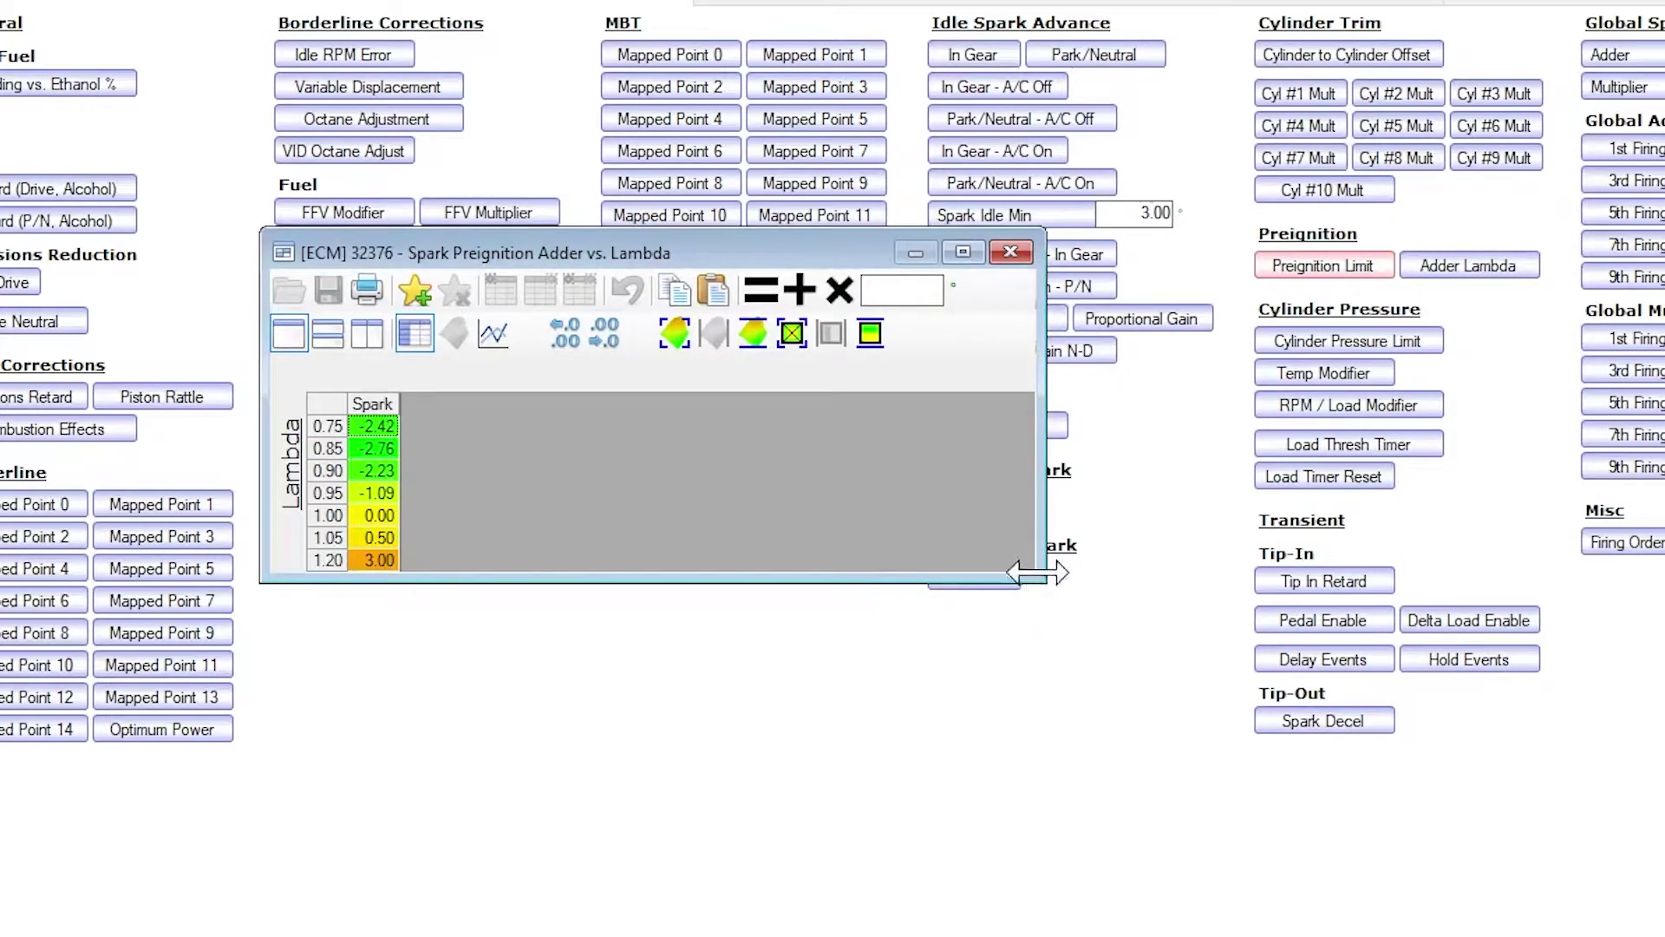
pyautogui.moveTo(1039, 572); pyautogui.dragTo(1108, 778)
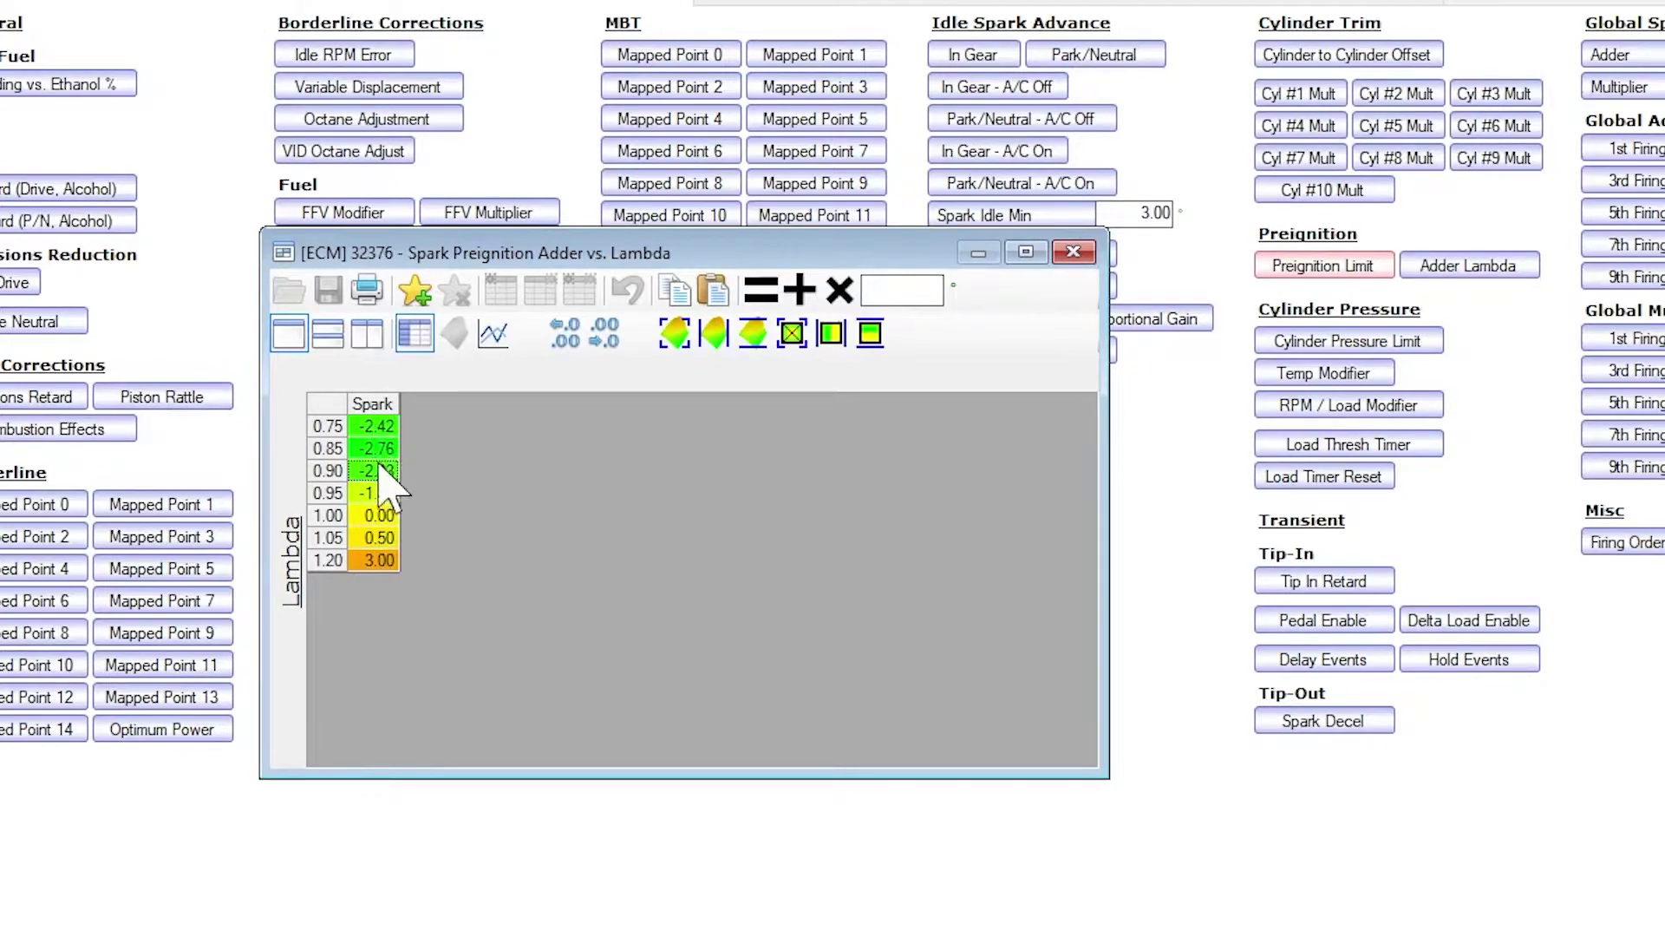
pyautogui.hotkey('ctrl', 'a')
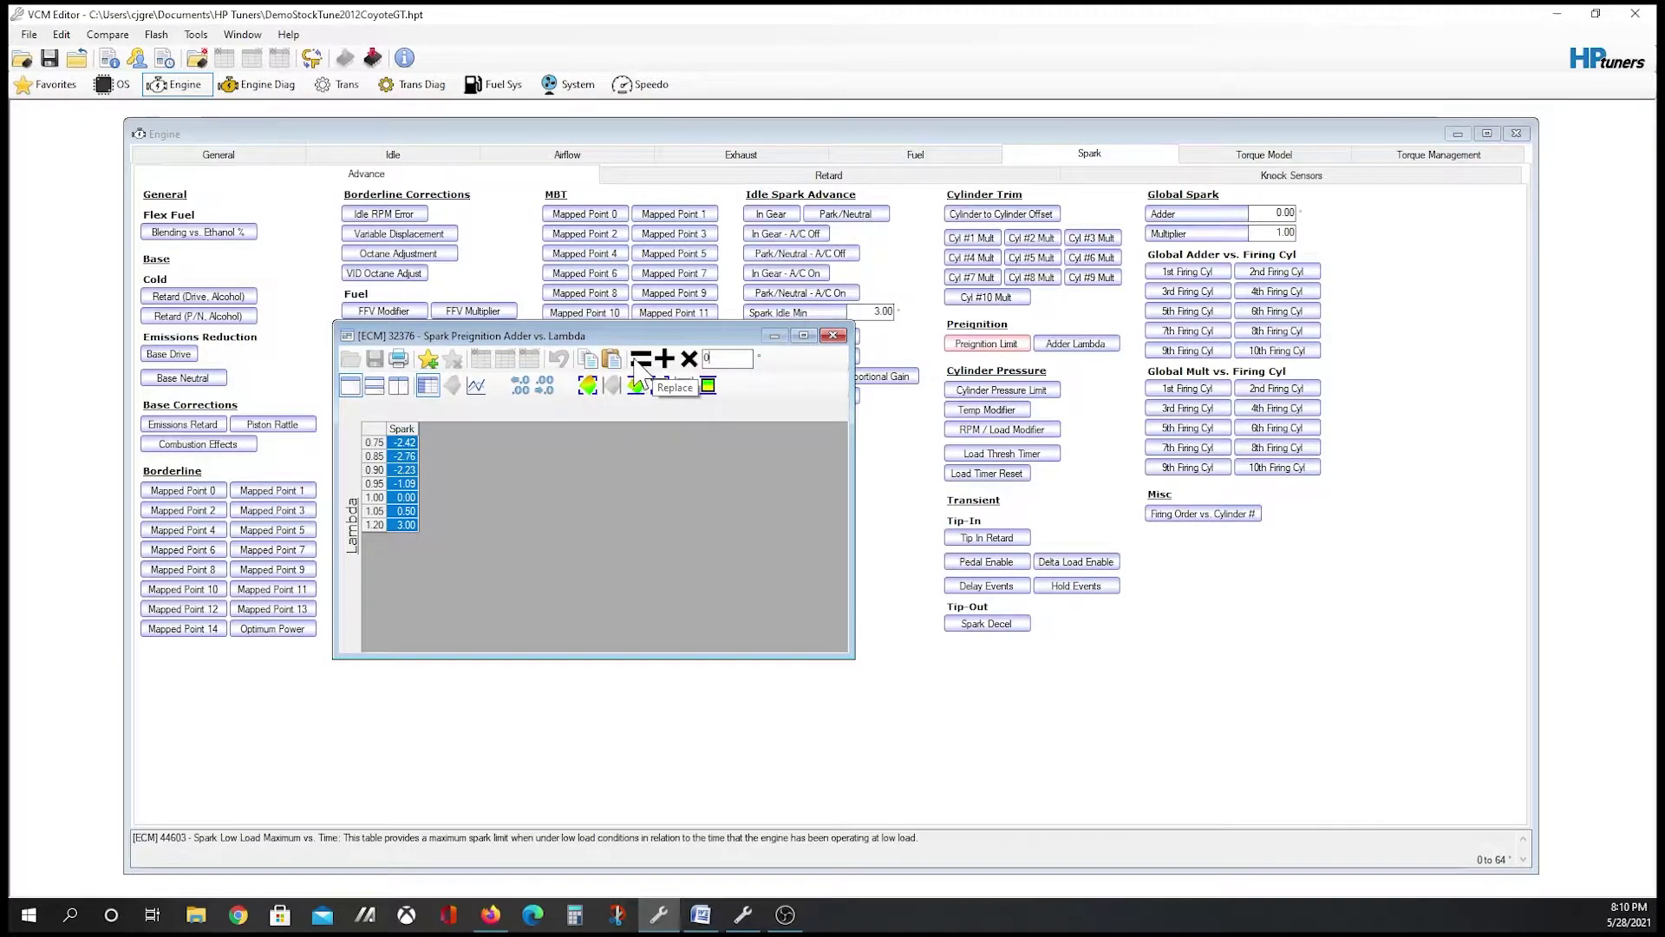
pyautogui.click(756, 295)
pyautogui.click(1074, 252)
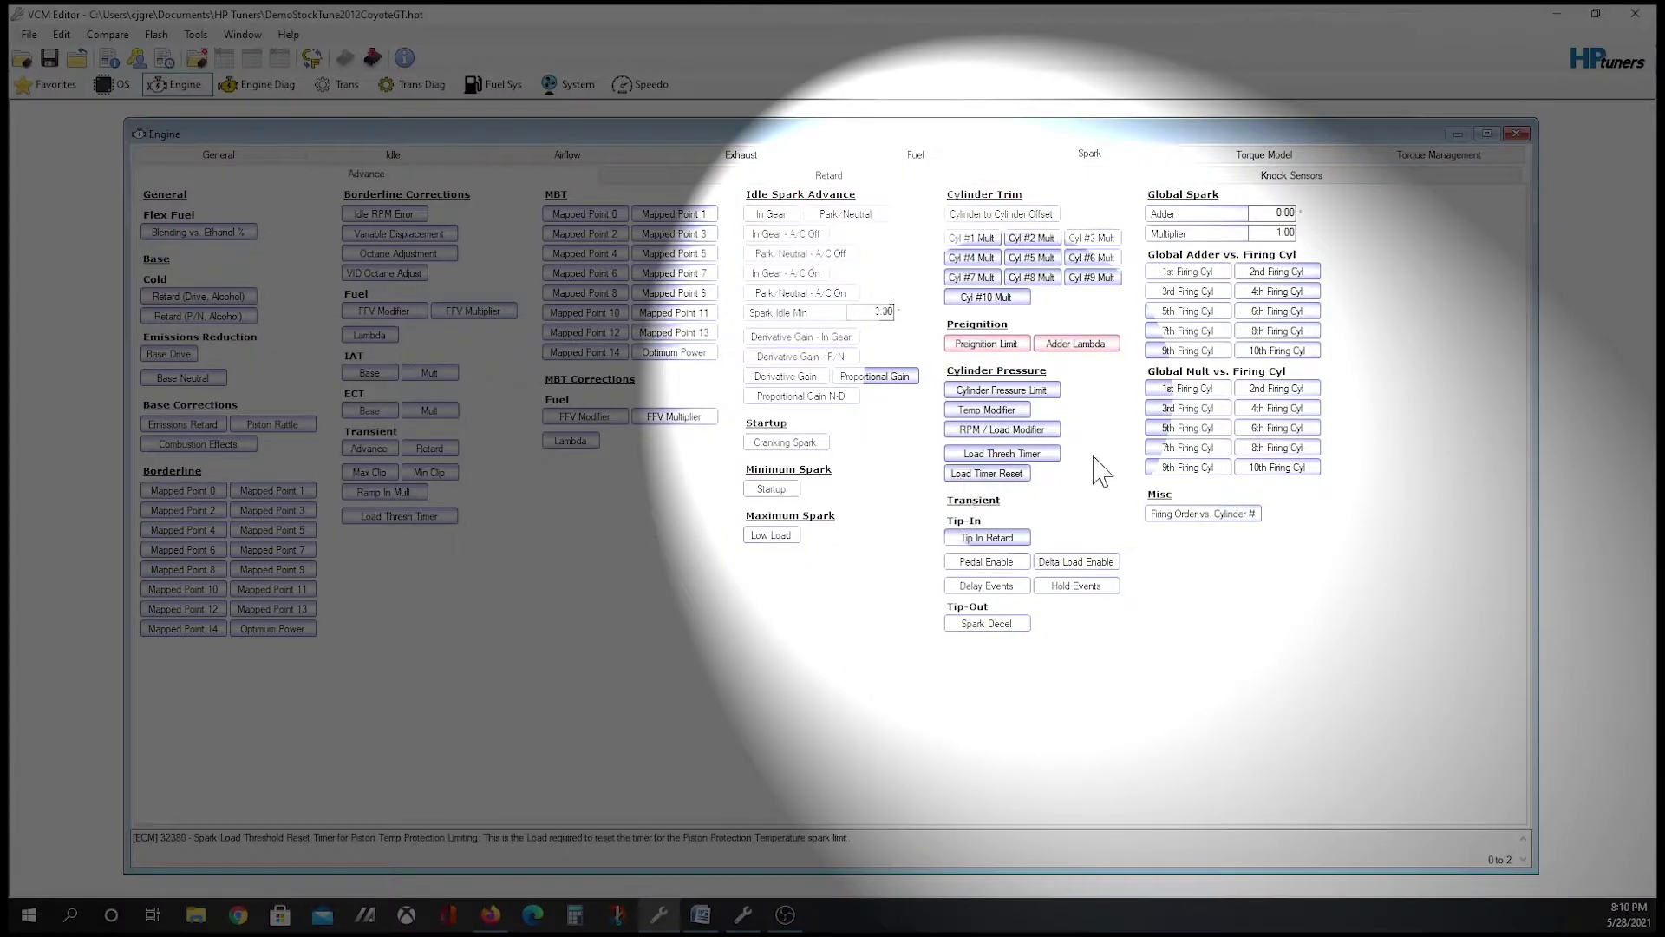
# - Set the Spark Cylinder Pressure Limit to 35 for 2,500–6,500 rpm at loads 0.75 to 1.10
pyautogui.click(1041, 389)
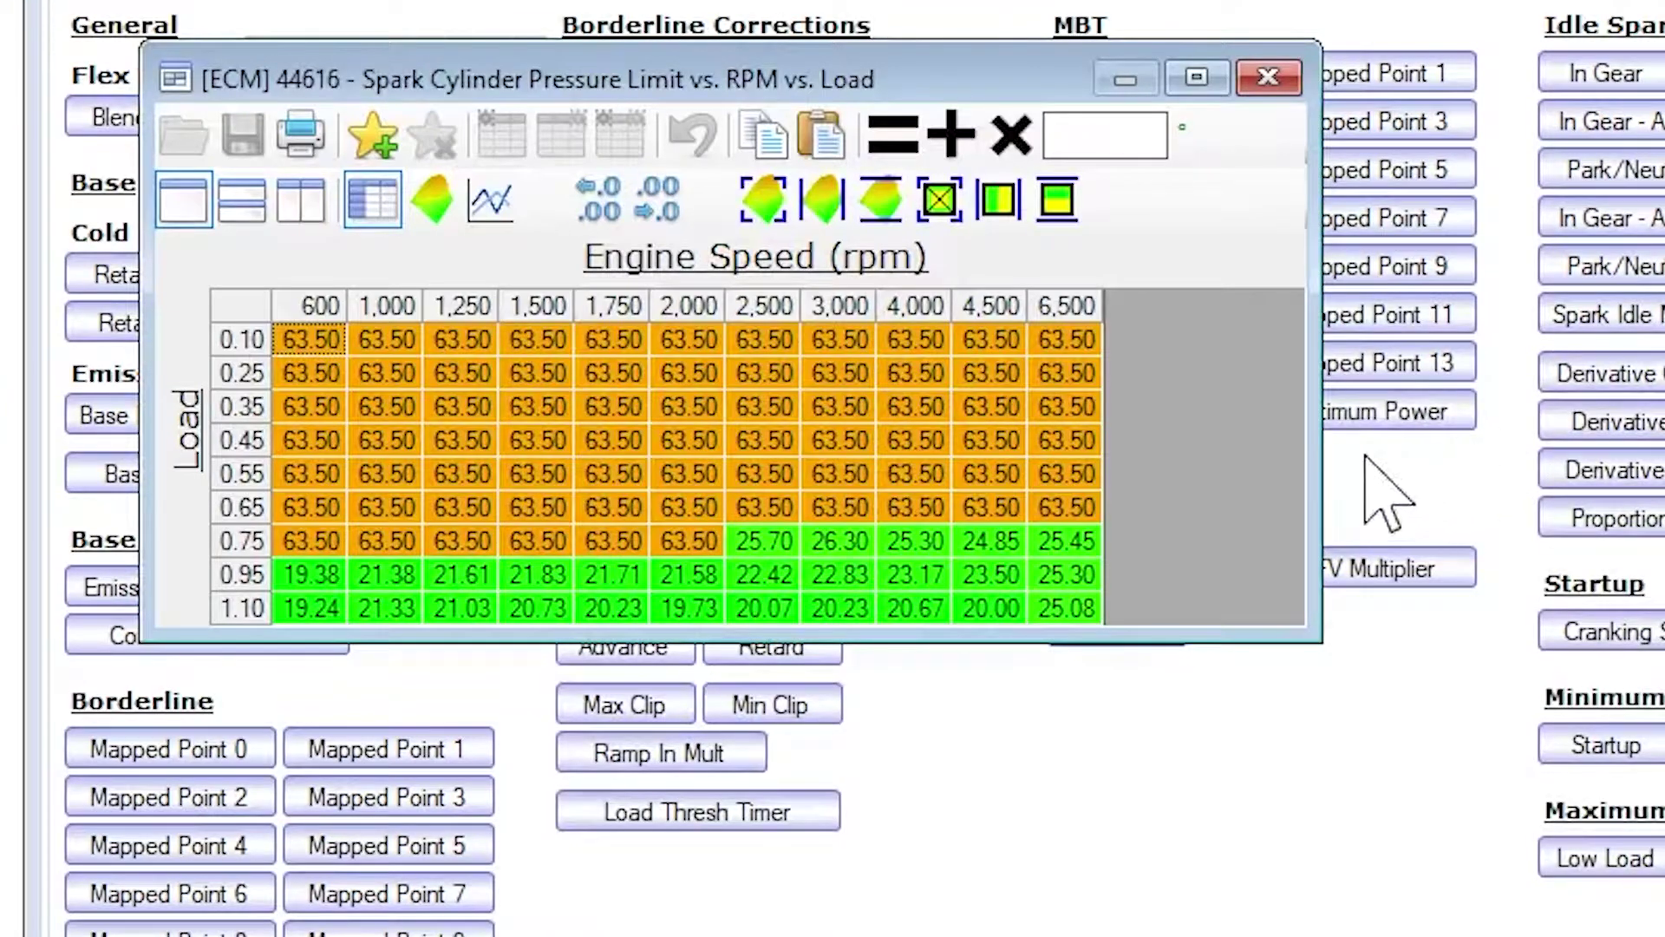
pyautogui.click(839, 440)
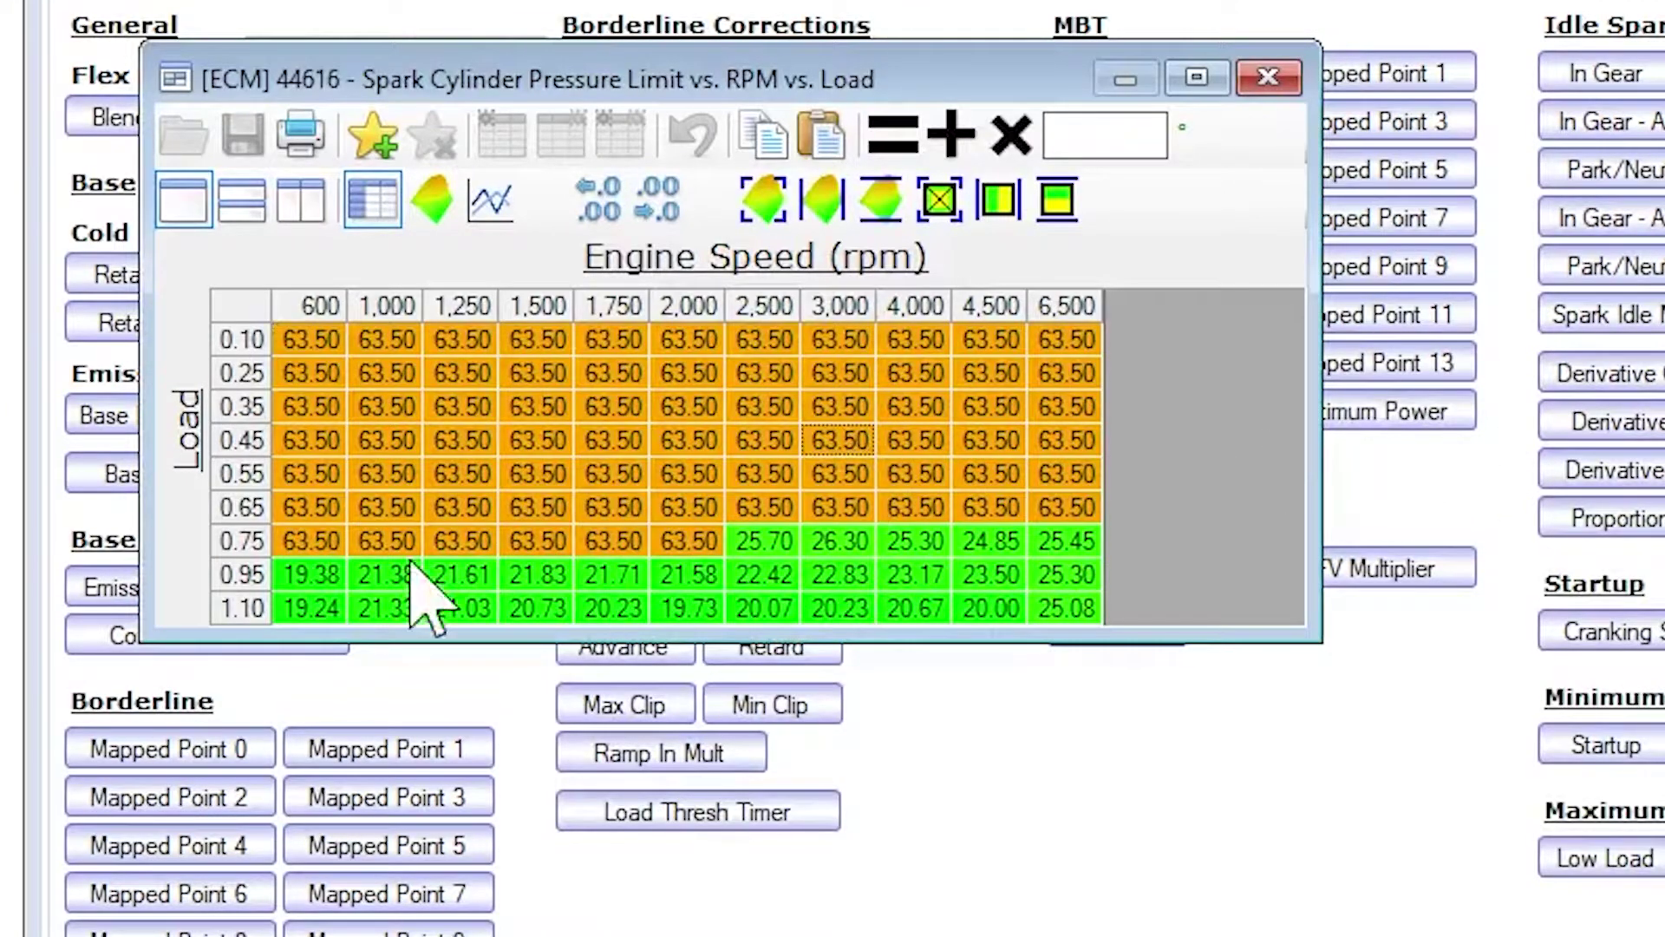
pyautogui.moveTo(841, 545); pyautogui.dragTo(1079, 640)
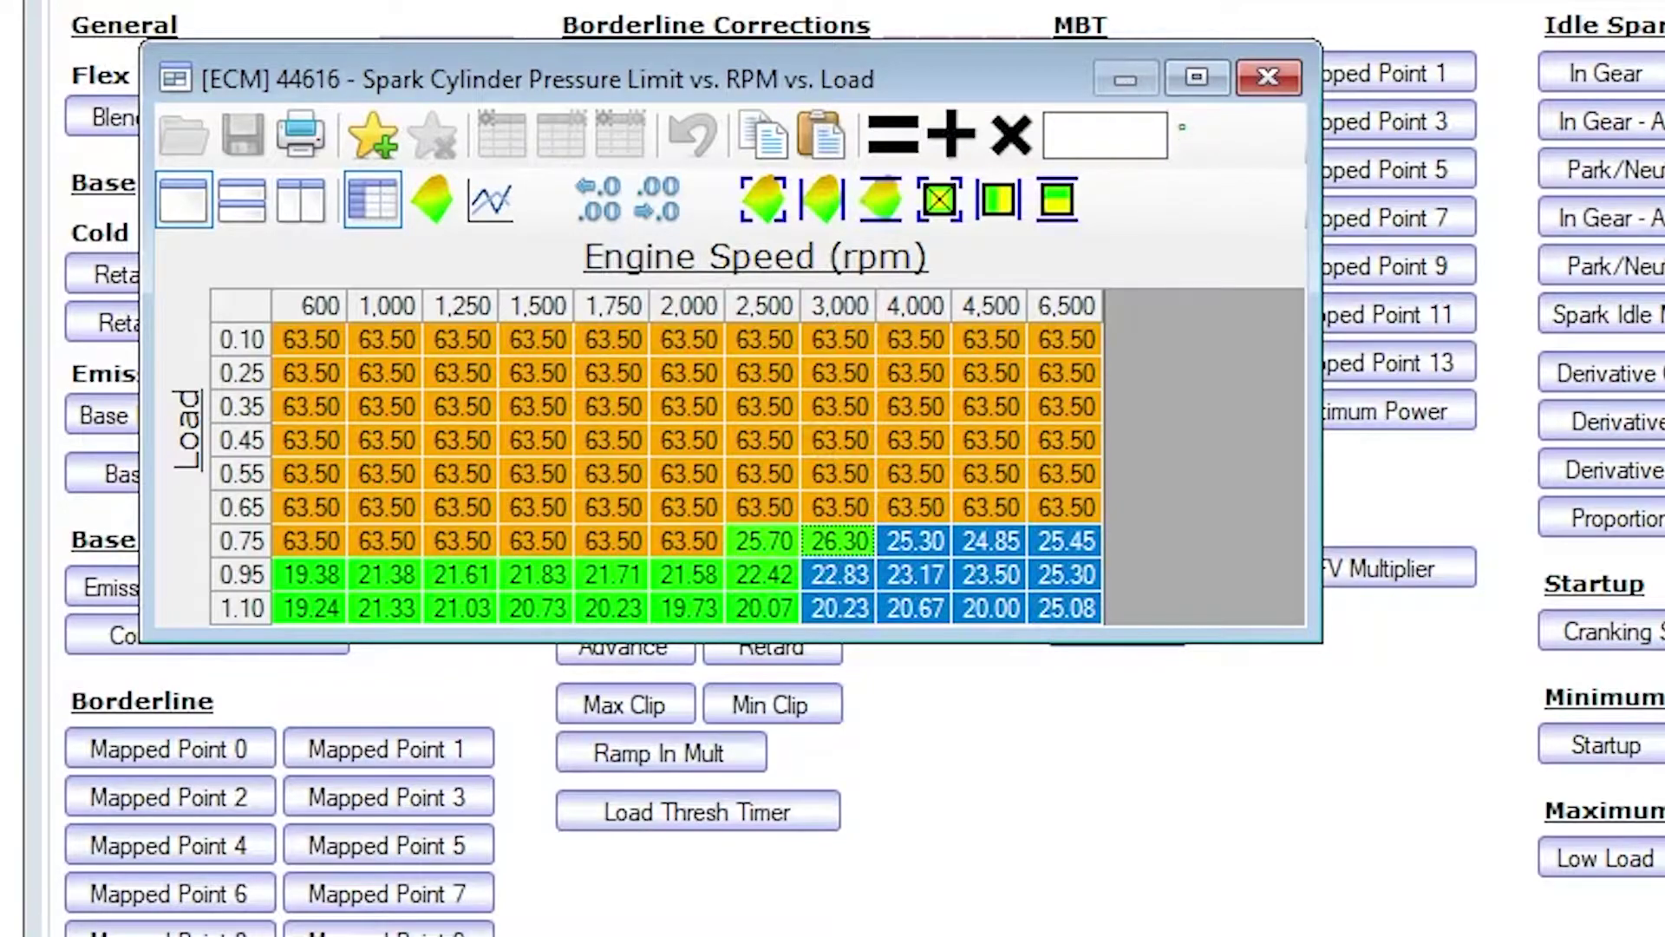
pyautogui.moveTo(764, 541); pyautogui.dragTo(1308, 672)
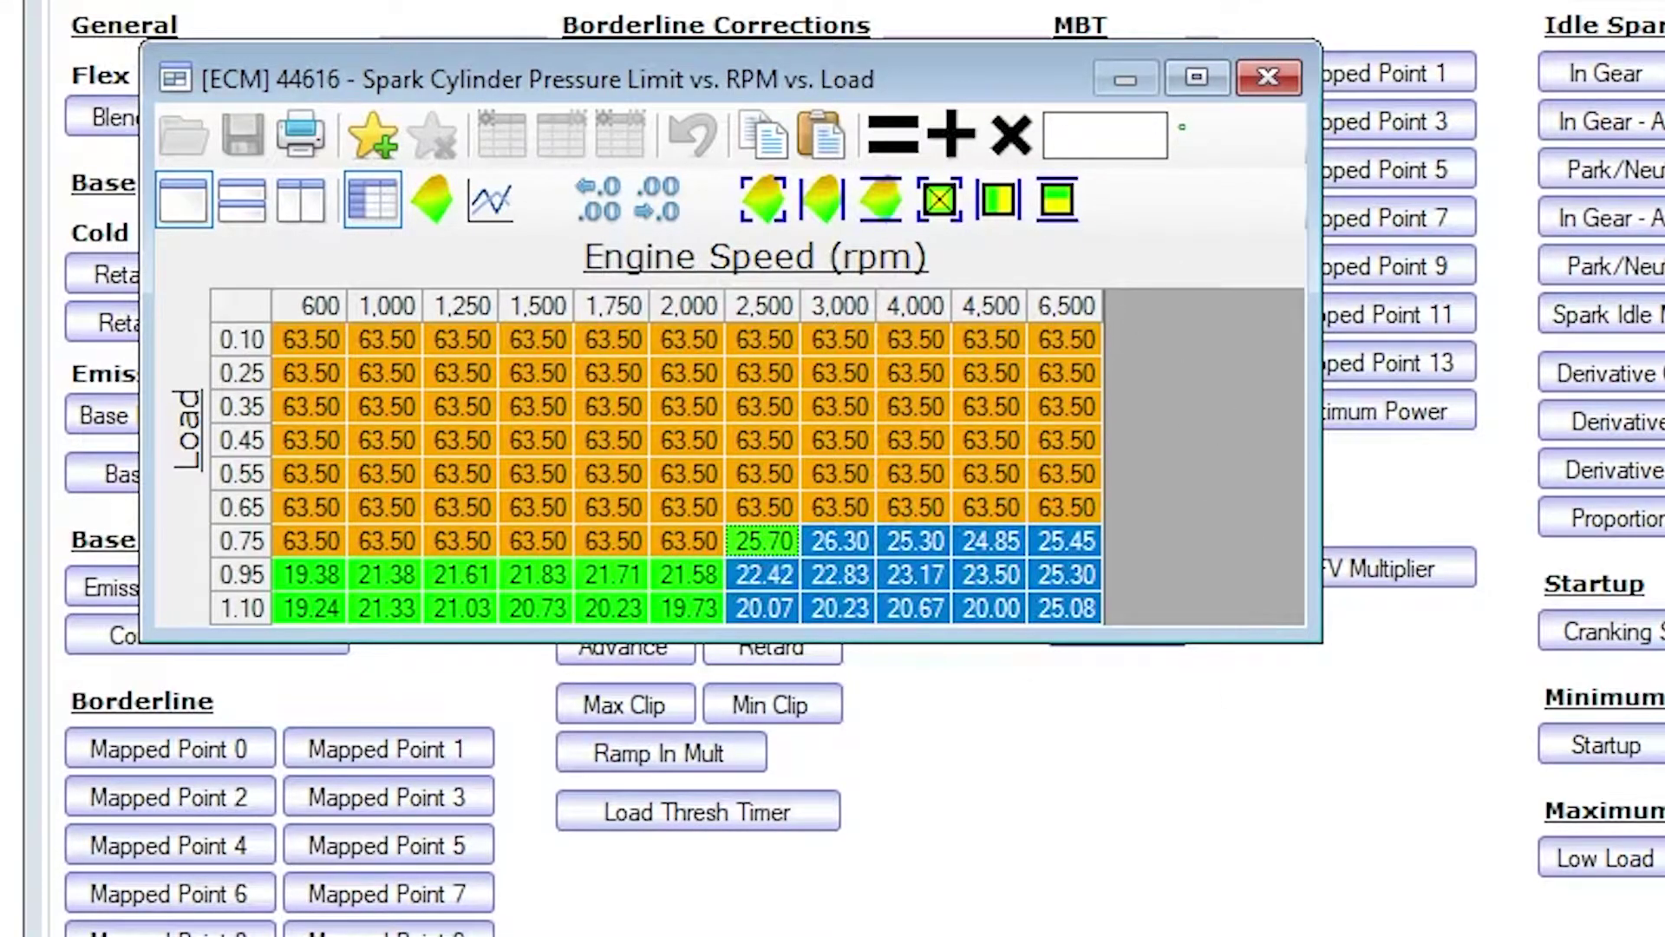
pyautogui.click(1050, 134)
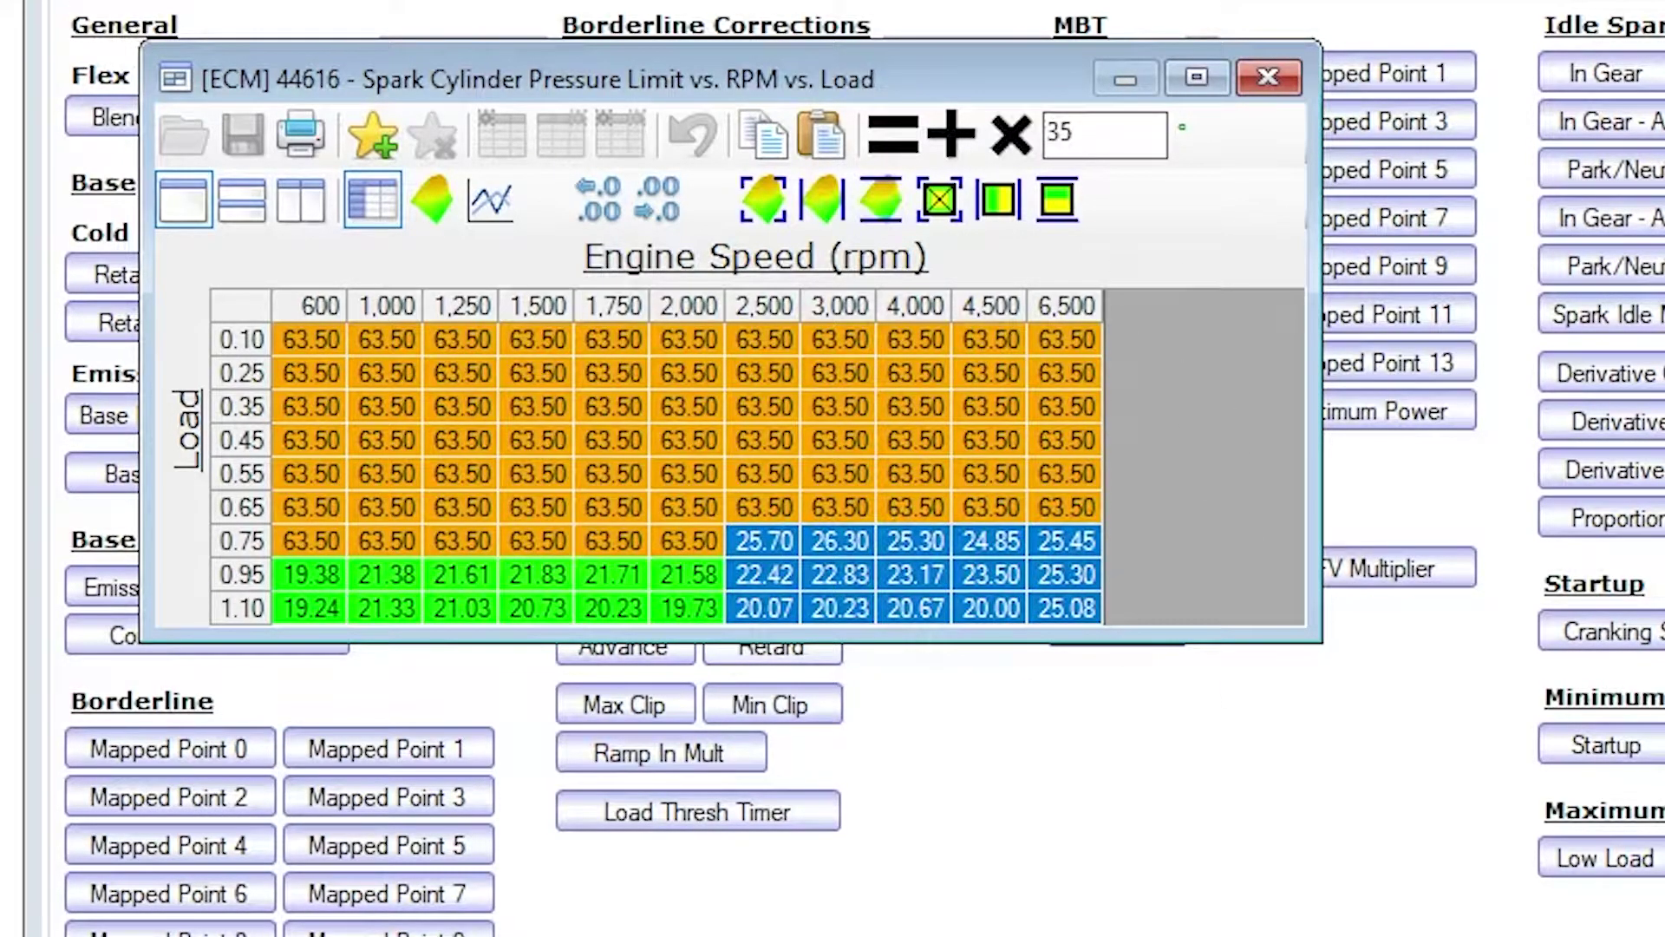
pyautogui.click(894, 134)
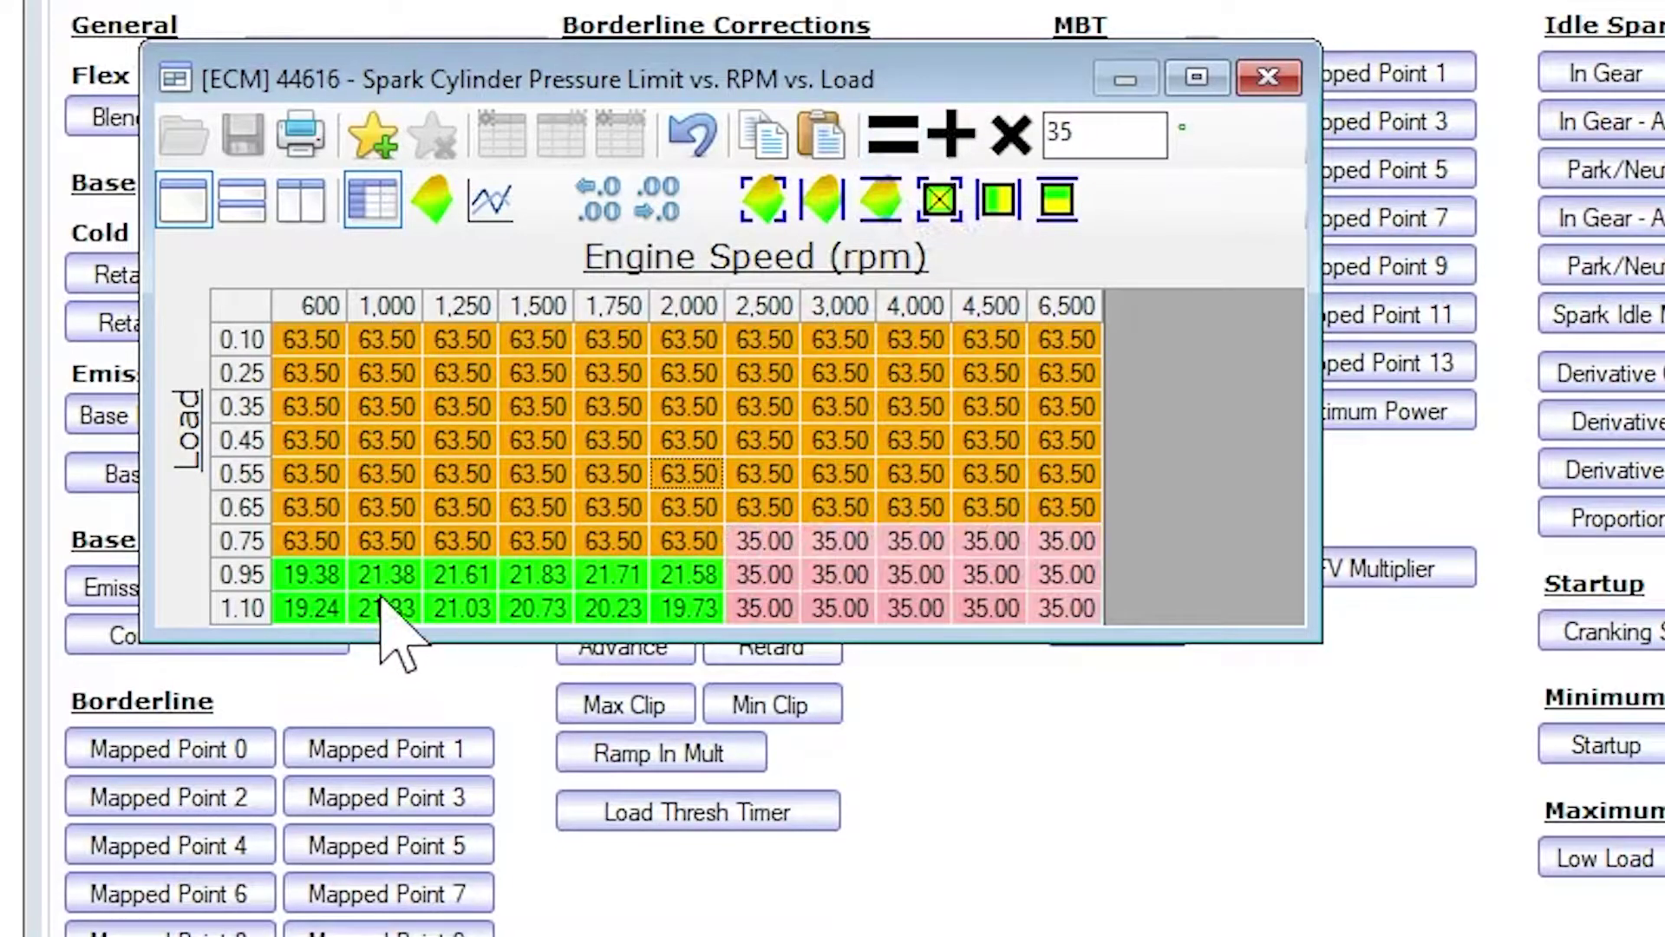
# - Set the Spark Cylinder Pressure Limit to 63.5 for 600–2,000 rpm at loads 0.95 and 1.10, and close the table
pyautogui.moveTo(311, 474); pyautogui.dragTo(607, 542)
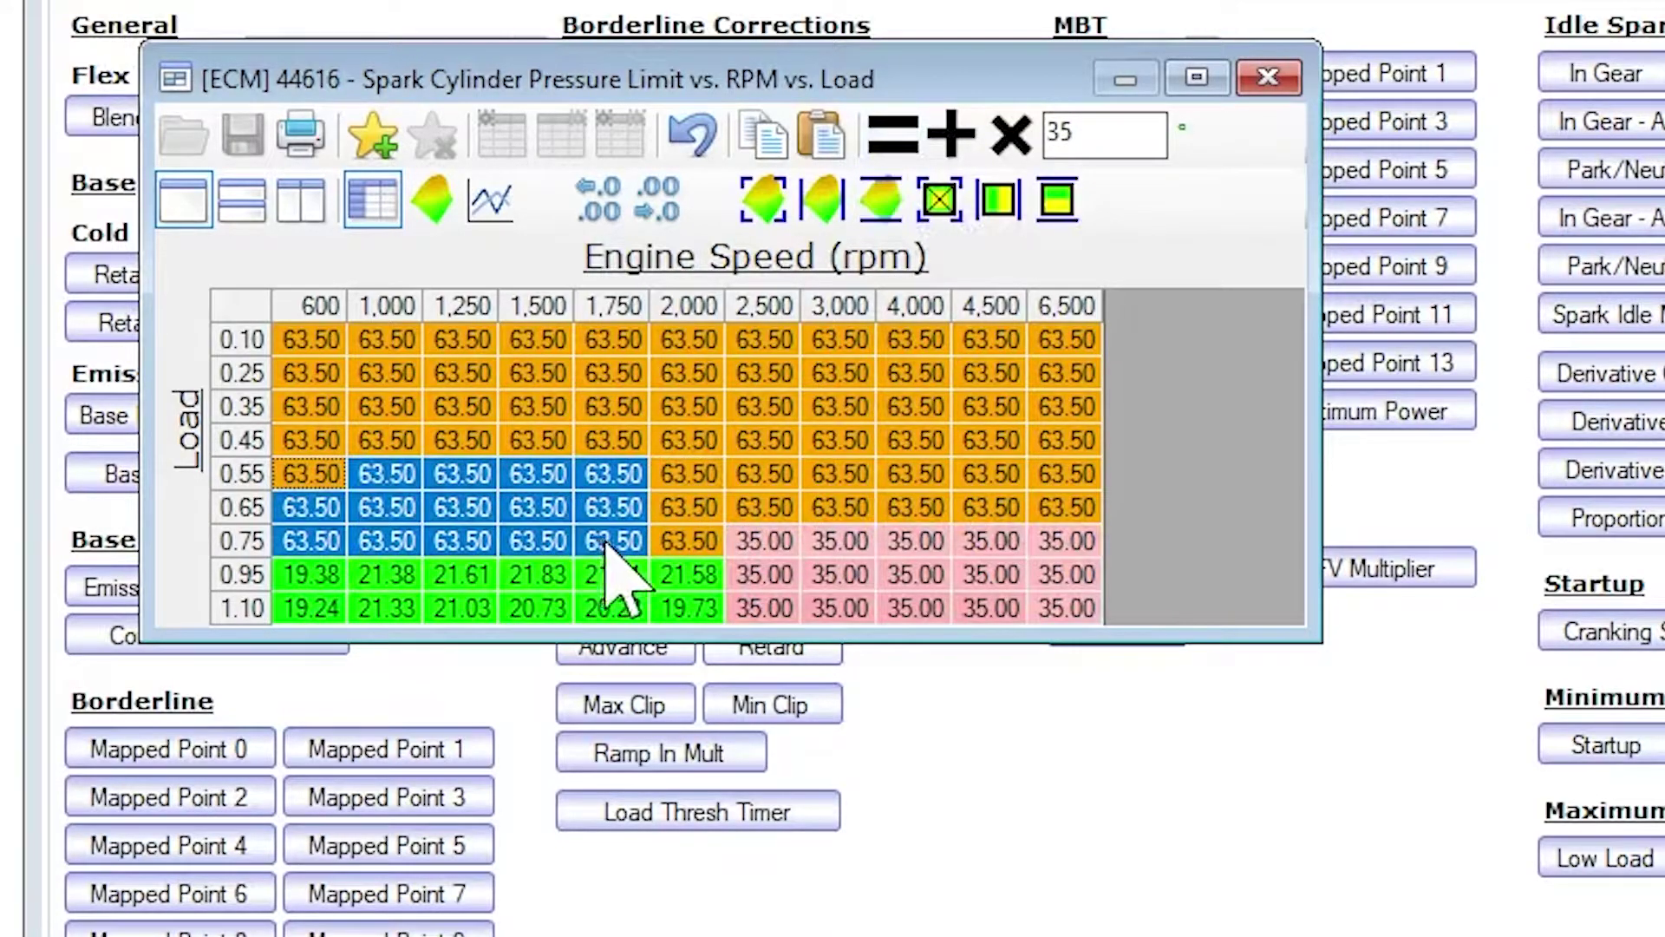
pyautogui.click(355, 607)
pyautogui.moveTo(311, 574); pyautogui.dragTo(685, 612)
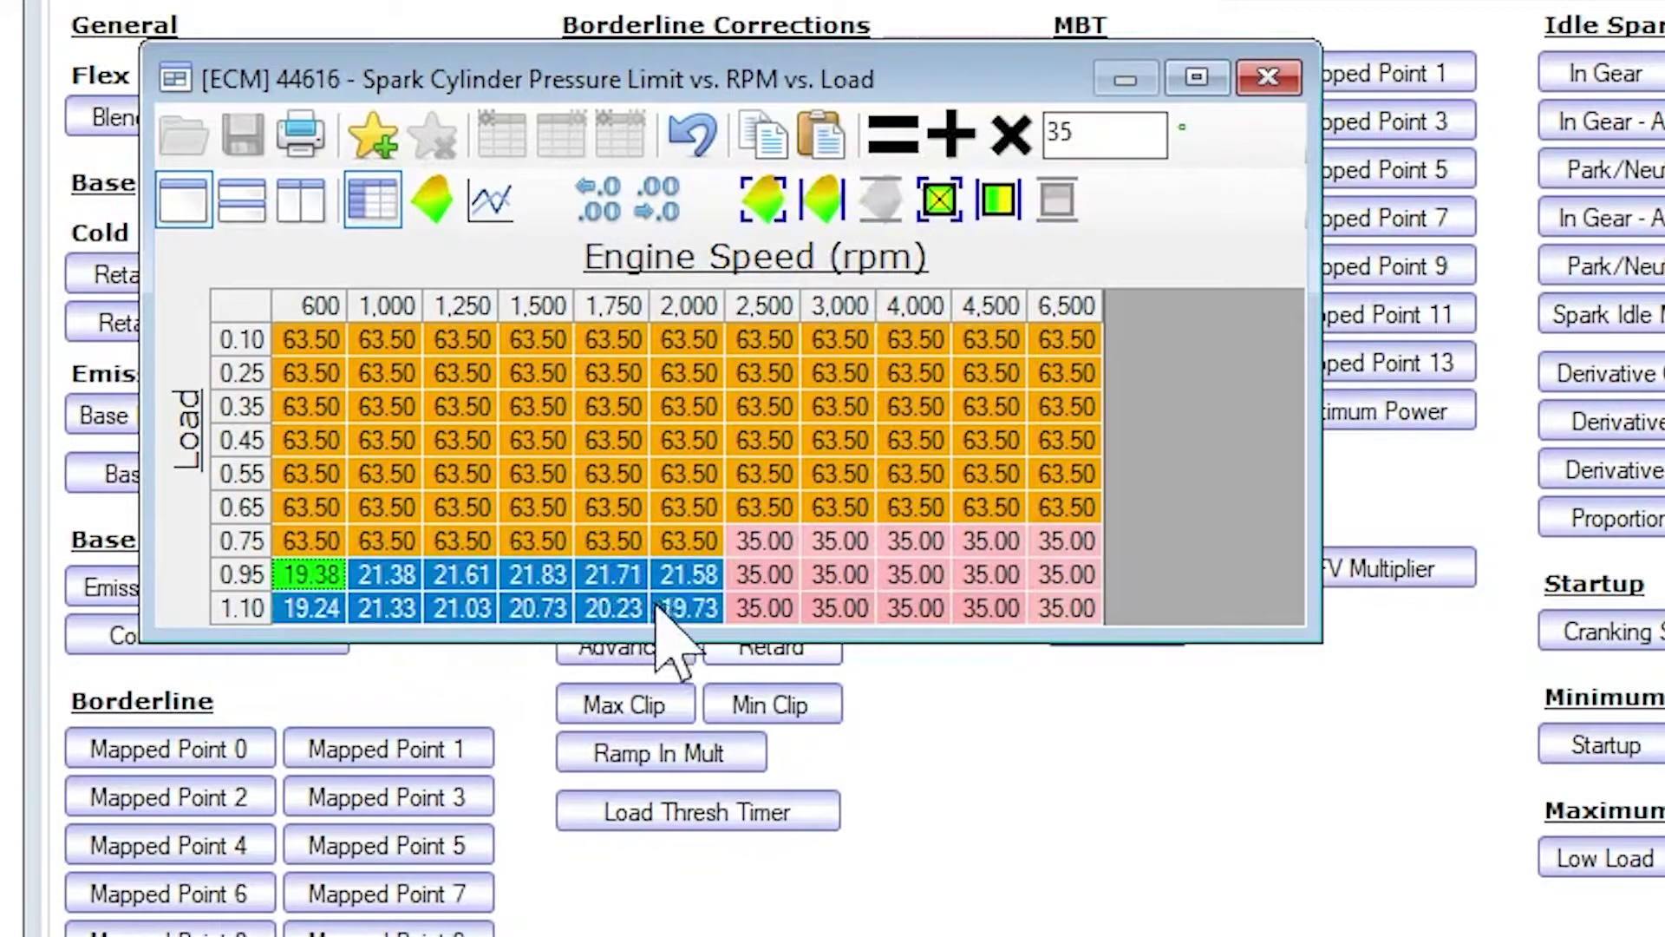
pyautogui.click(1161, 132)
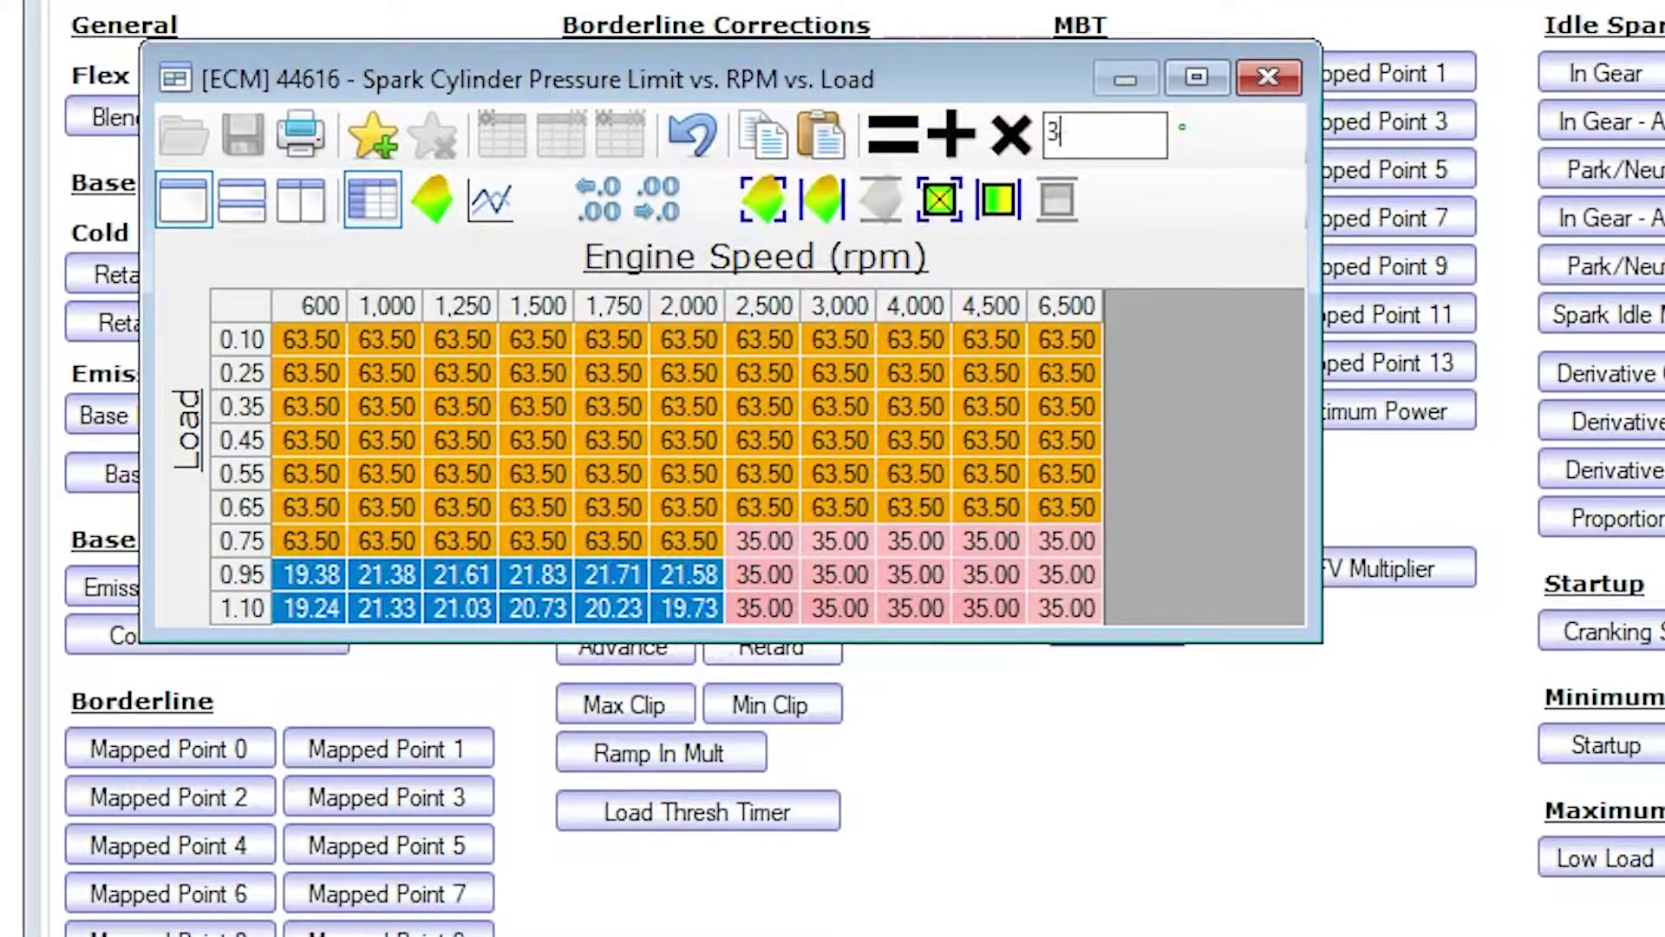
pyautogui.write('63.5')
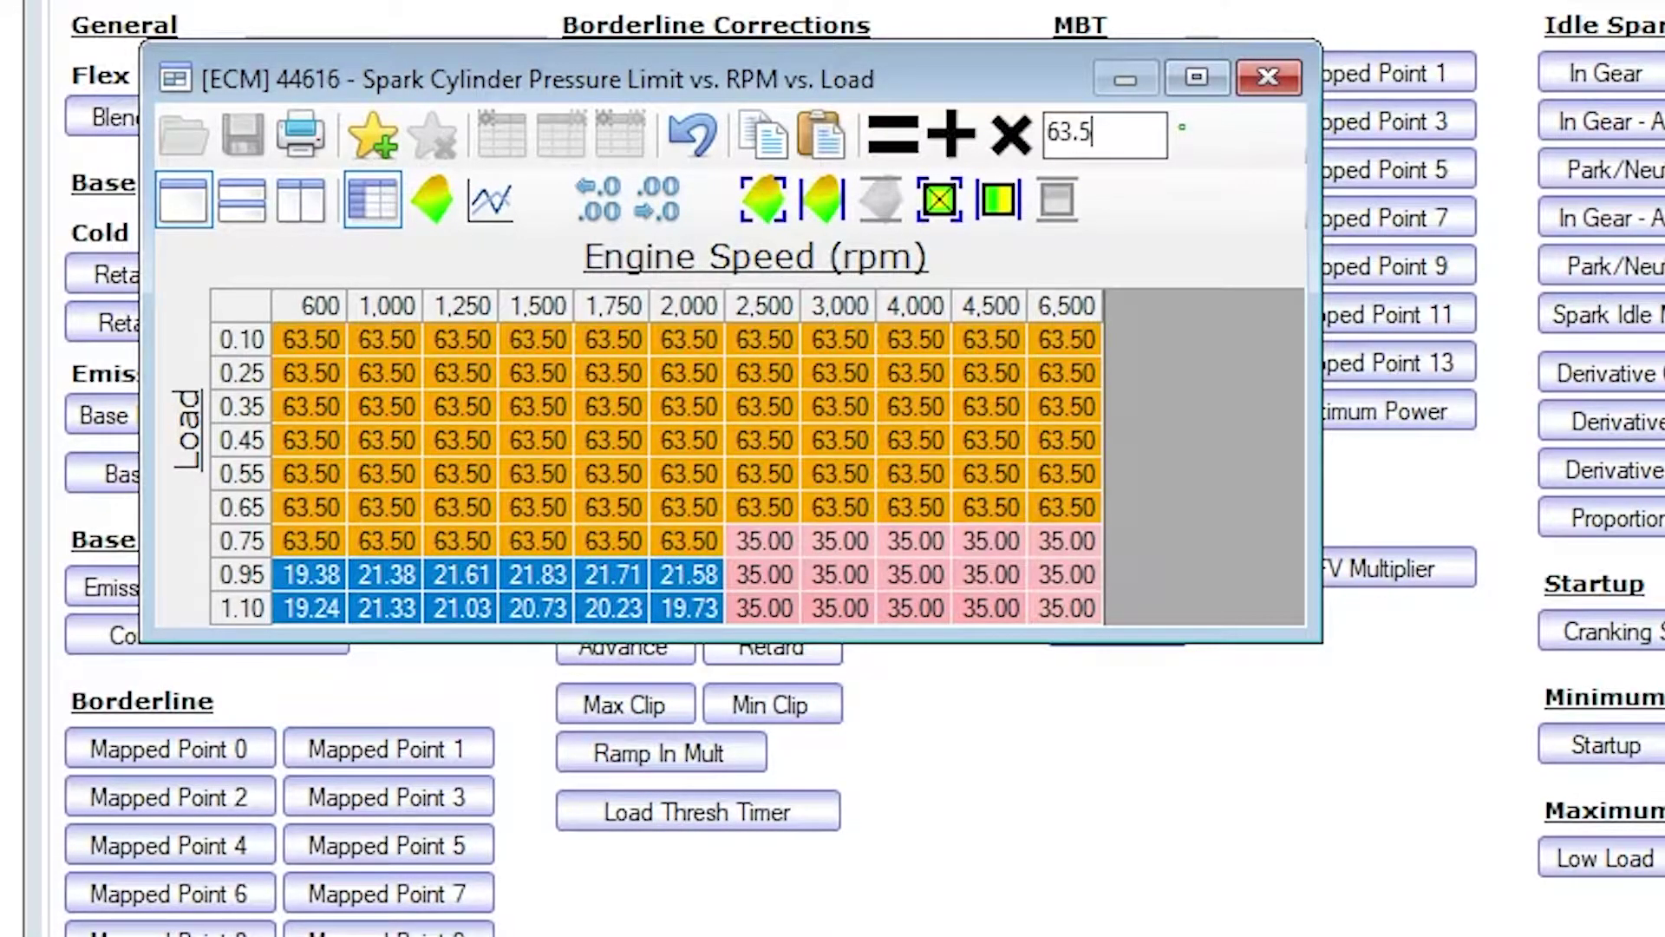
pyautogui.click(894, 135)
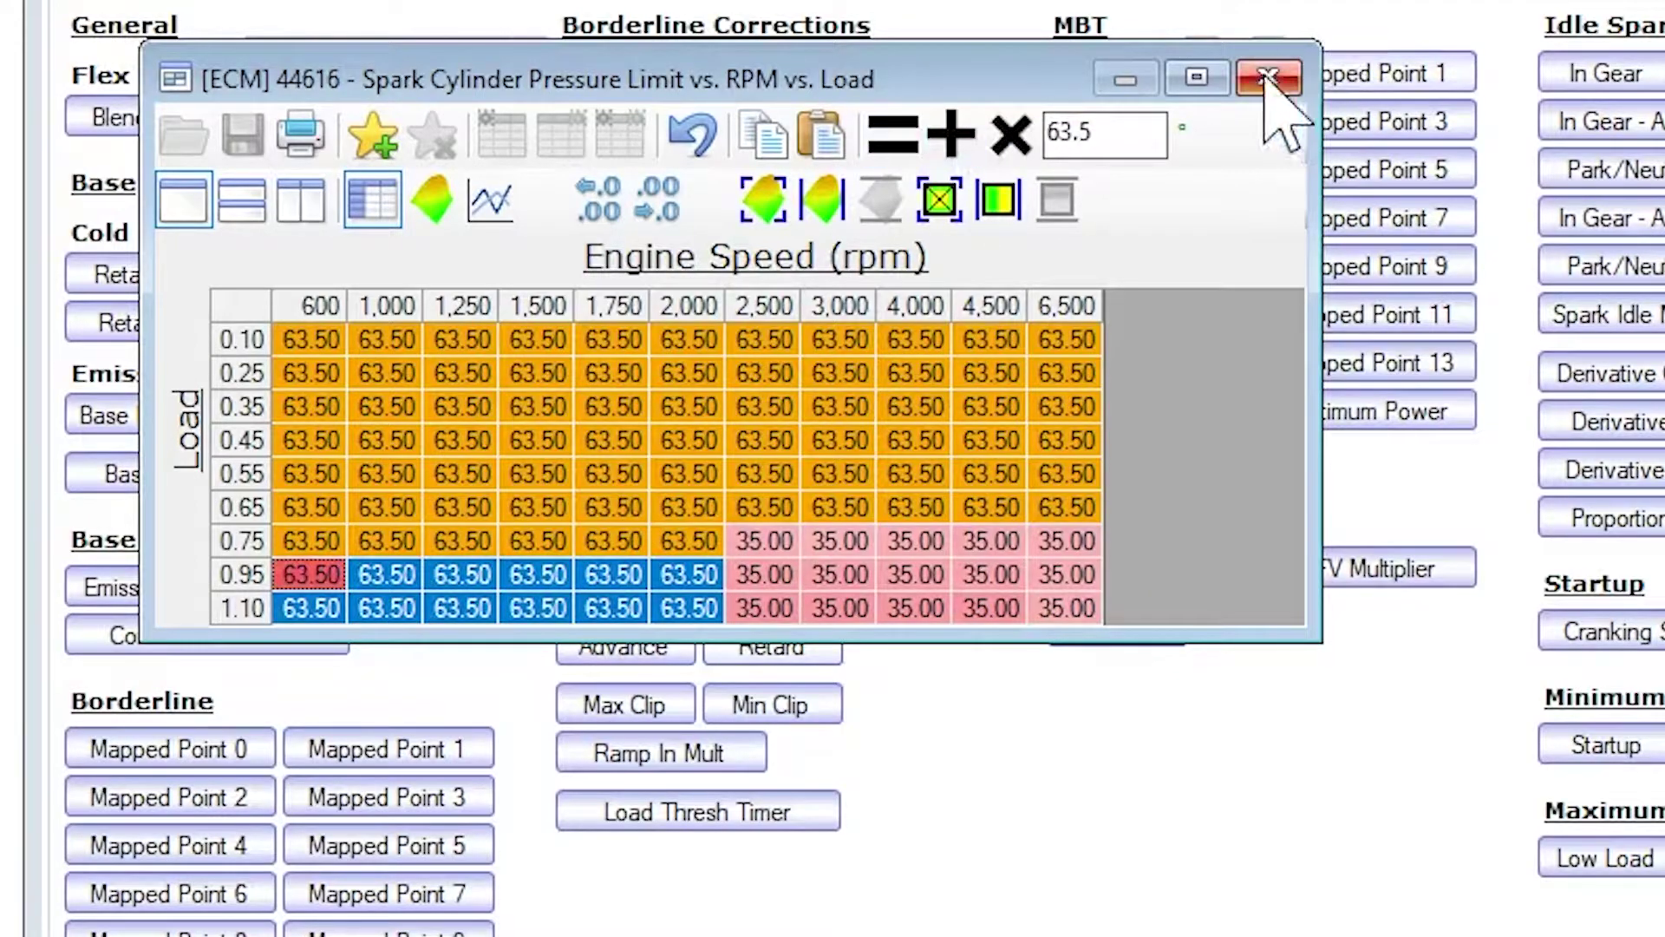
pyautogui.click(1268, 78)
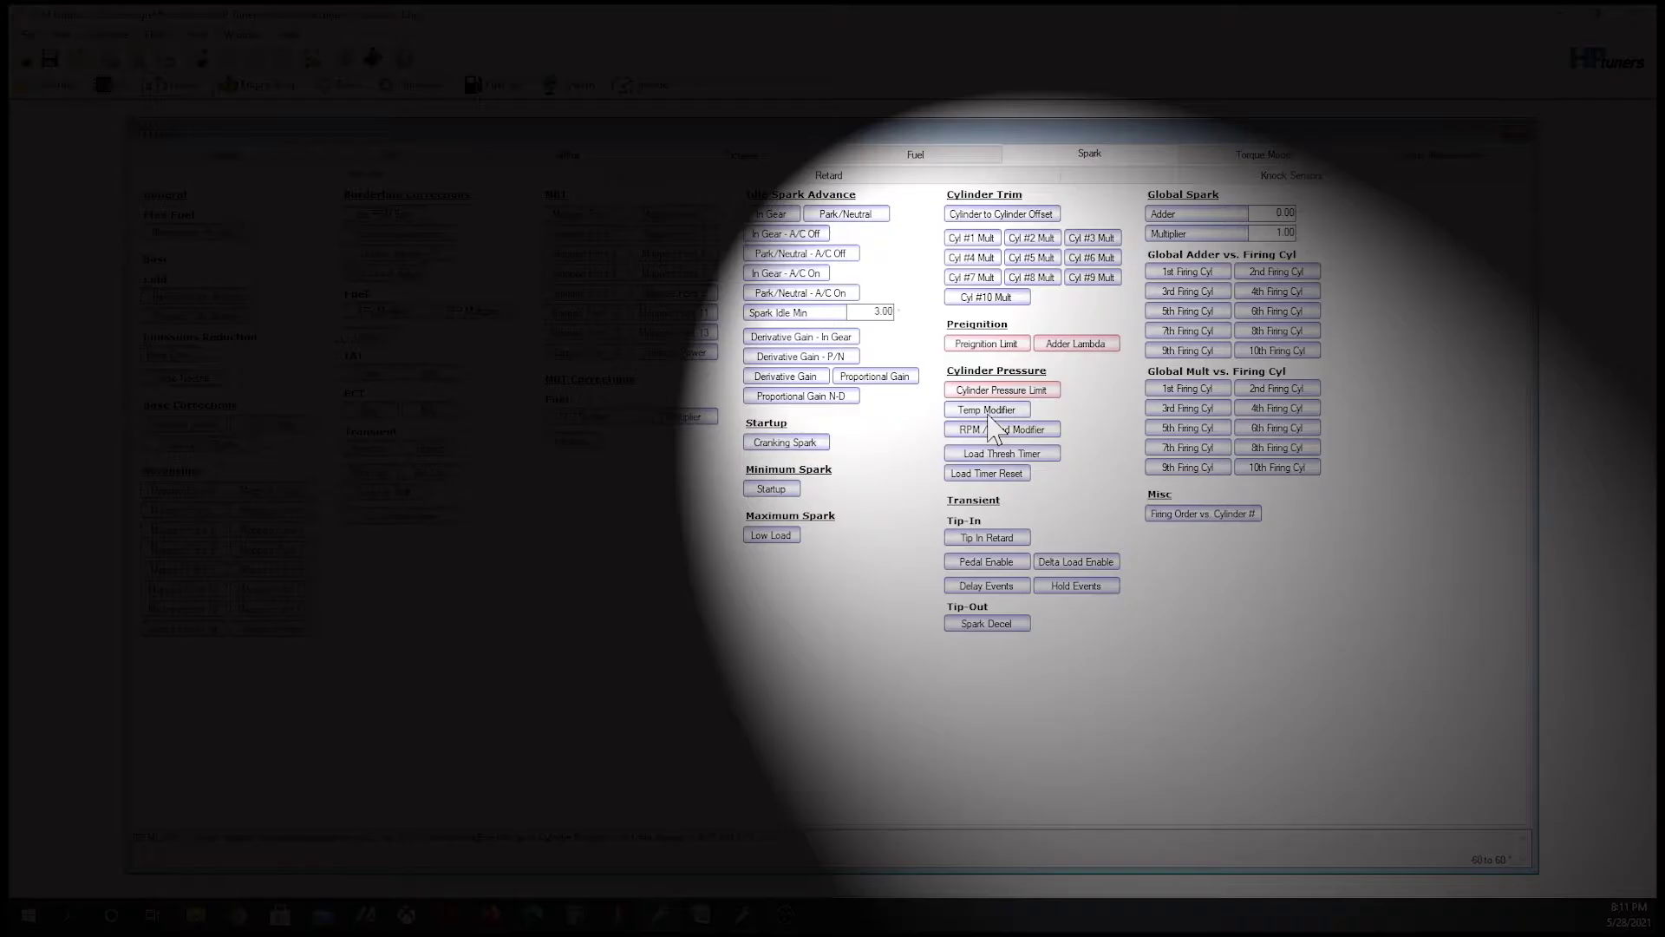
# - Set every cell of the cylinder pressure Temp Modifier table (ACT vs. ECT) to 0 and close the table
pyautogui.click(993, 411)
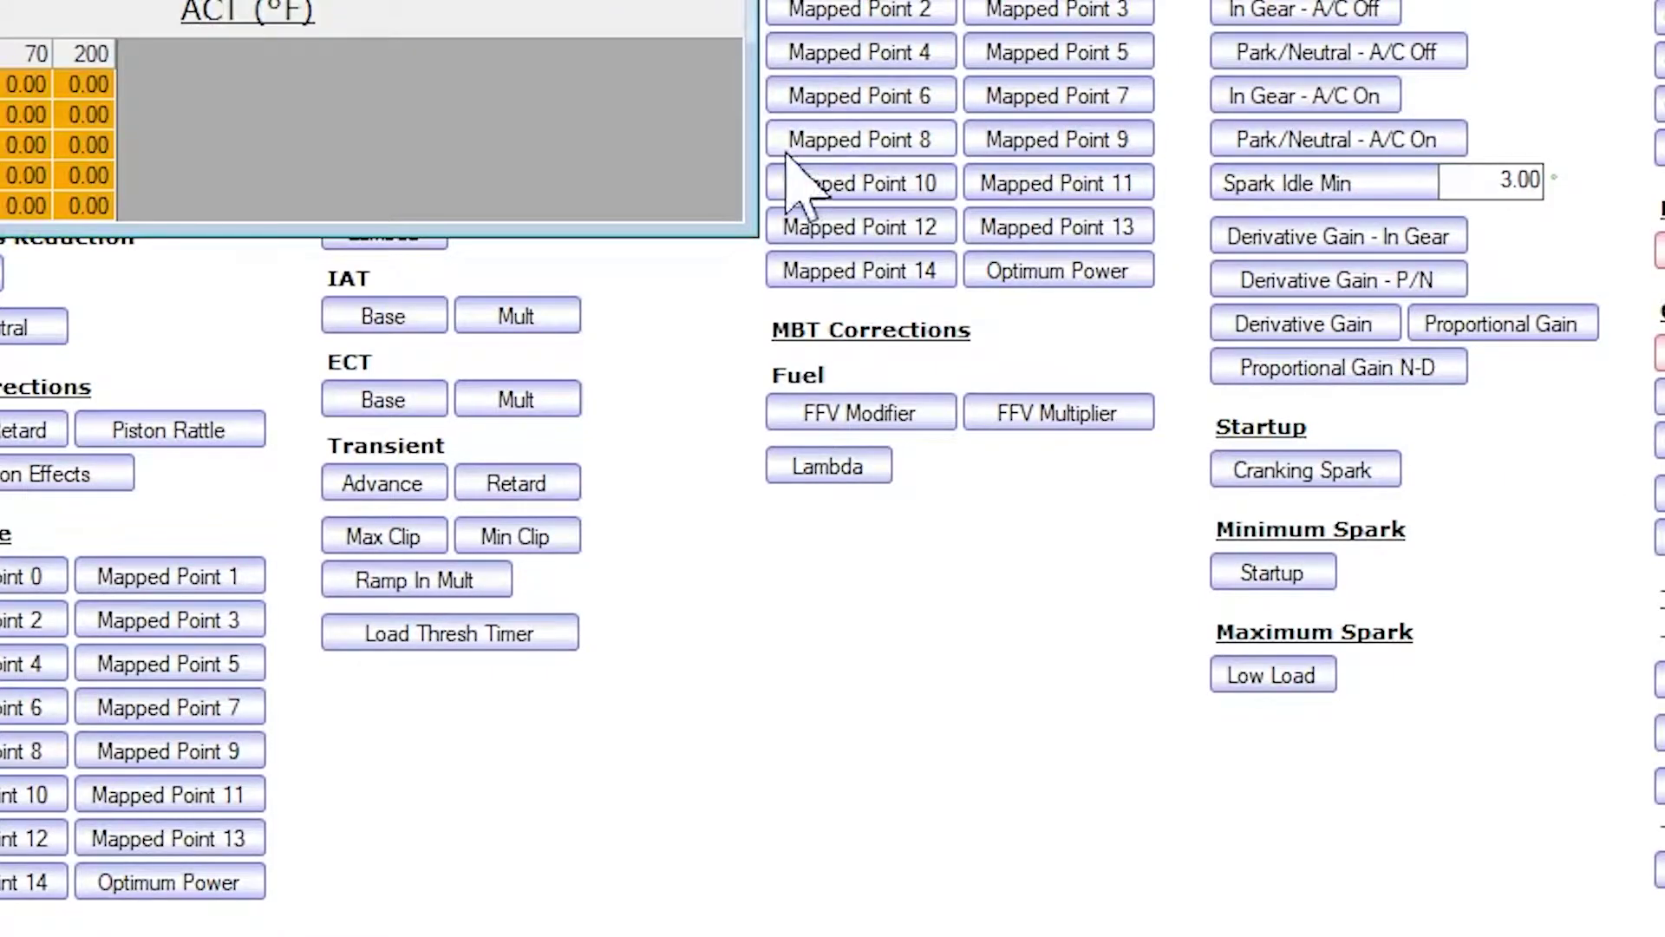
pyautogui.moveTo(371, 0); pyautogui.dragTo(727, 102)
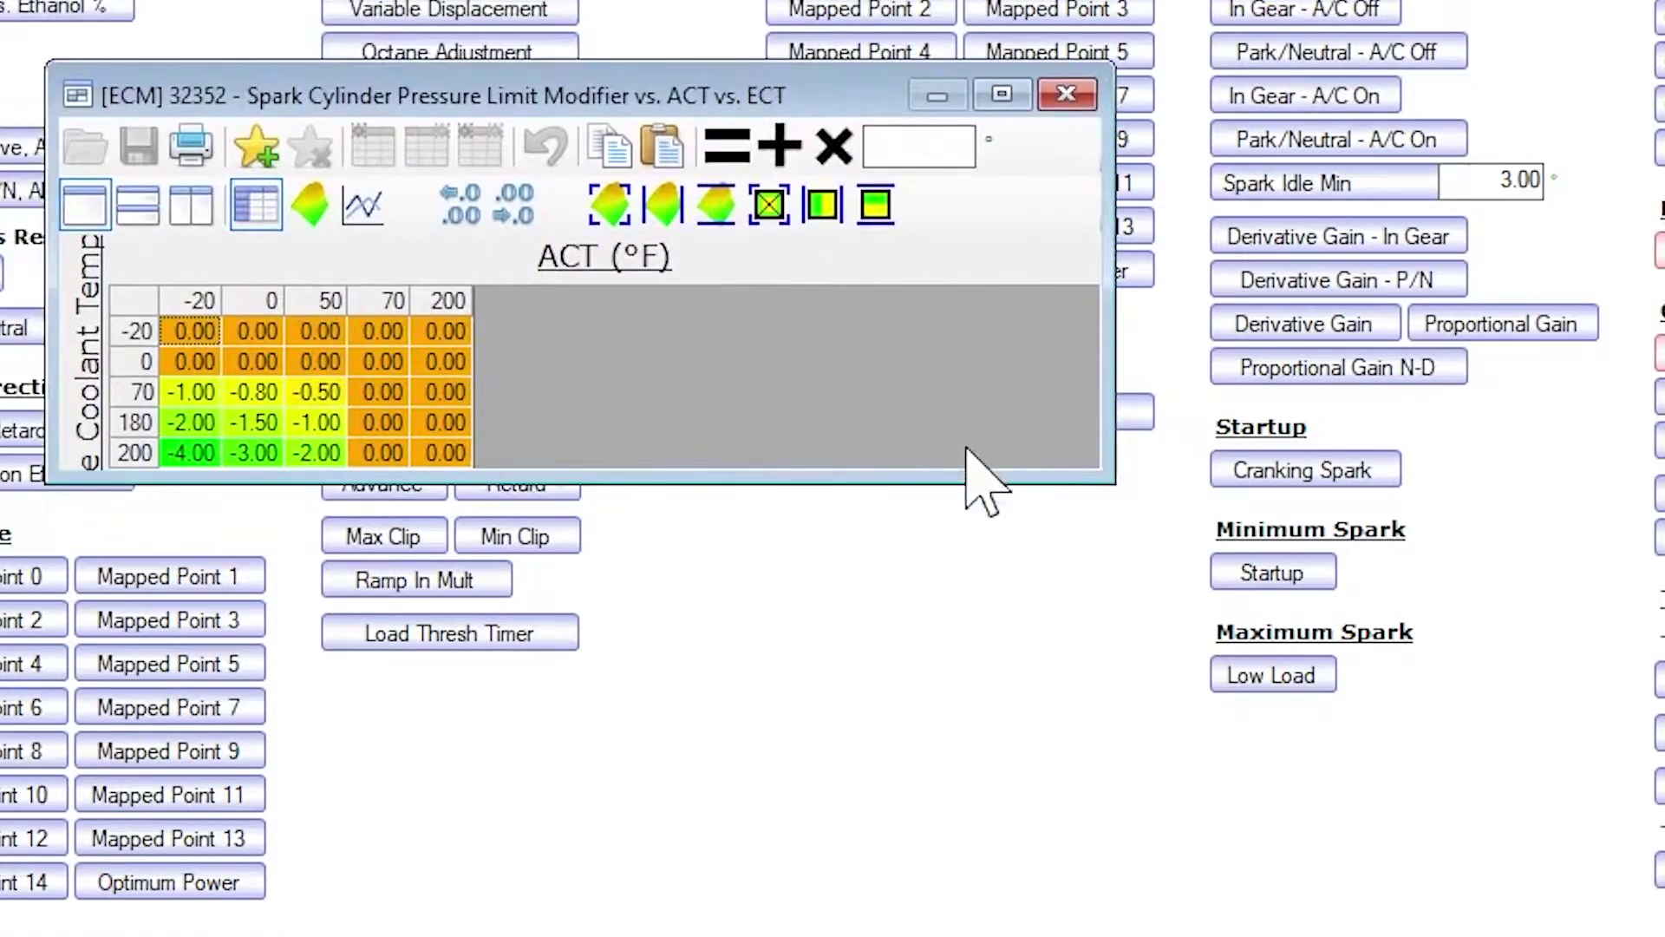
pyautogui.moveTo(1111, 477); pyautogui.dragTo(1558, 792)
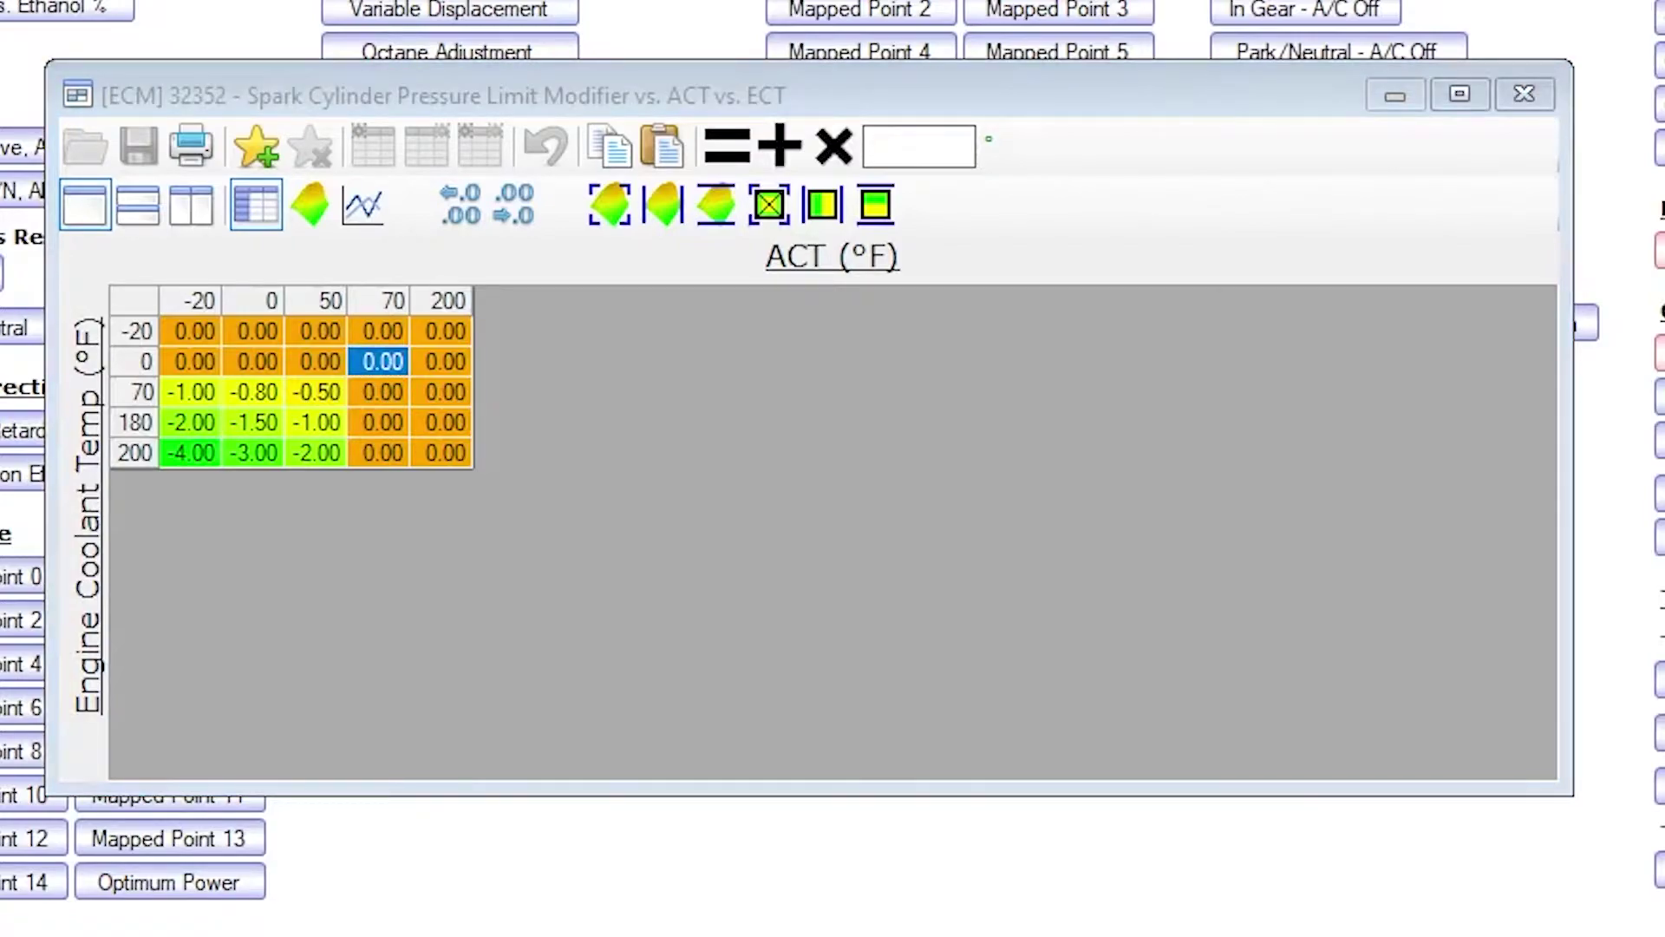
pyautogui.click(186, 335)
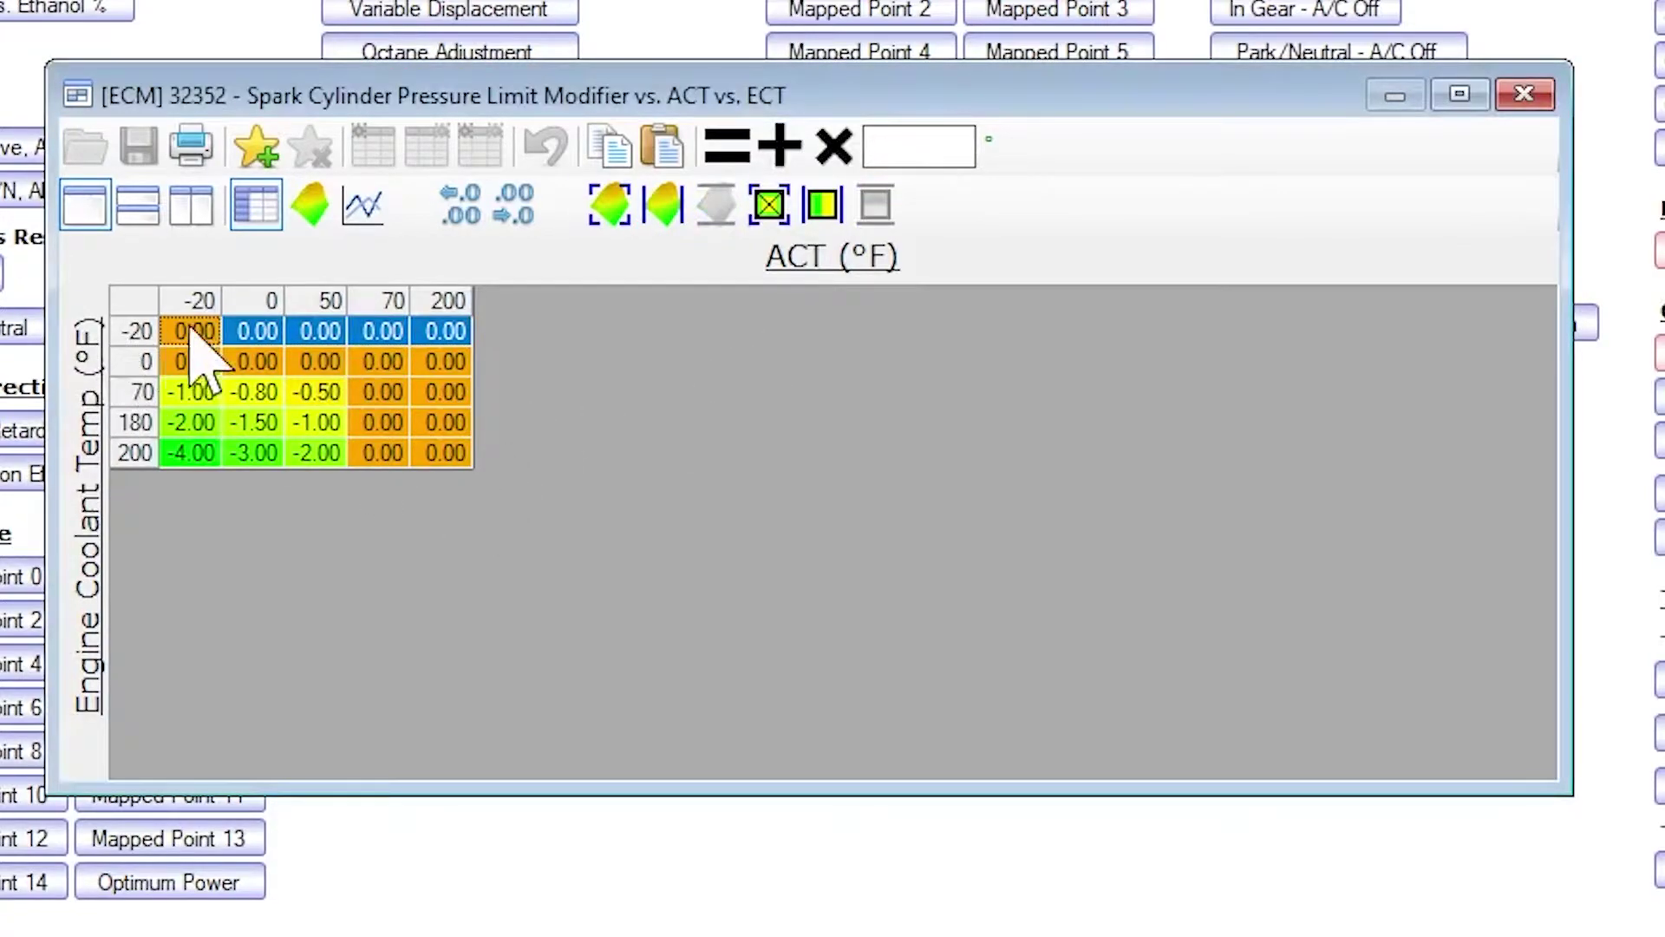
pyautogui.click(193, 368)
pyautogui.moveTo(178, 340); pyautogui.dragTo(447, 452)
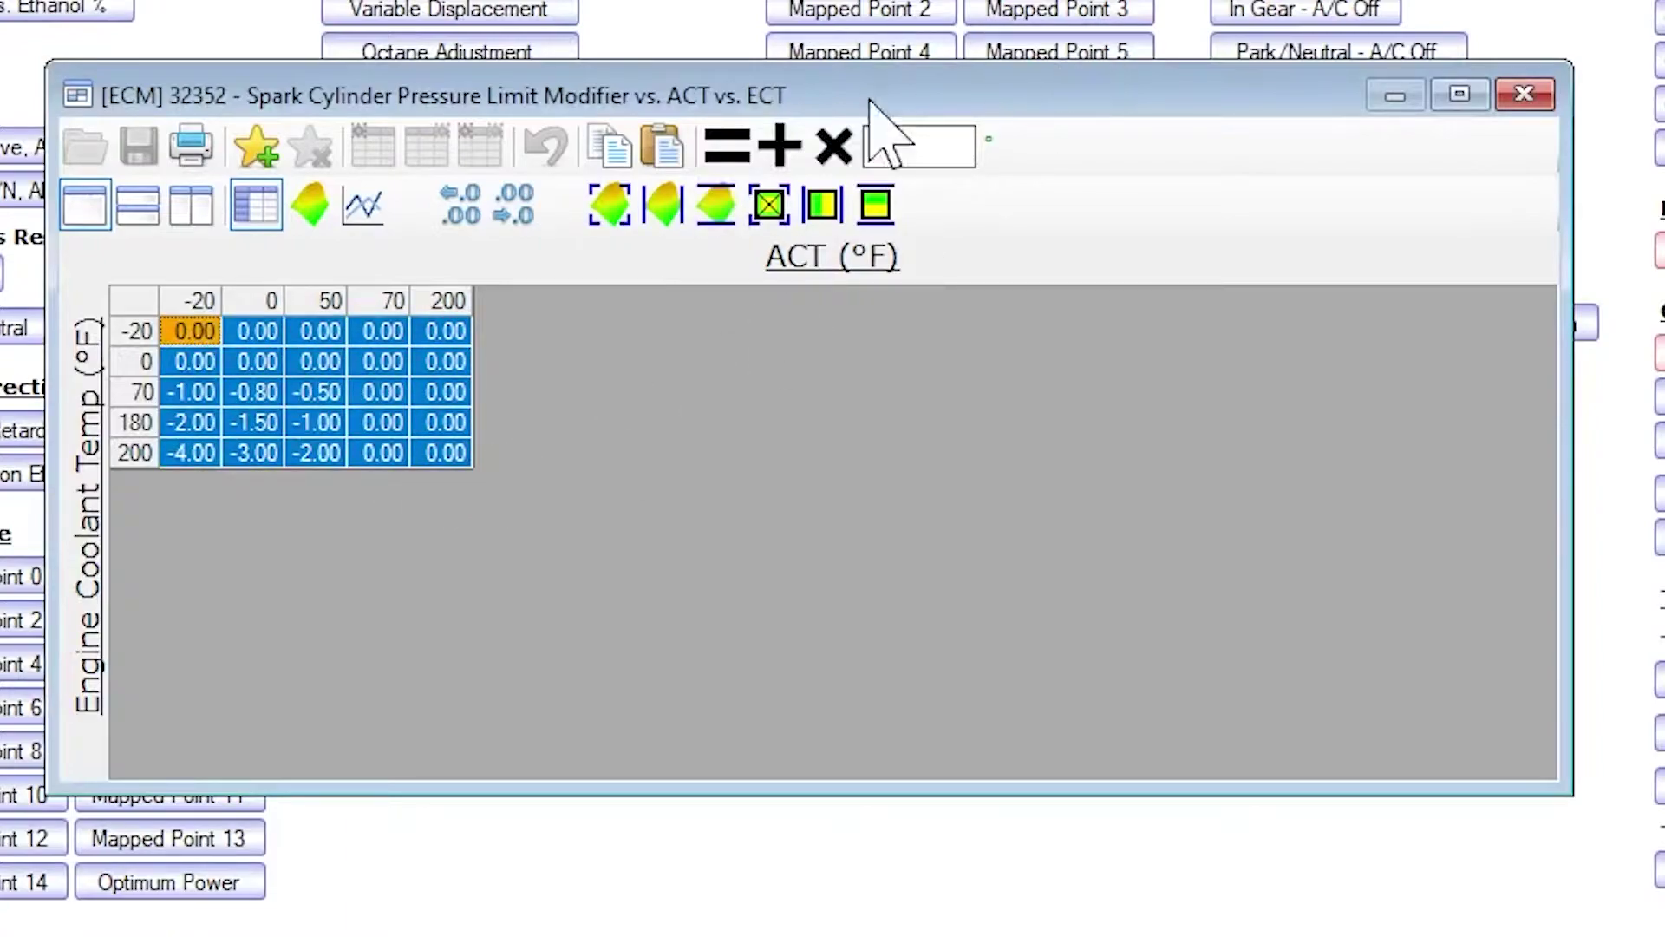
pyautogui.click(866, 143)
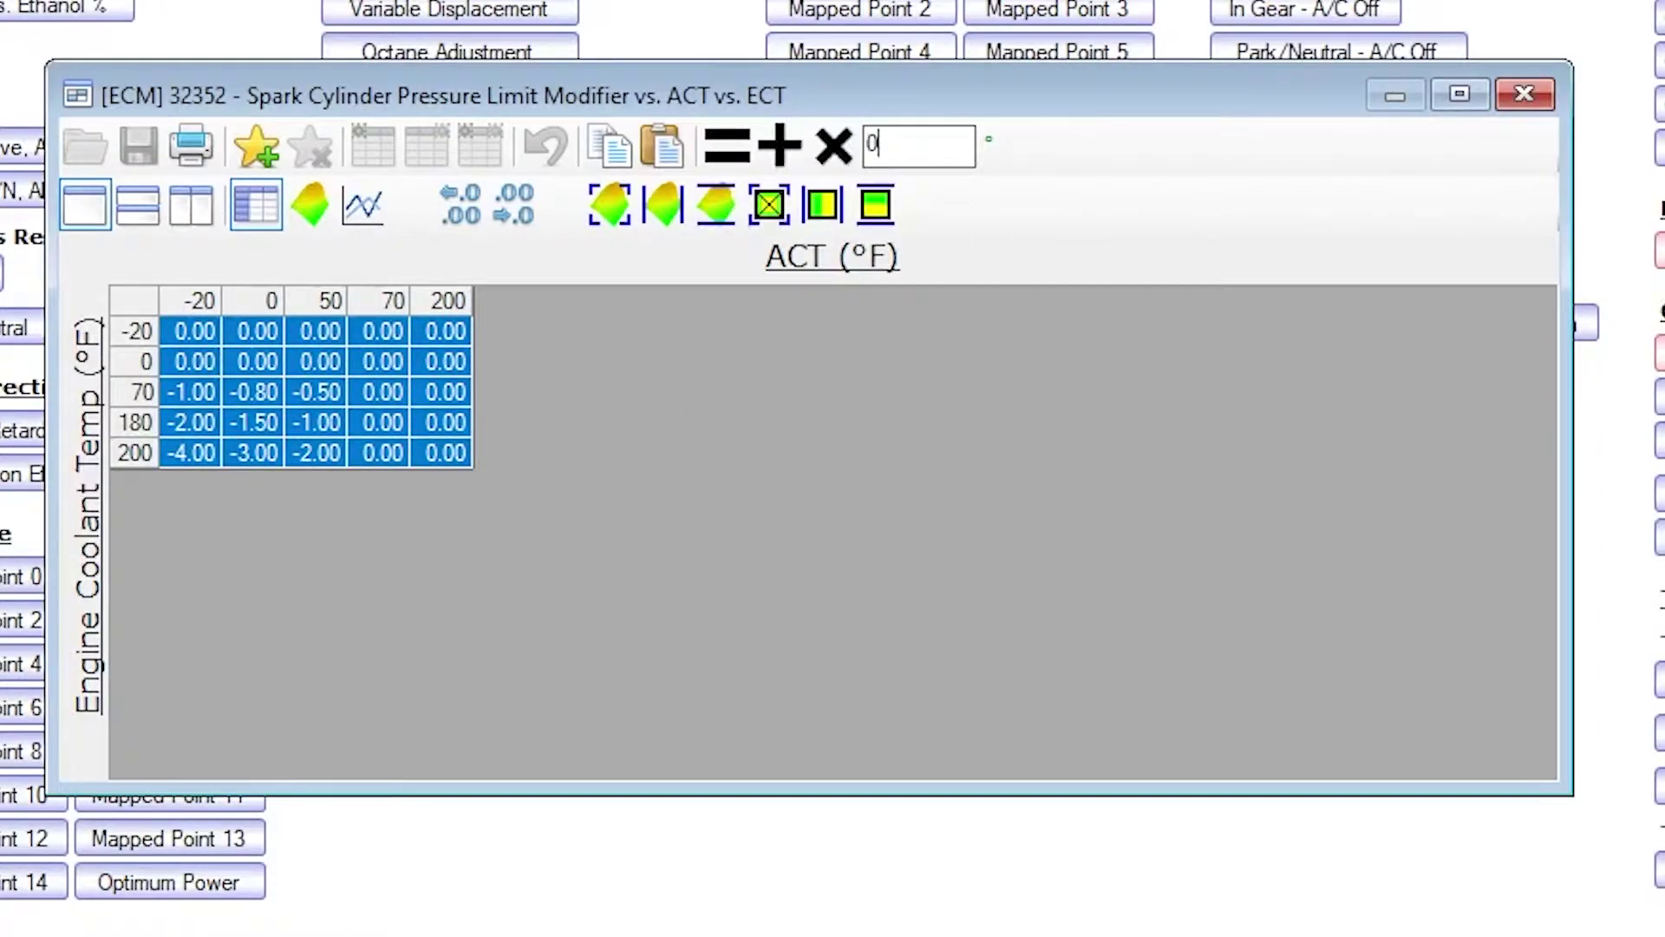
pyautogui.click(727, 146)
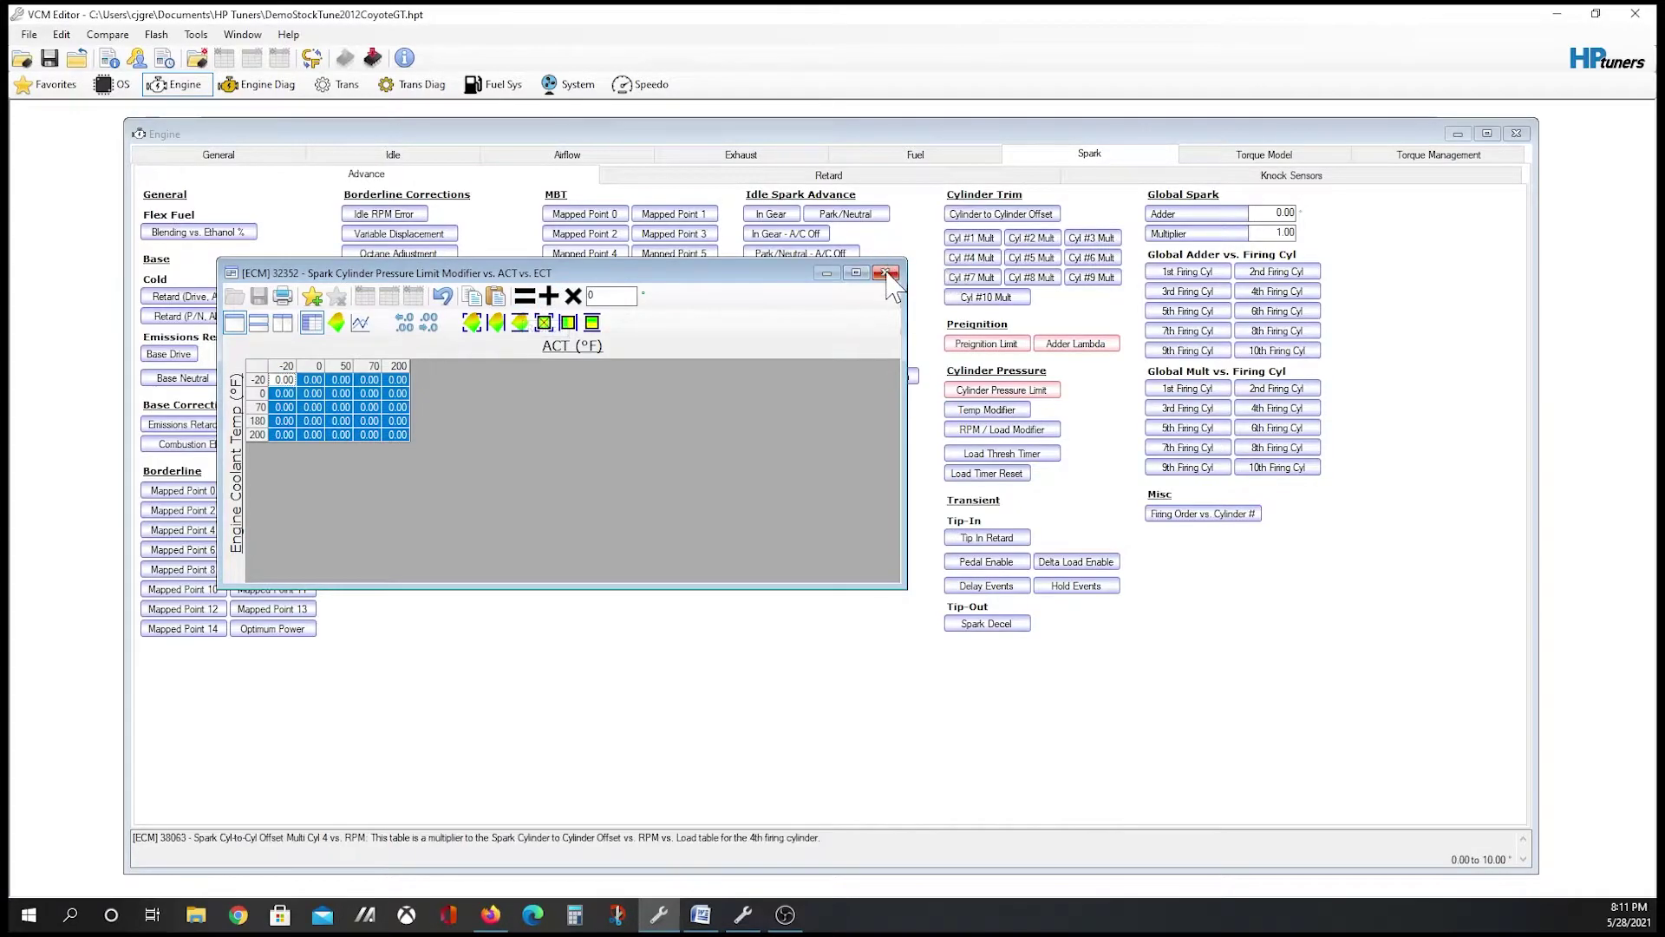
pyautogui.click(886, 273)
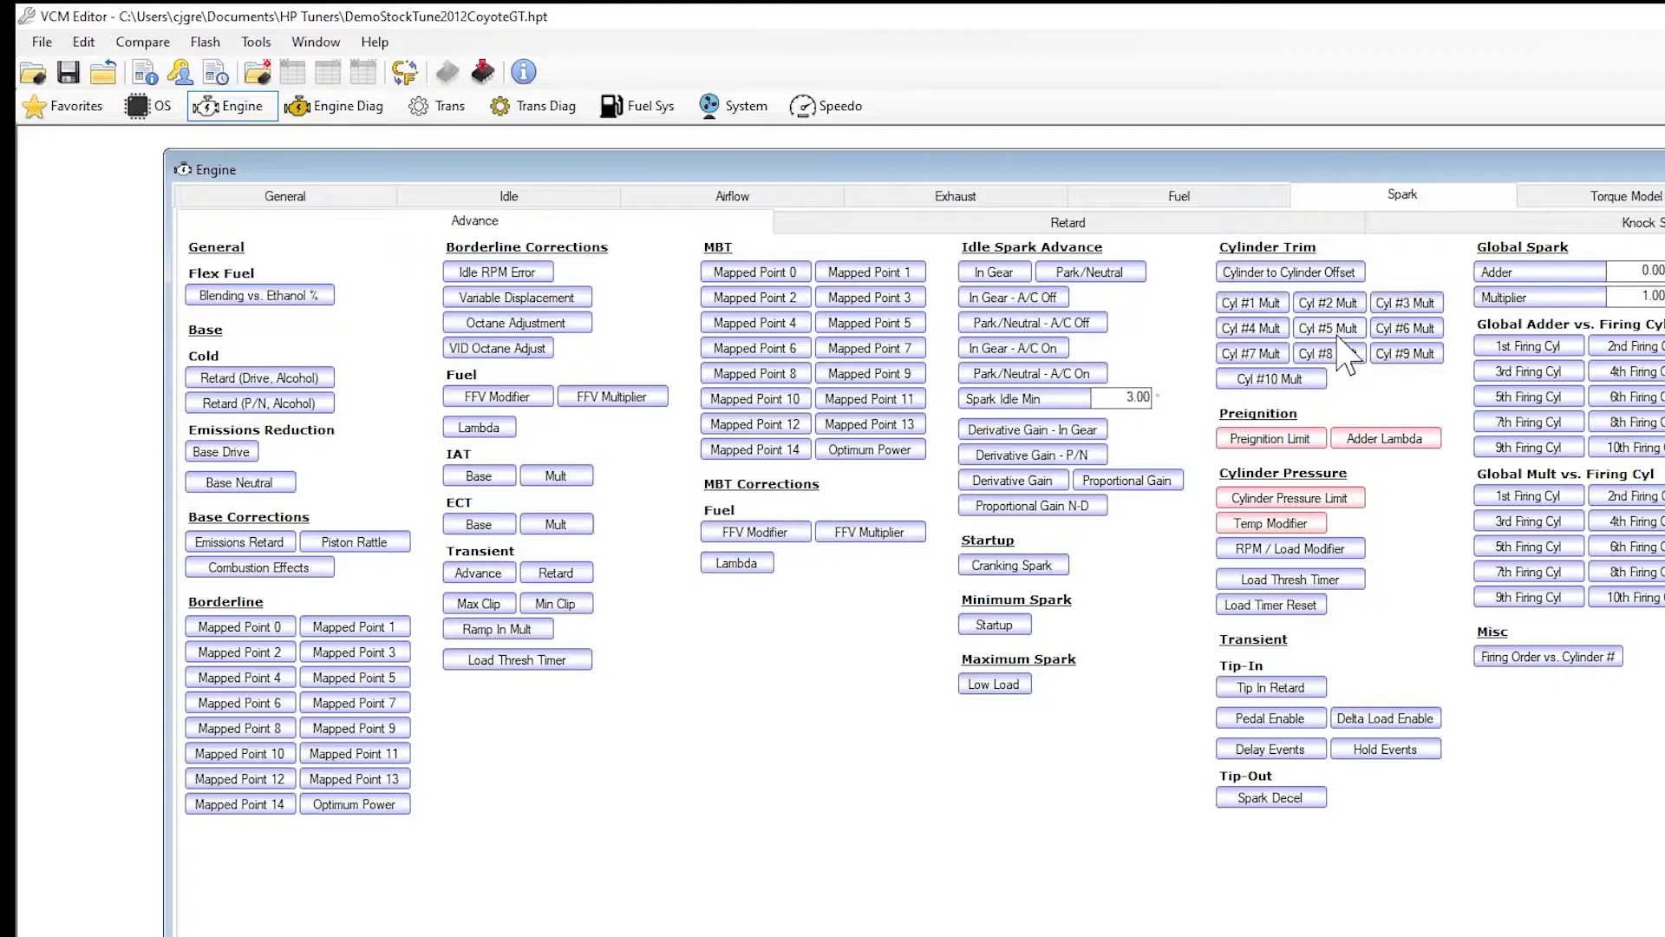
# - Examine the Cylinder to Cylinder Offset table and the offset multiplier tables for cylinders 5 and 4
pyautogui.click(1128, 155)
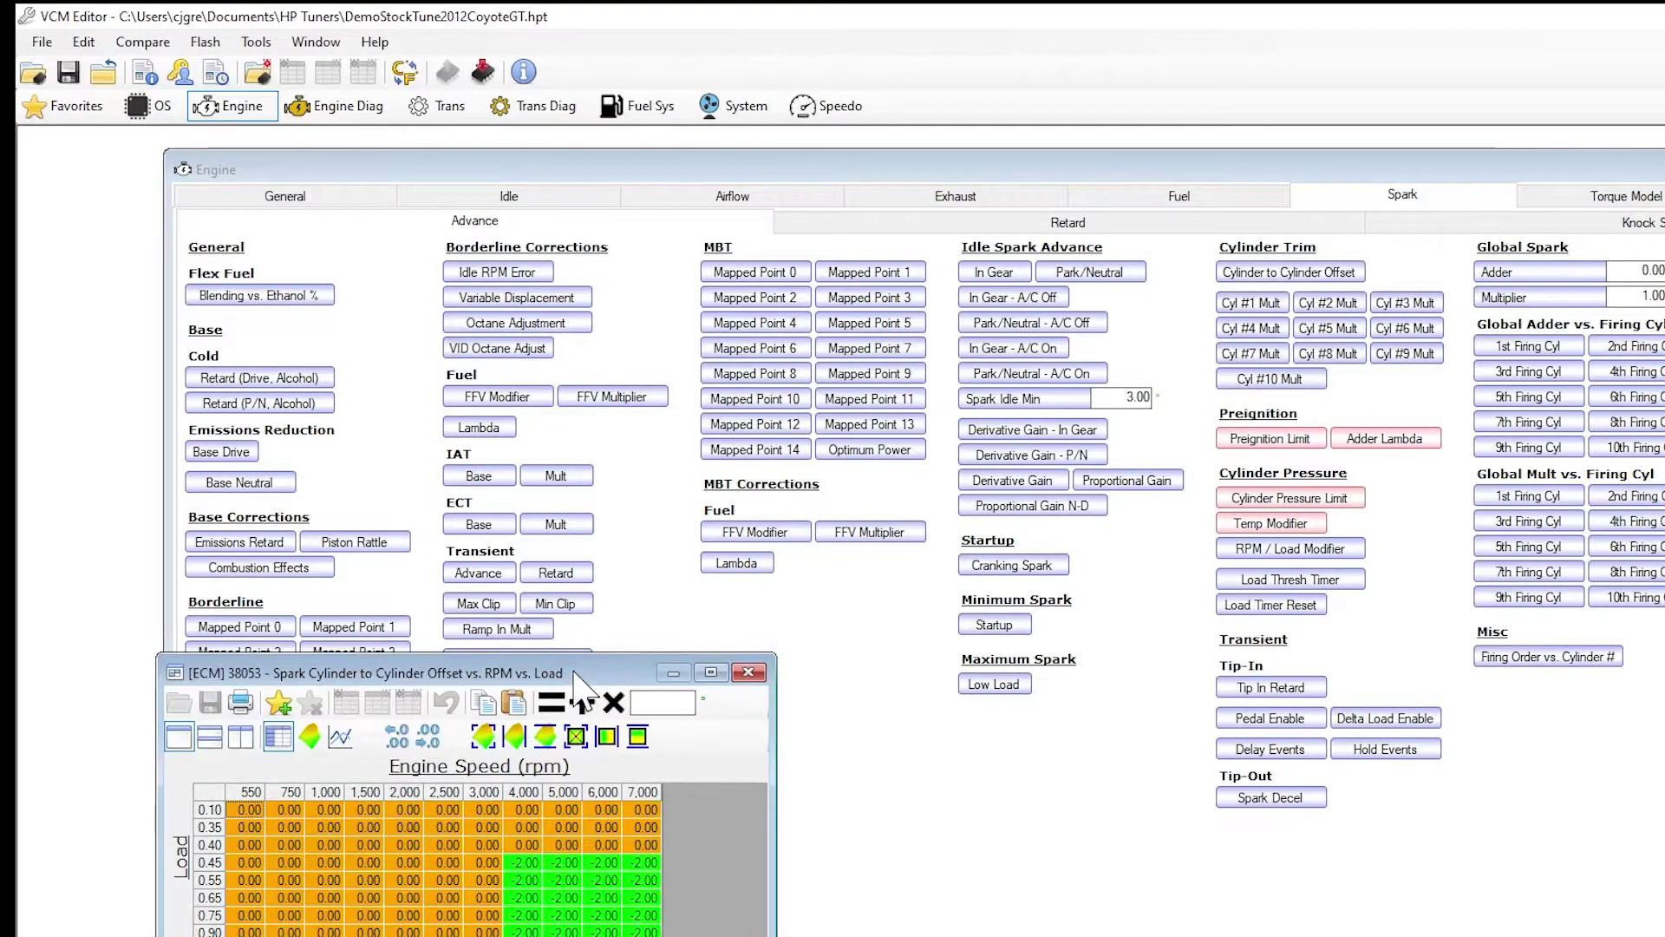
pyautogui.moveTo(562, 666); pyautogui.dragTo(663, 278)
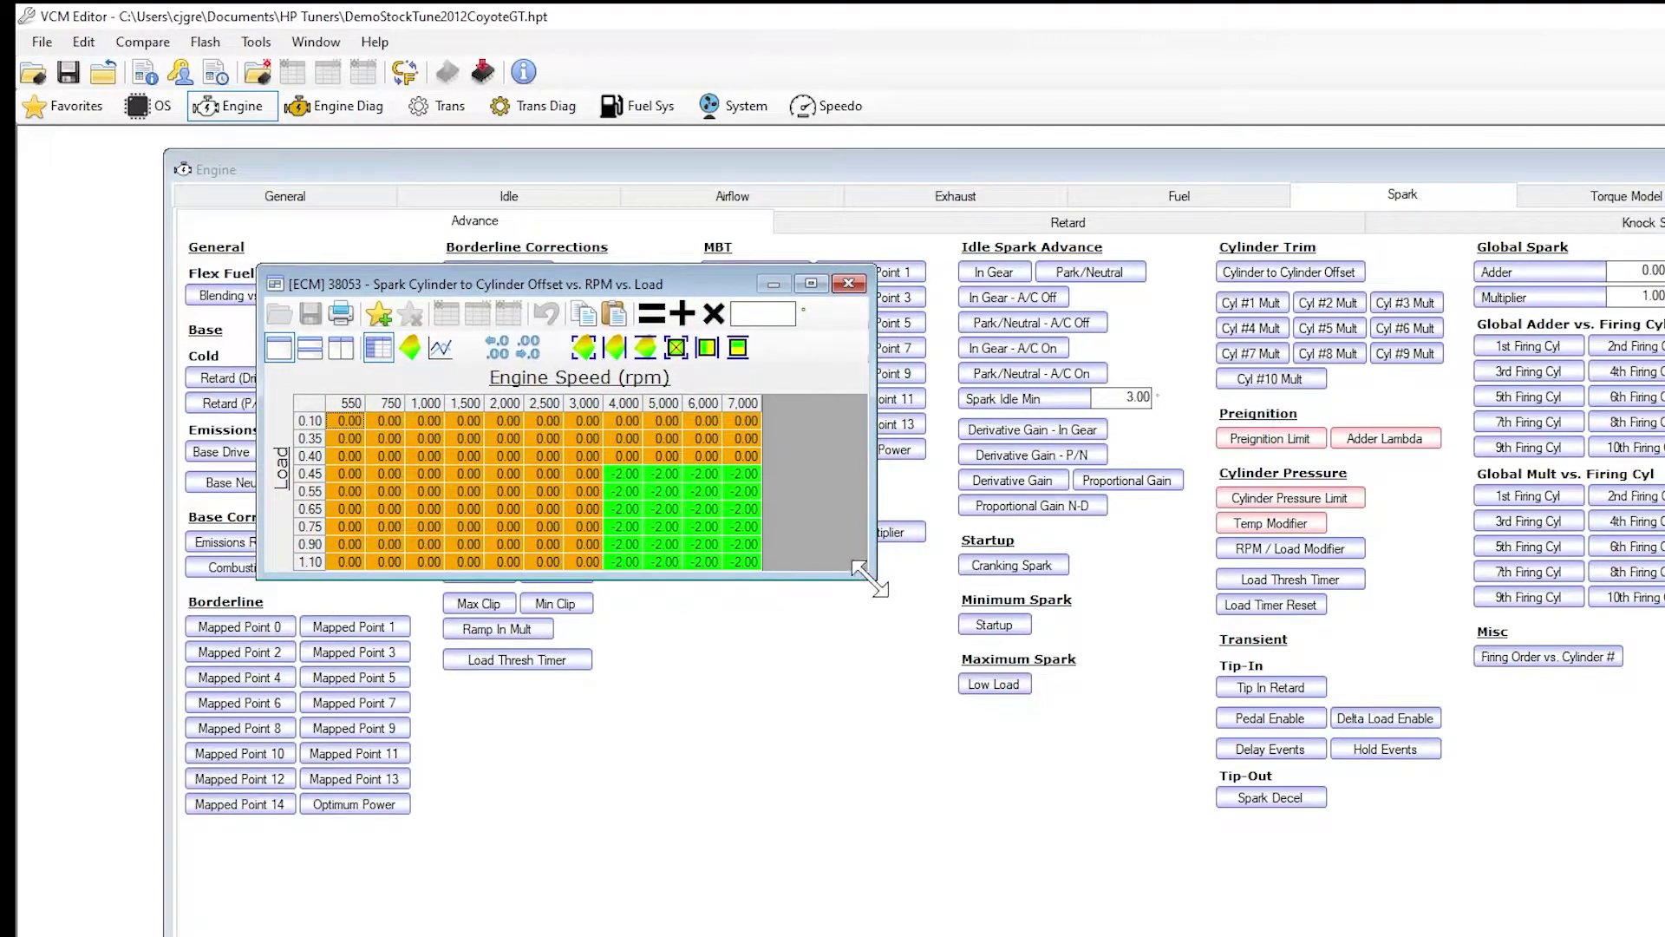
pyautogui.moveTo(852, 576); pyautogui.dragTo(922, 744)
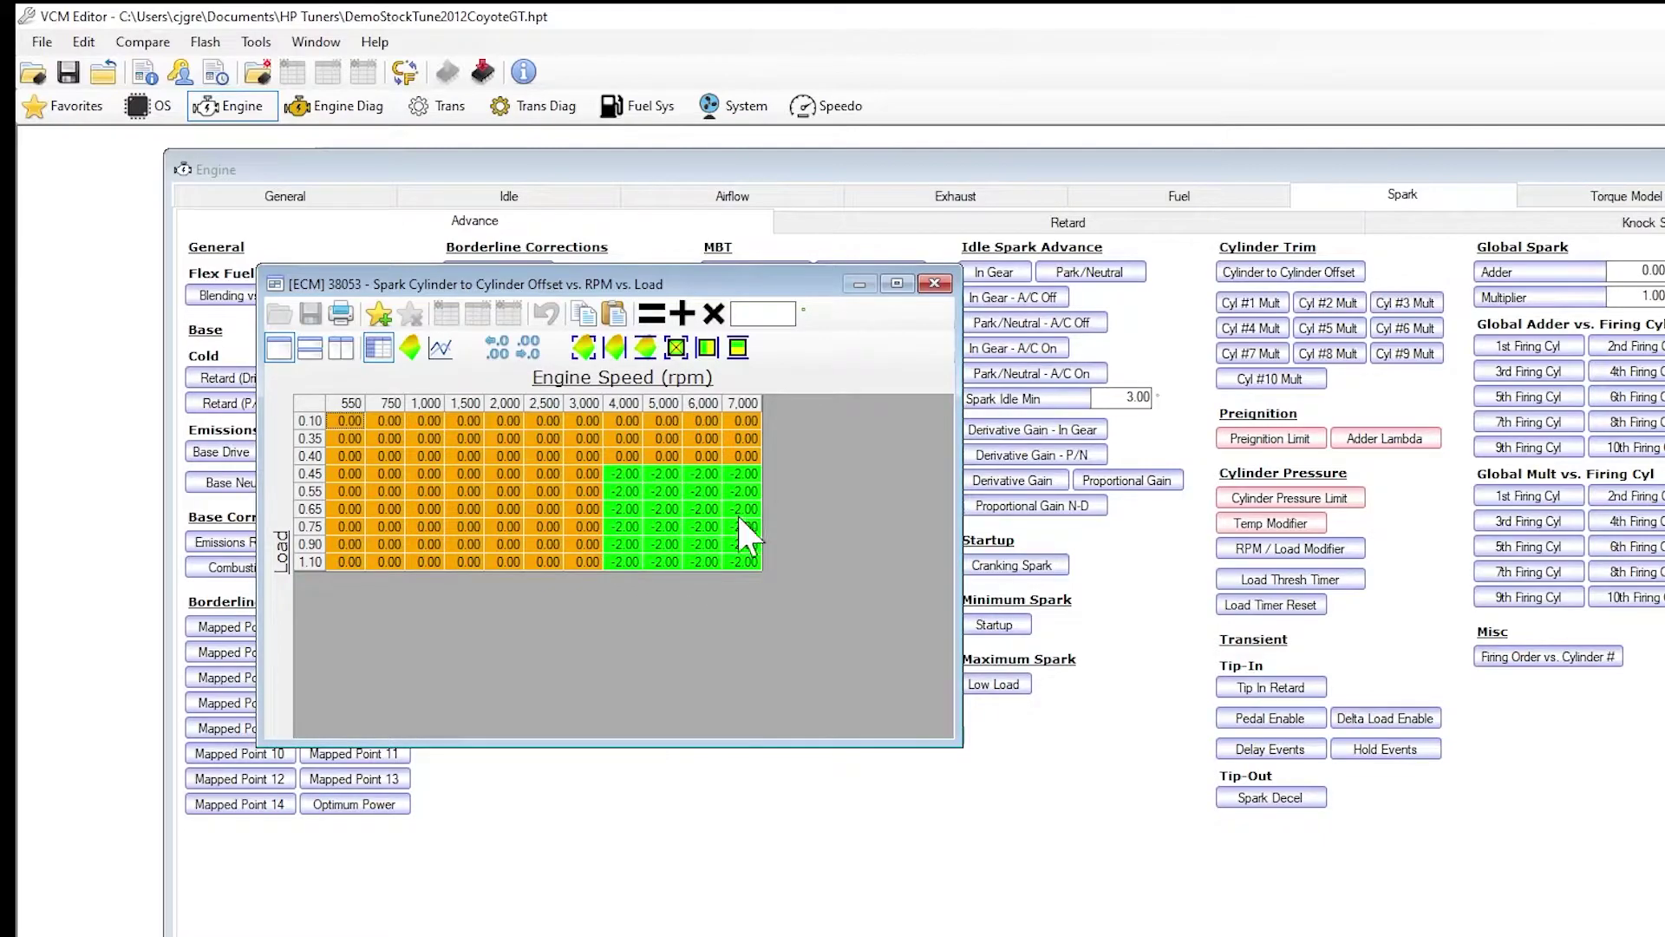
pyautogui.click(935, 285)
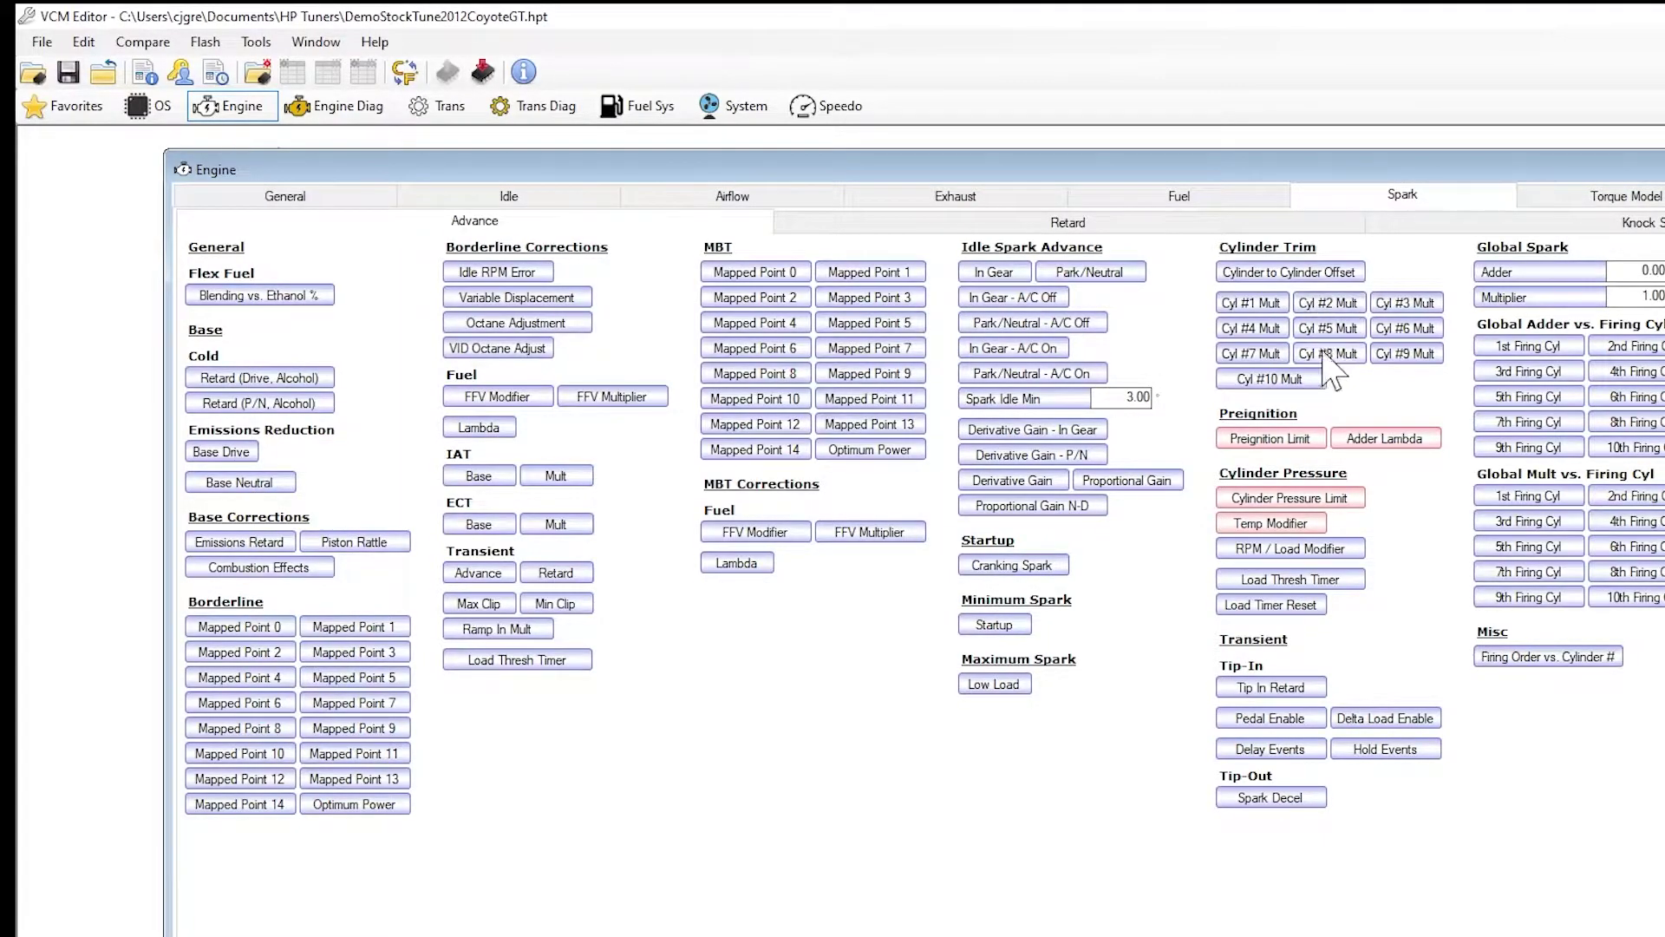
pyautogui.click(1325, 329)
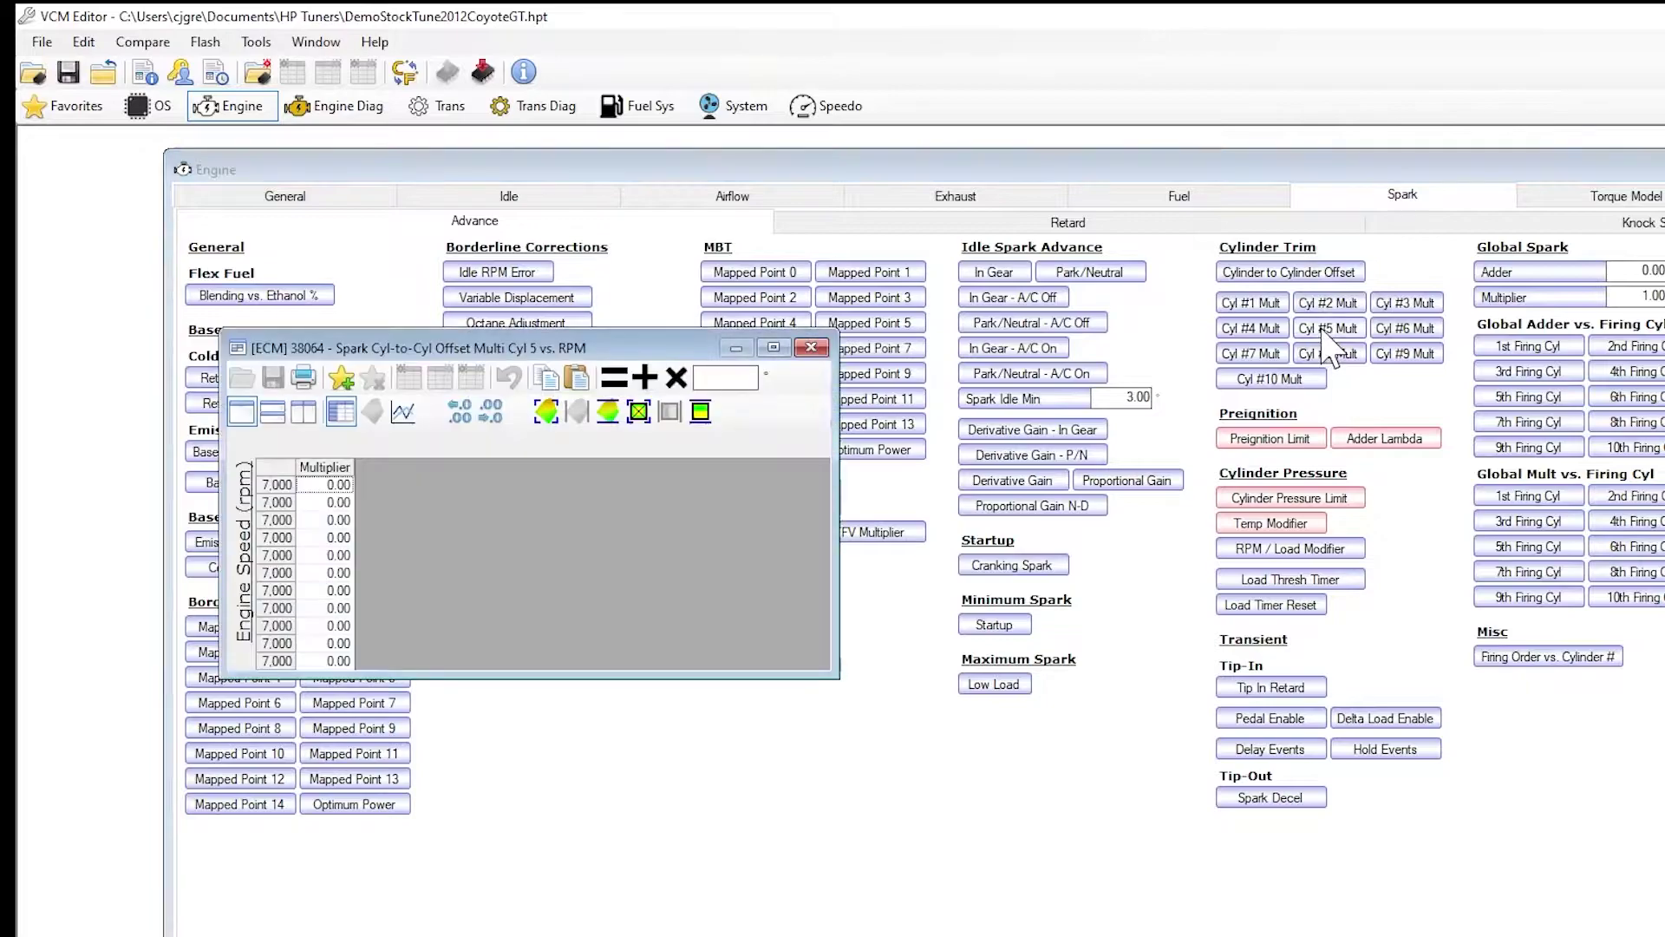
pyautogui.click(811, 348)
pyautogui.click(1251, 328)
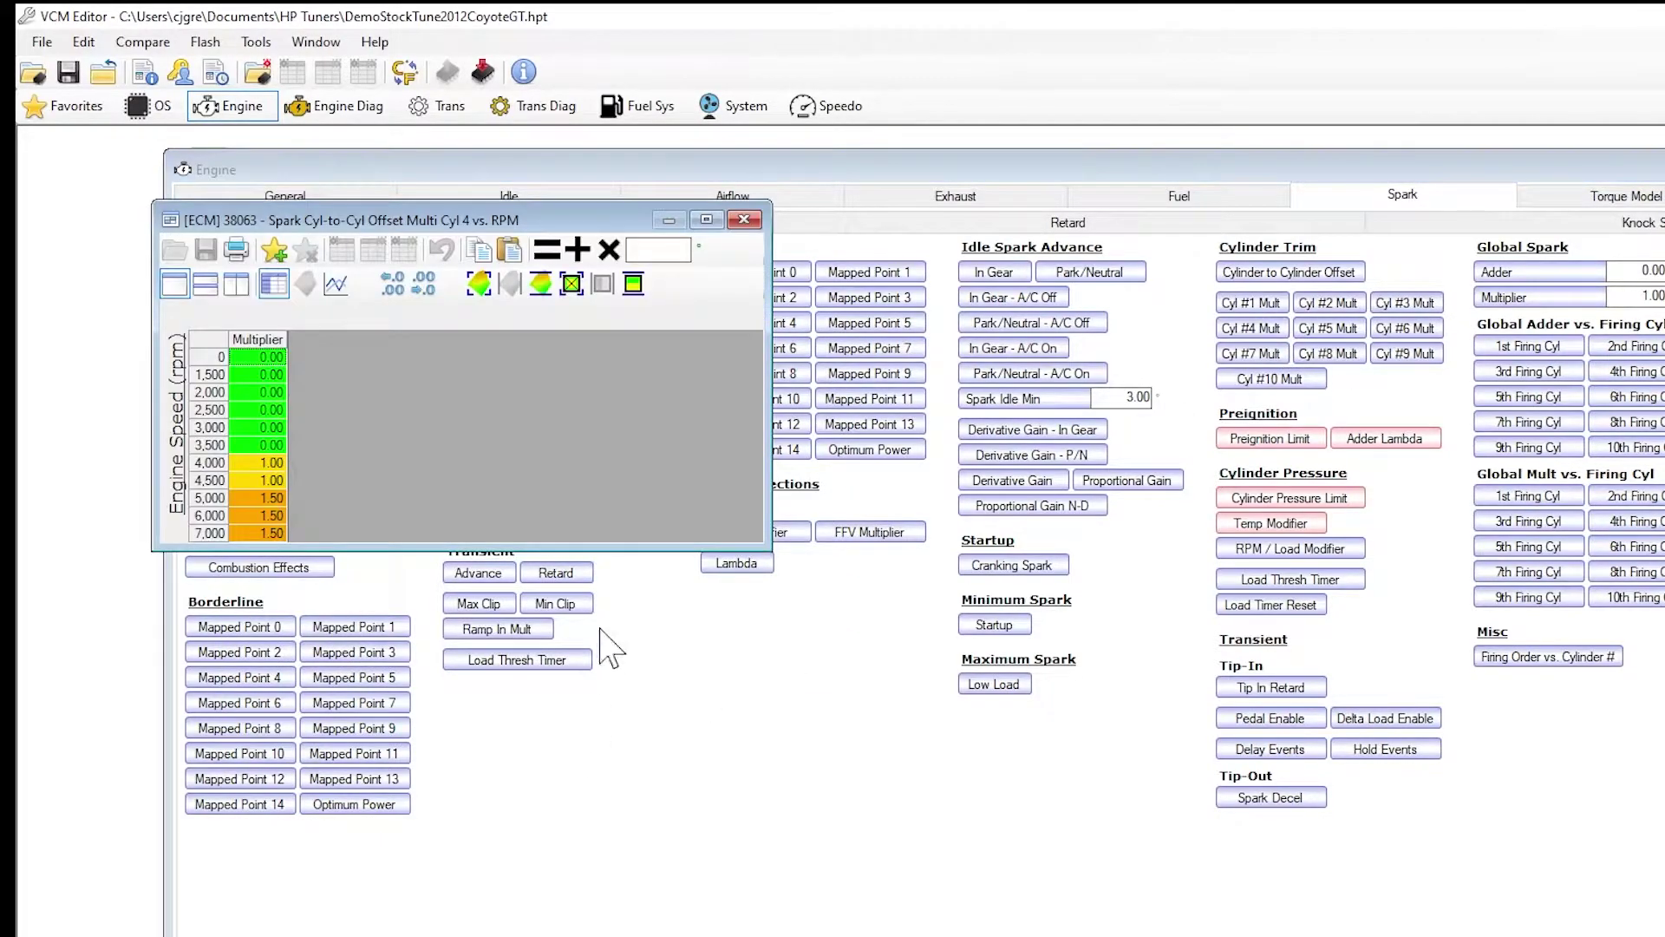
# - Close the cylinder 4 multiplier table and set every cell of the cylinder 1 offset multiplier table to 0
pyautogui.moveTo(769, 549); pyautogui.dragTo(811, 659)
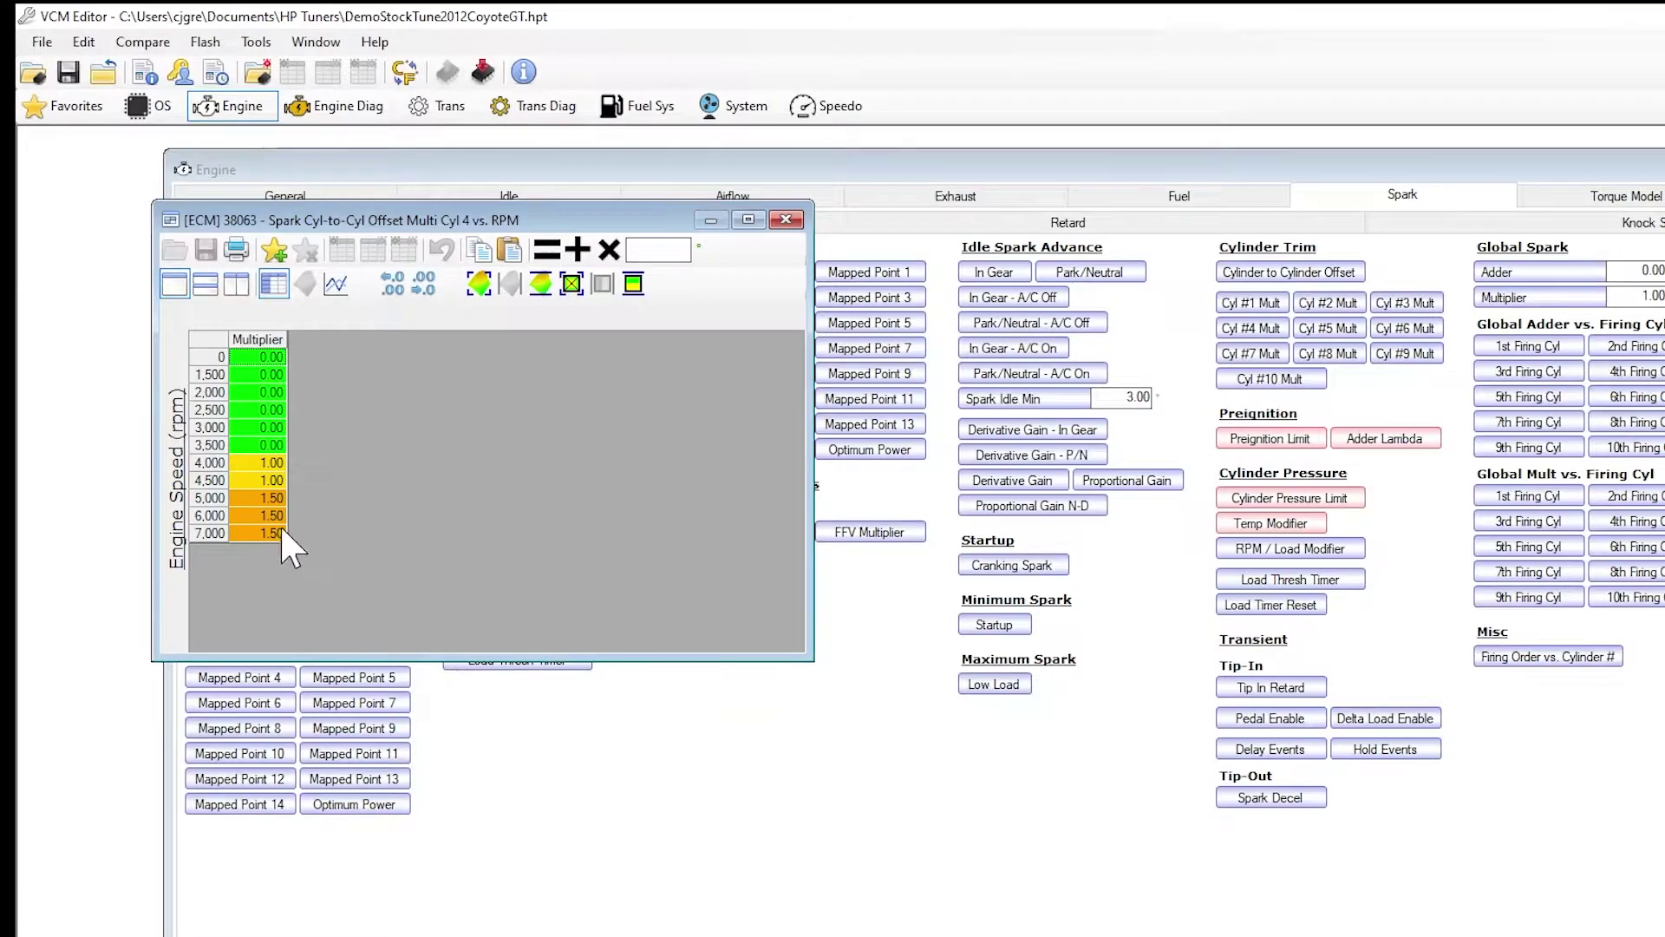
pyautogui.click(787, 220)
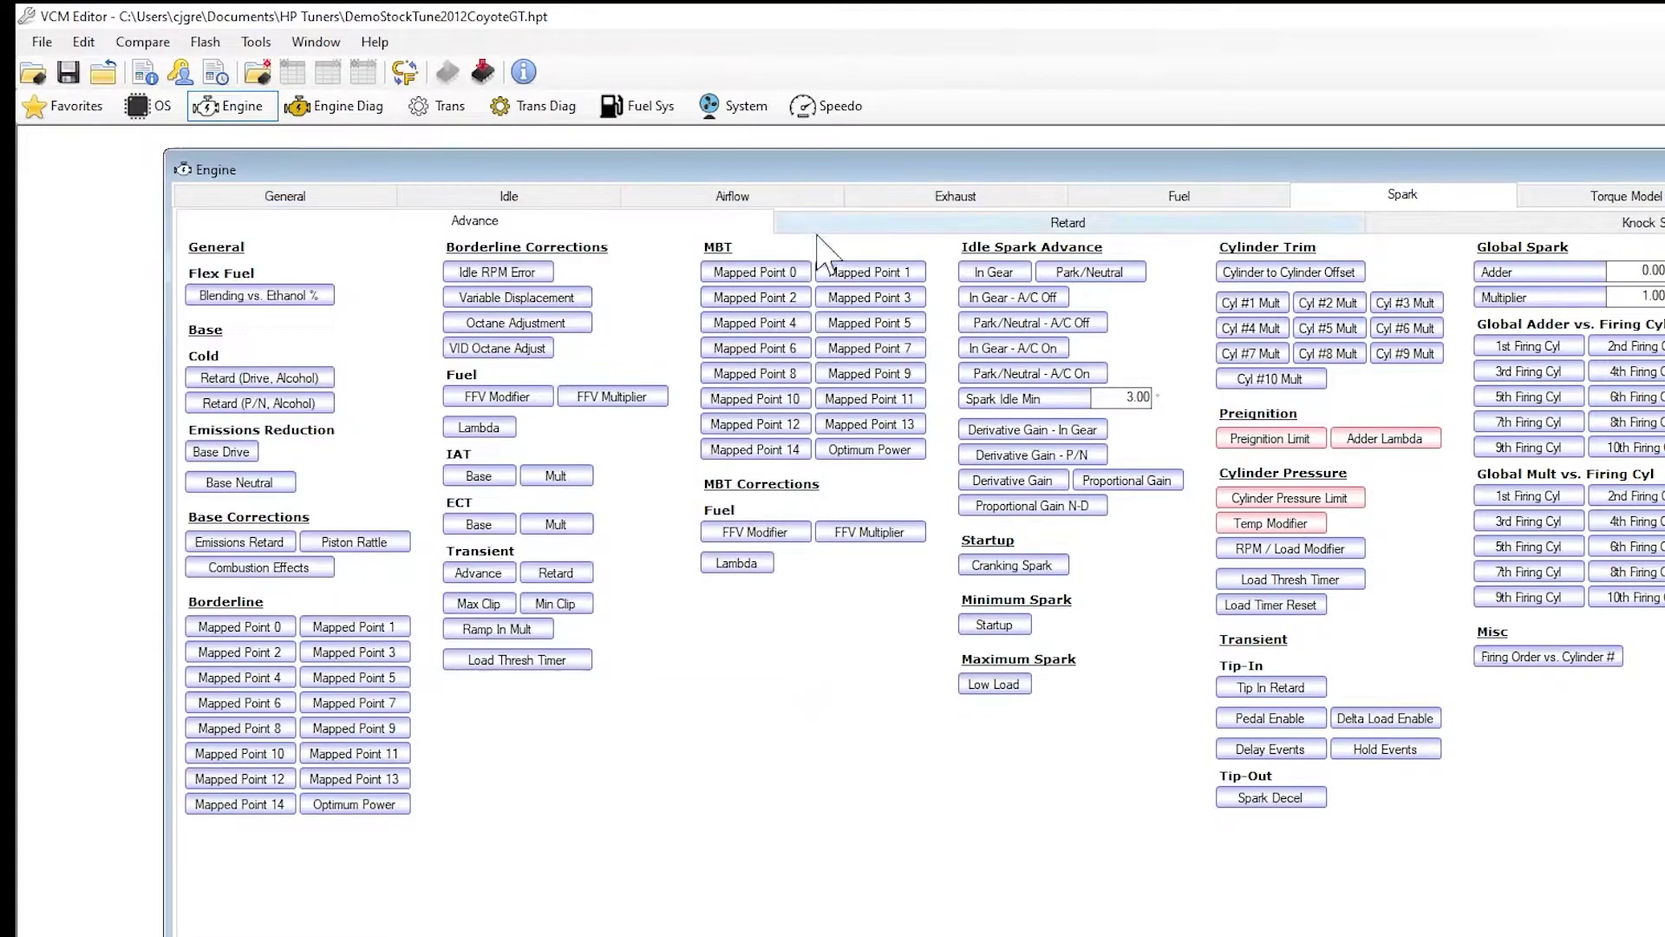
pyautogui.click(1250, 304)
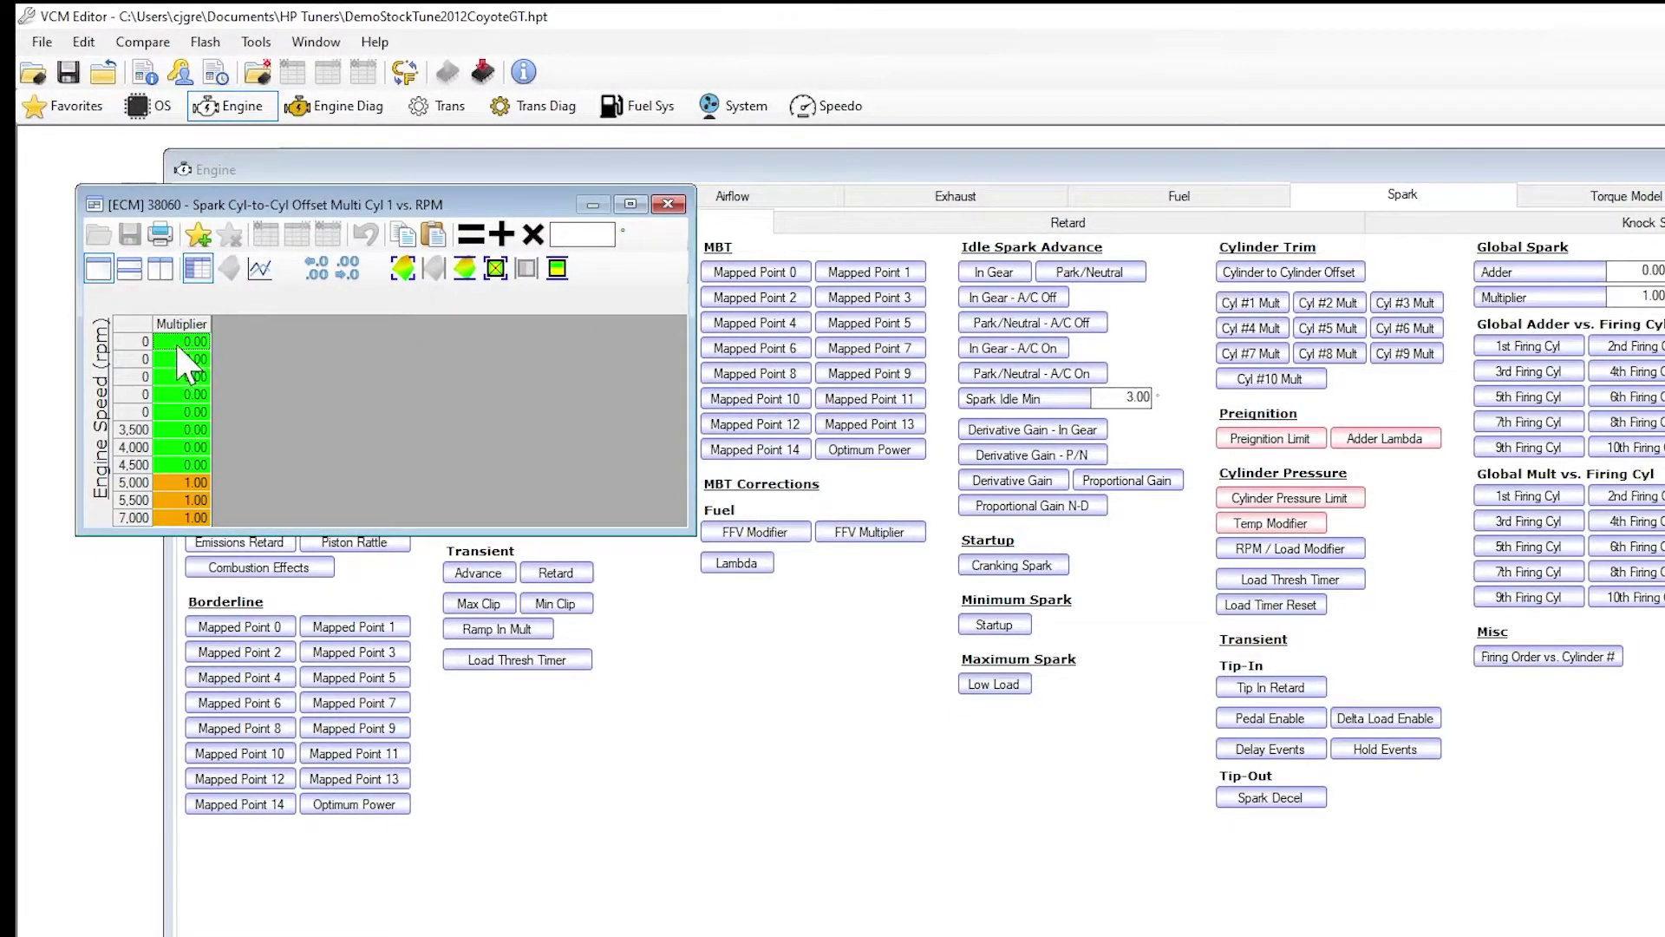
pyautogui.moveTo(177, 342); pyautogui.dragTo(184, 518)
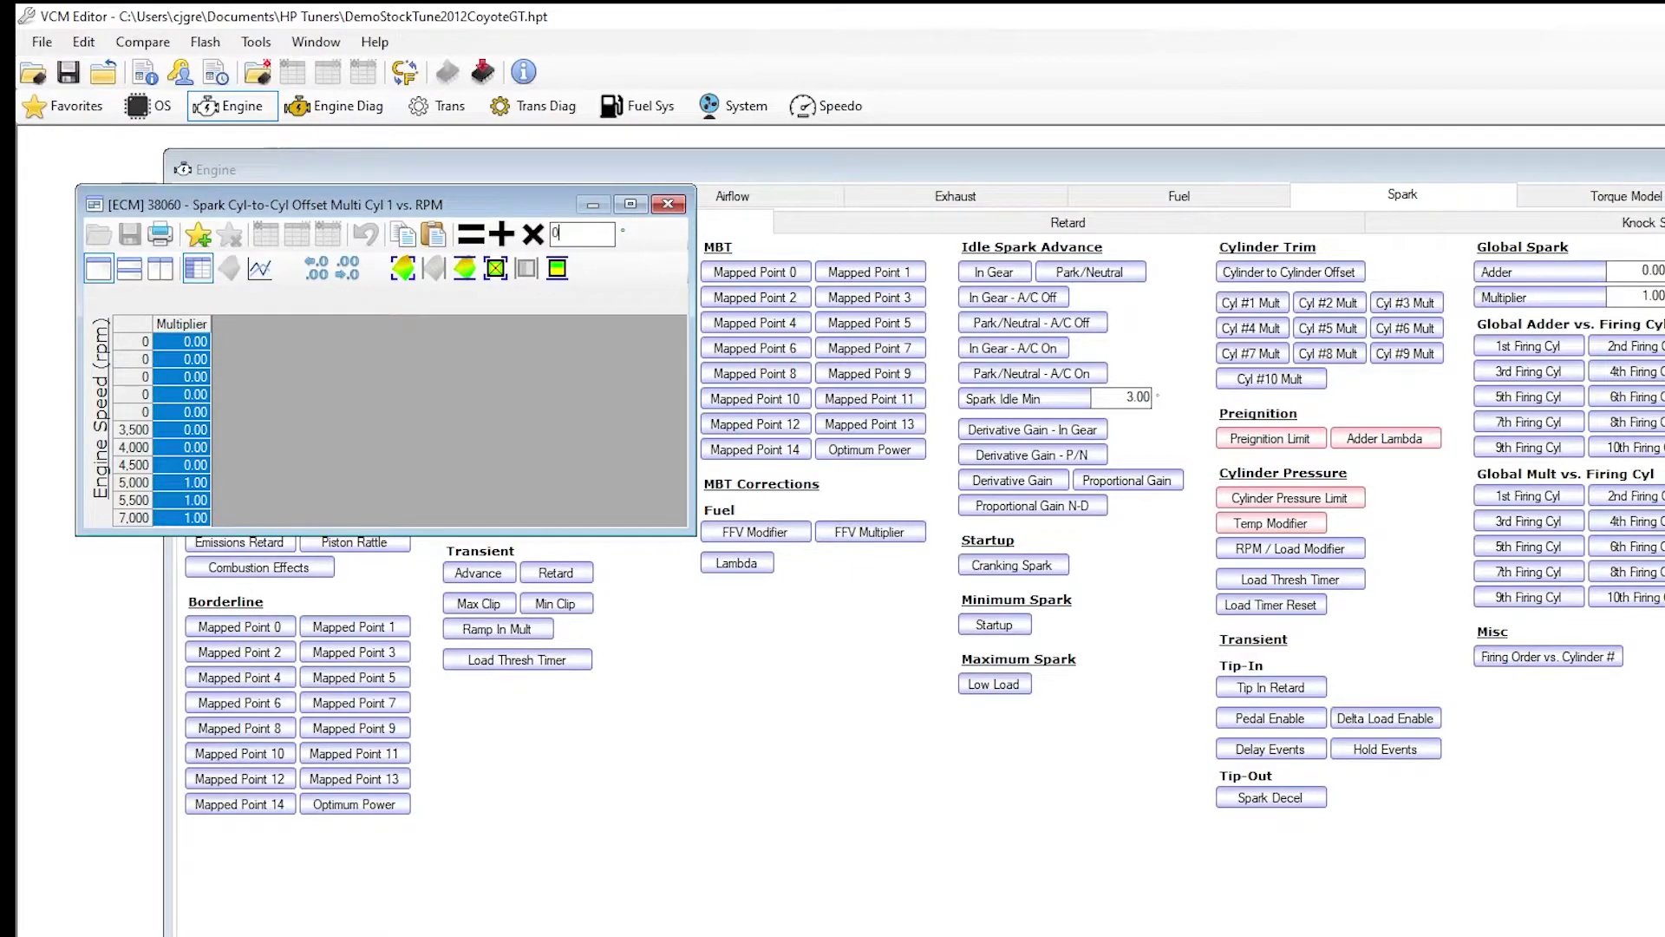
pyautogui.click(668, 203)
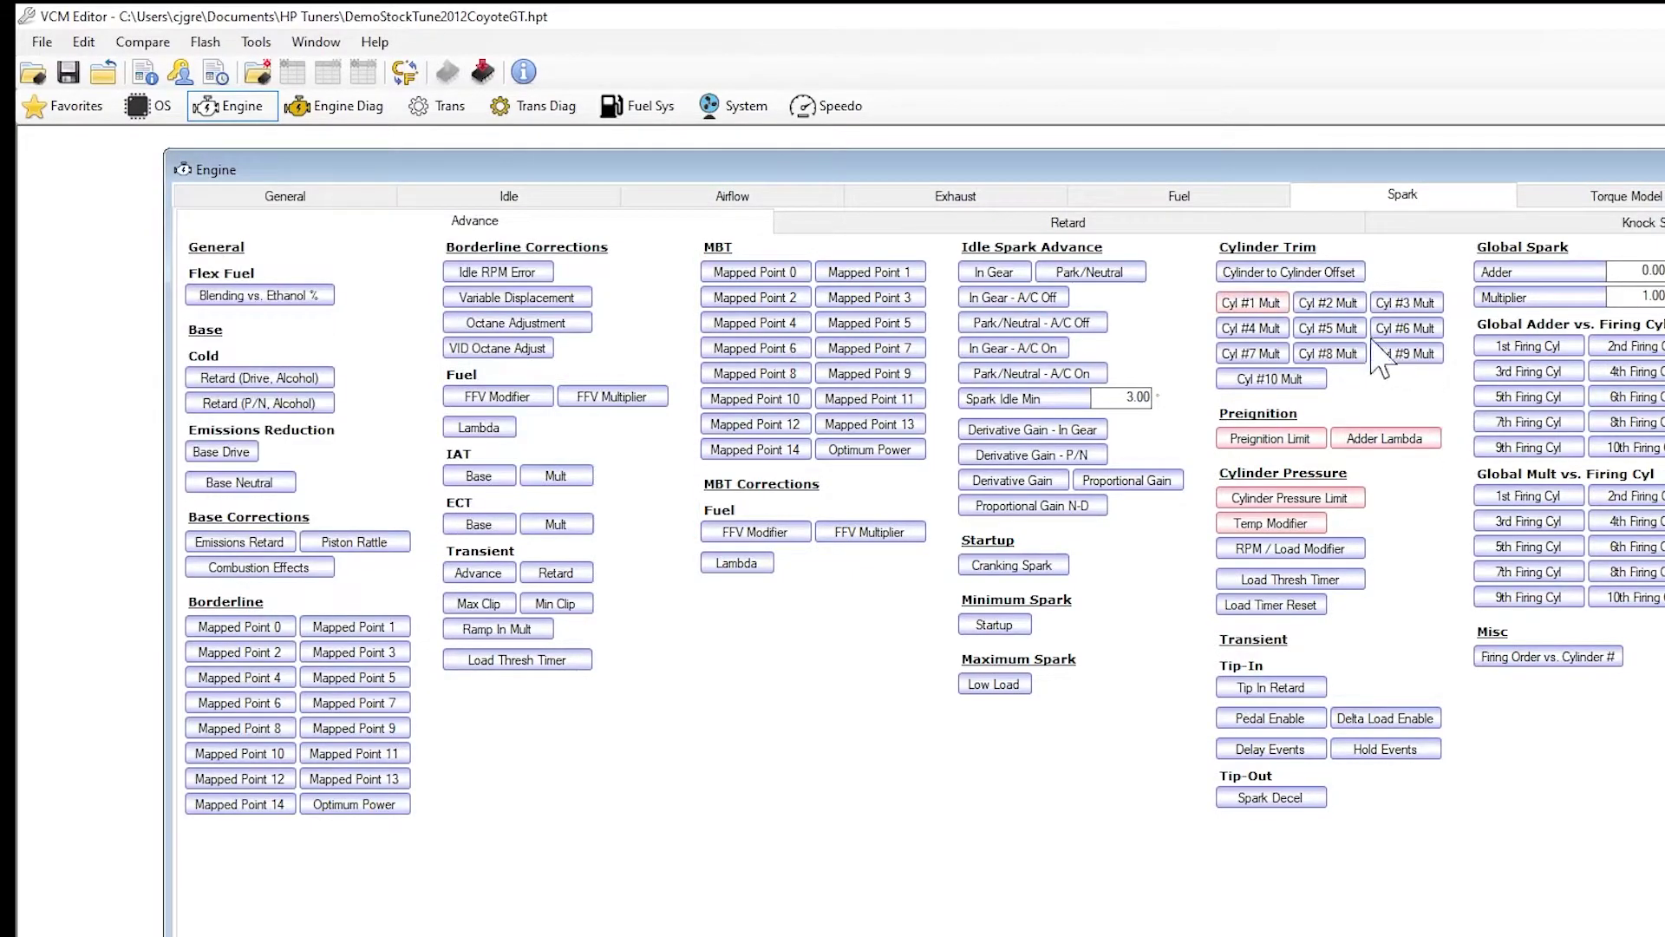
# - Set every cell of the cylinder 2 and cylinder 3 offset multiplier tables to 0 and close both tables
pyautogui.click(1327, 303)
pyautogui.moveTo(208, 372); pyautogui.dragTo(217, 546)
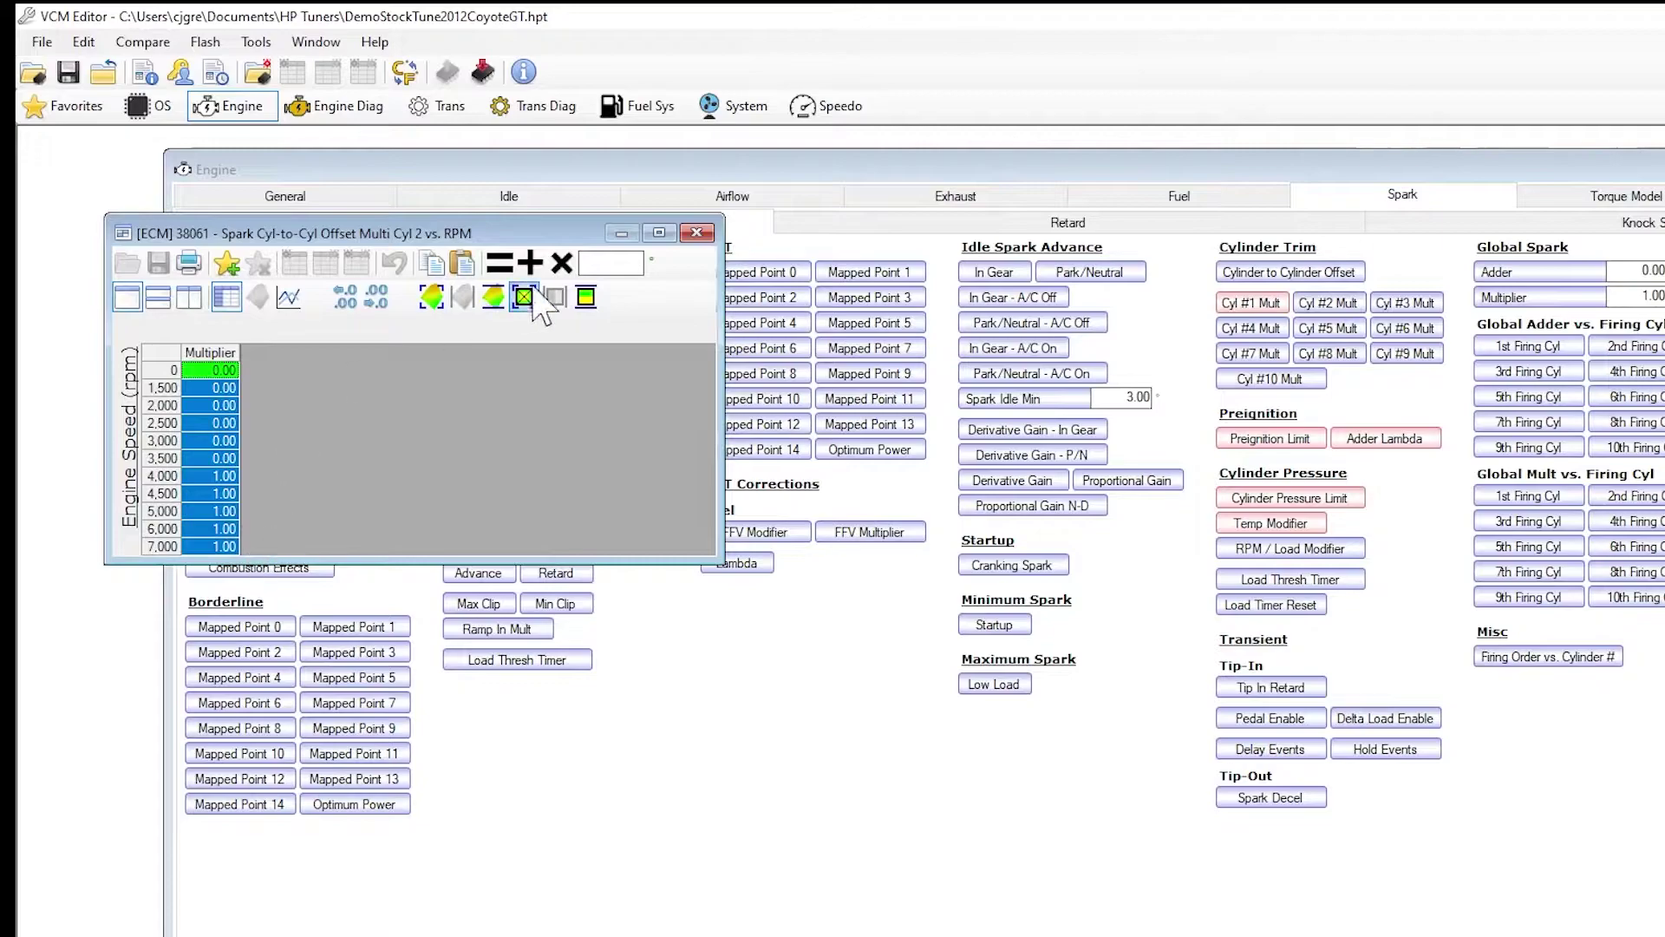
pyautogui.click(696, 232)
pyautogui.click(1405, 303)
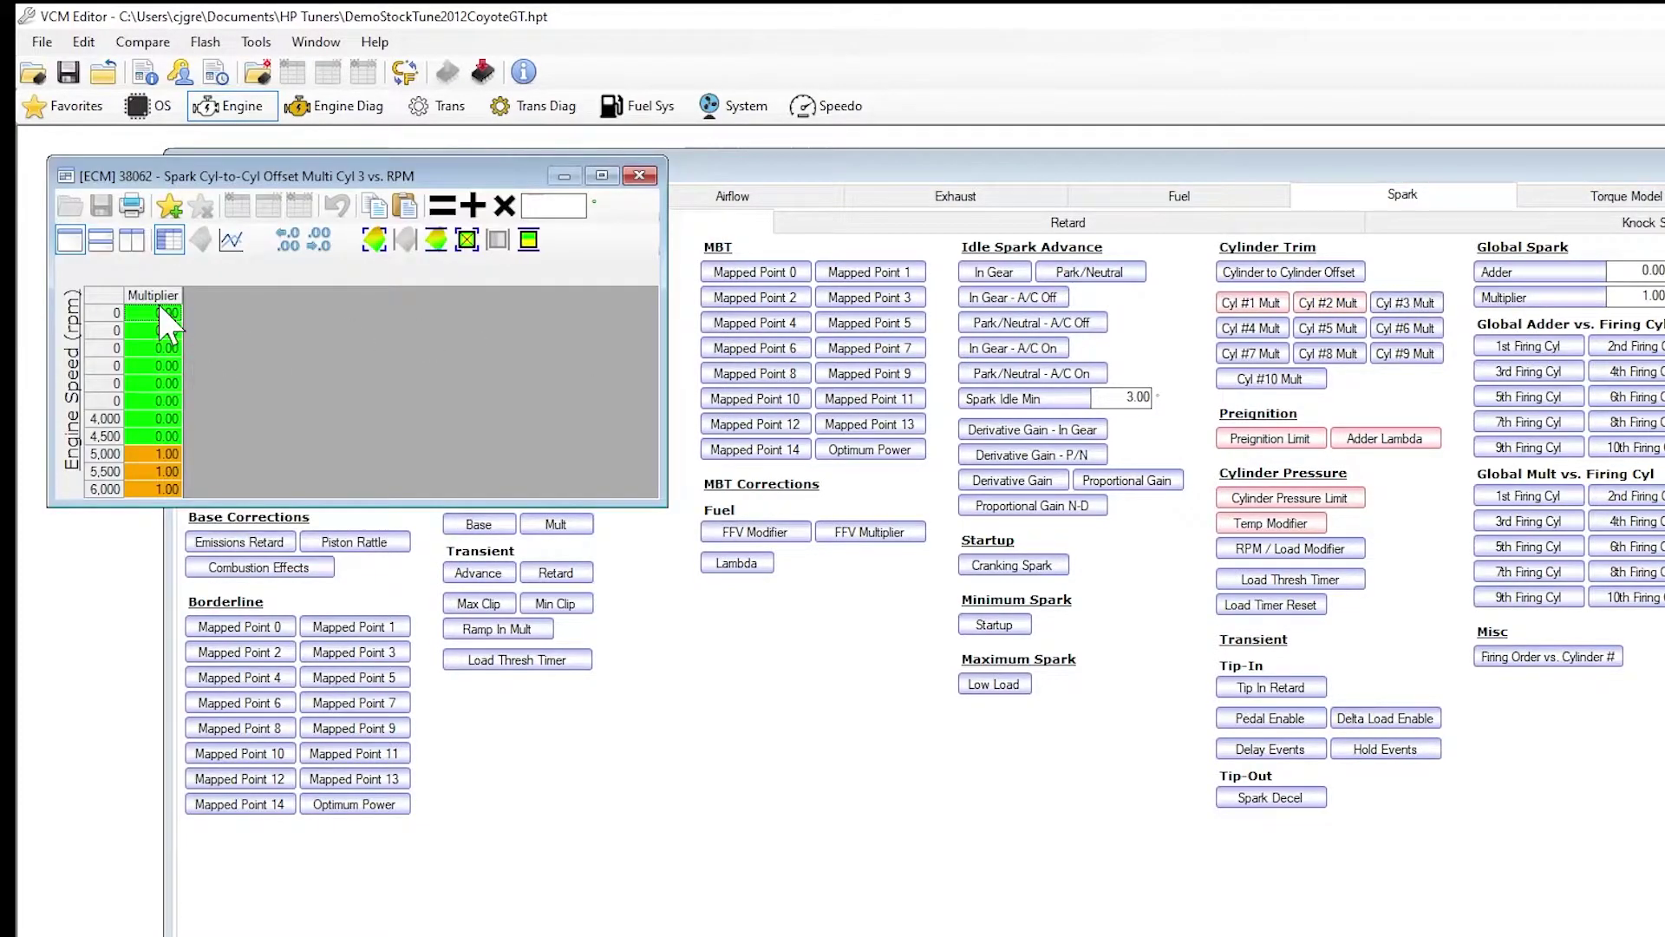
pyautogui.moveTo(167, 321); pyautogui.dragTo(192, 503)
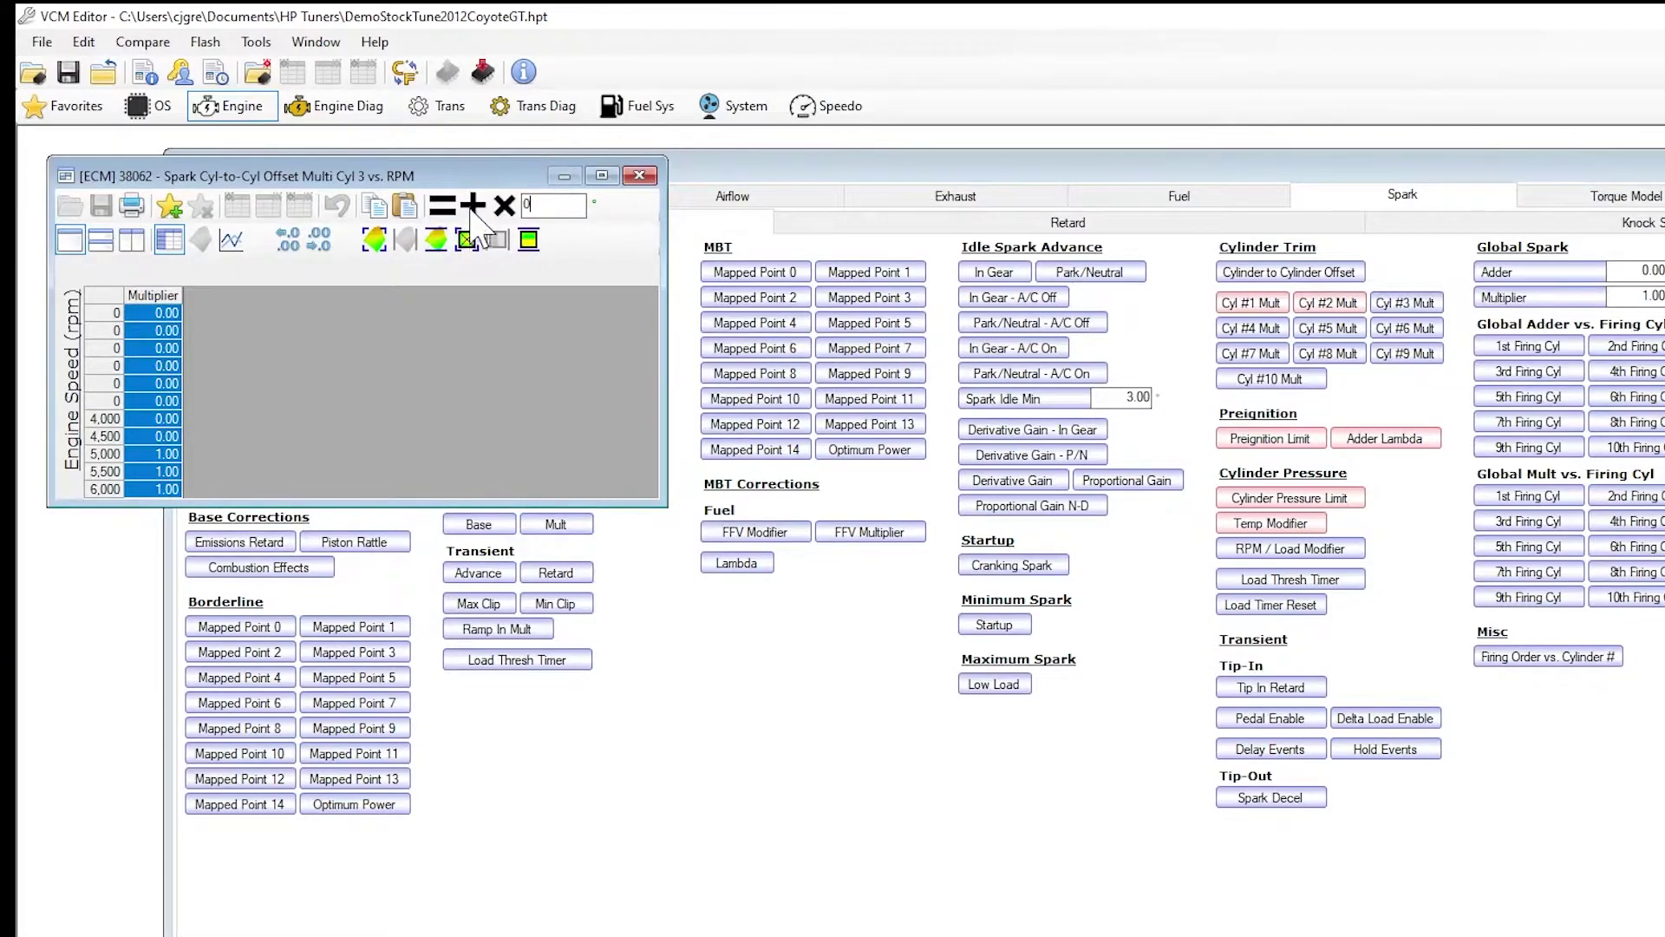
pyautogui.click(640, 175)
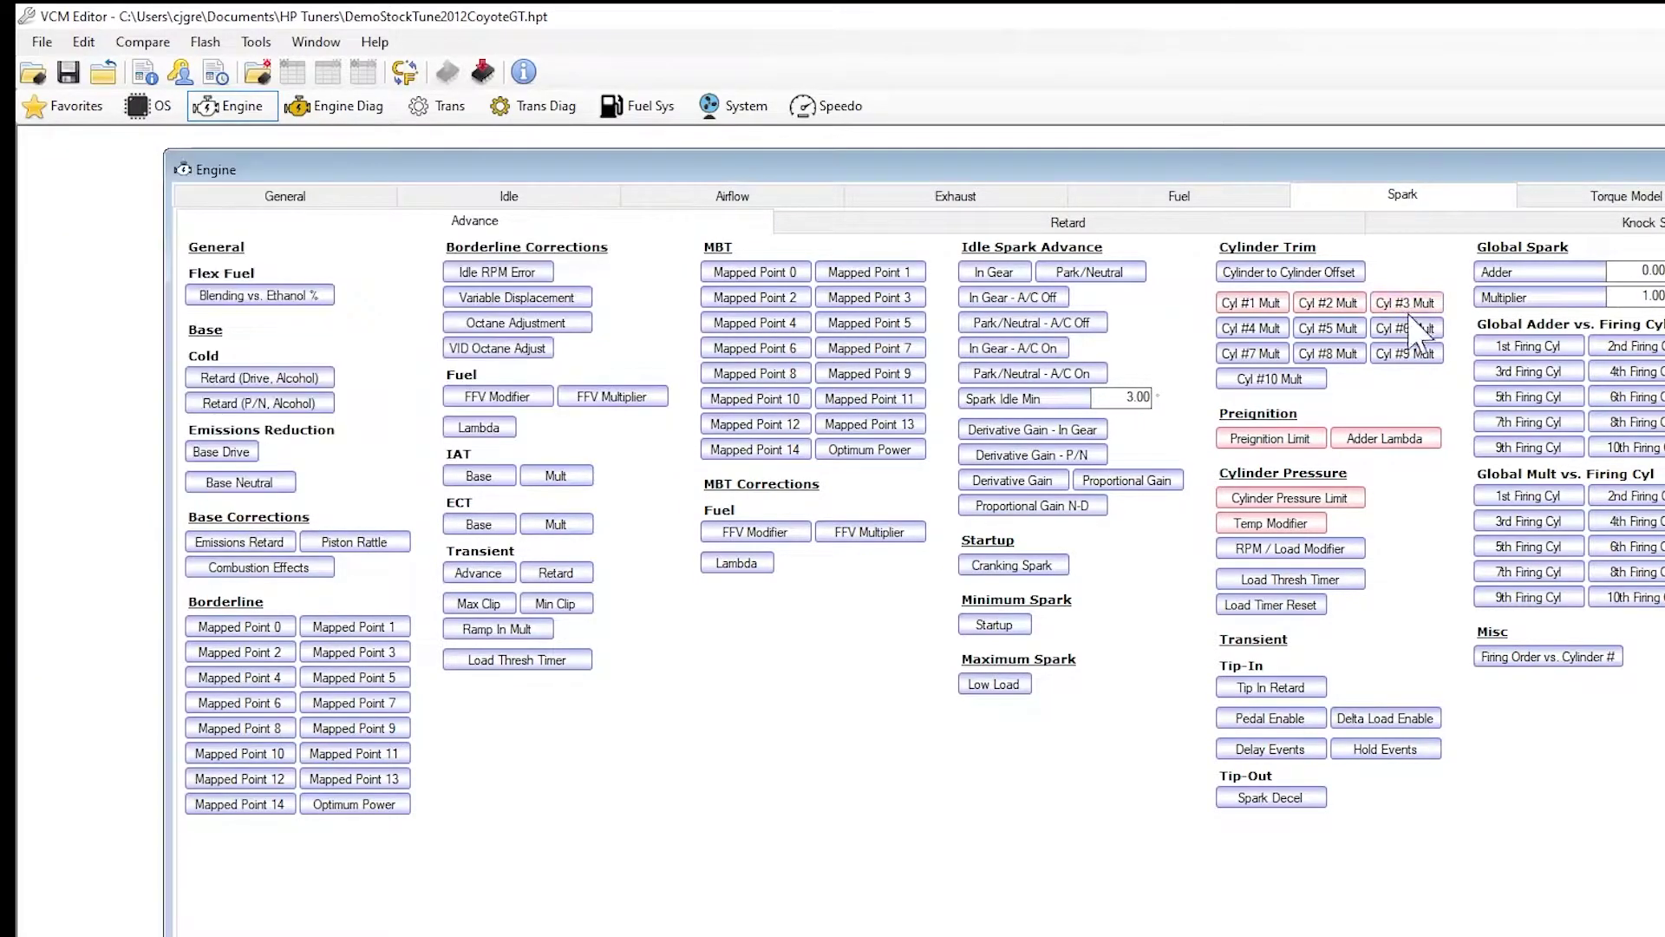
# - Set all multipliers in the cylinder 4 offset multiplier table to 0 and close the table
pyautogui.click(1250, 328)
pyautogui.moveTo(271, 373); pyautogui.dragTo(275, 533)
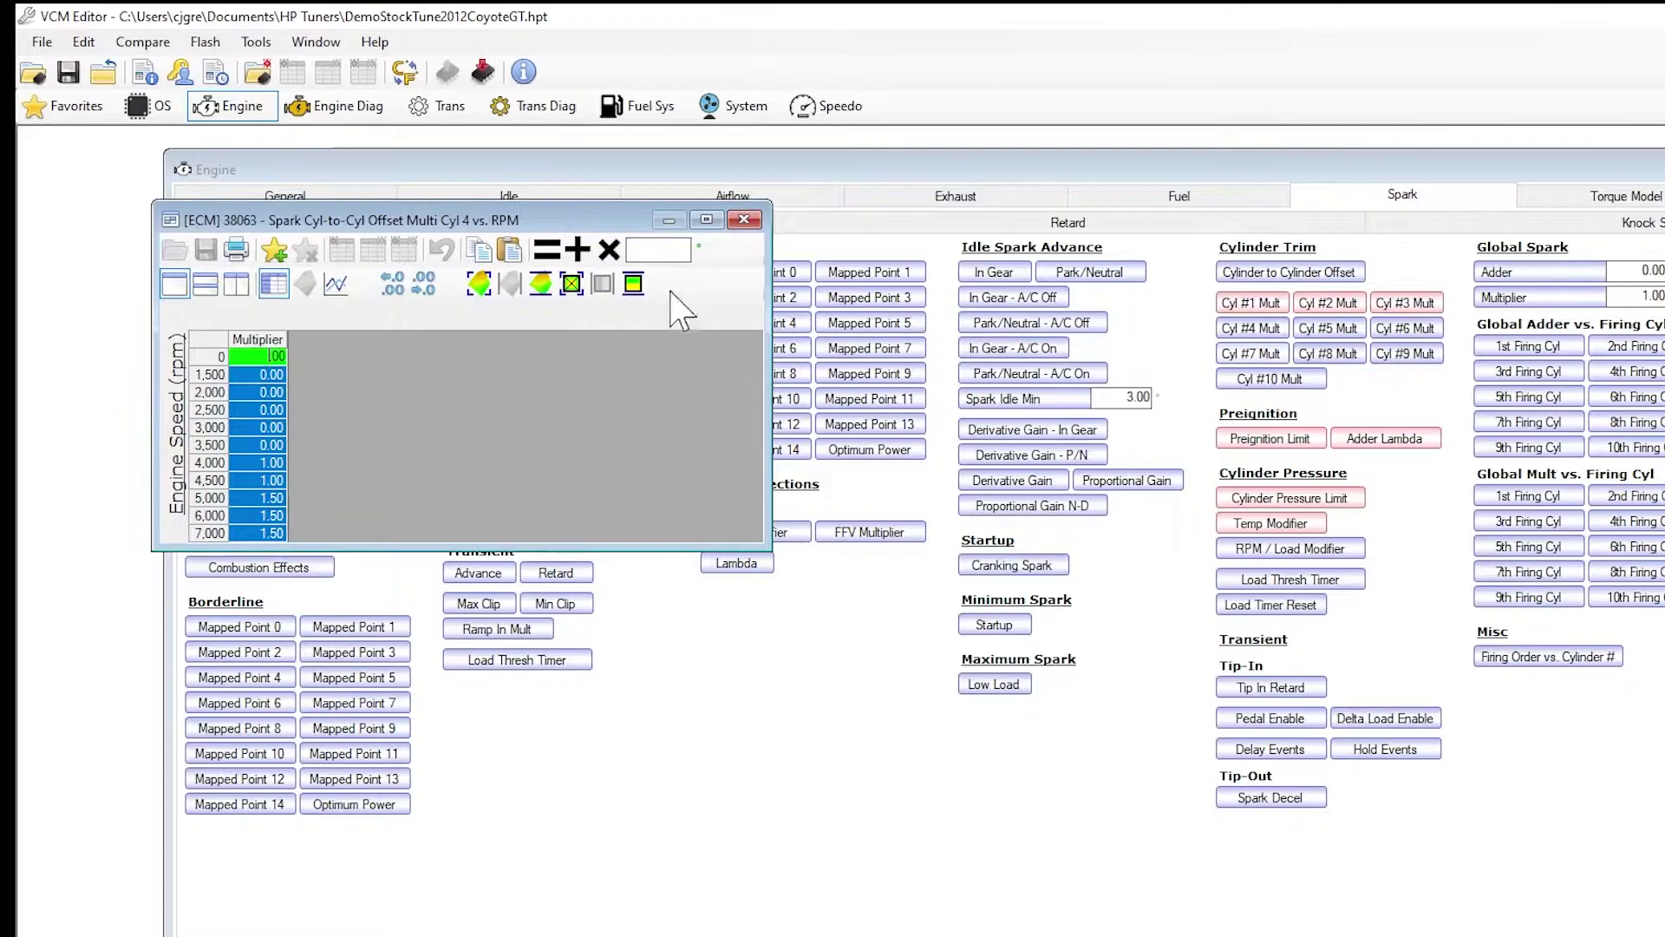
pyautogui.click(629, 250)
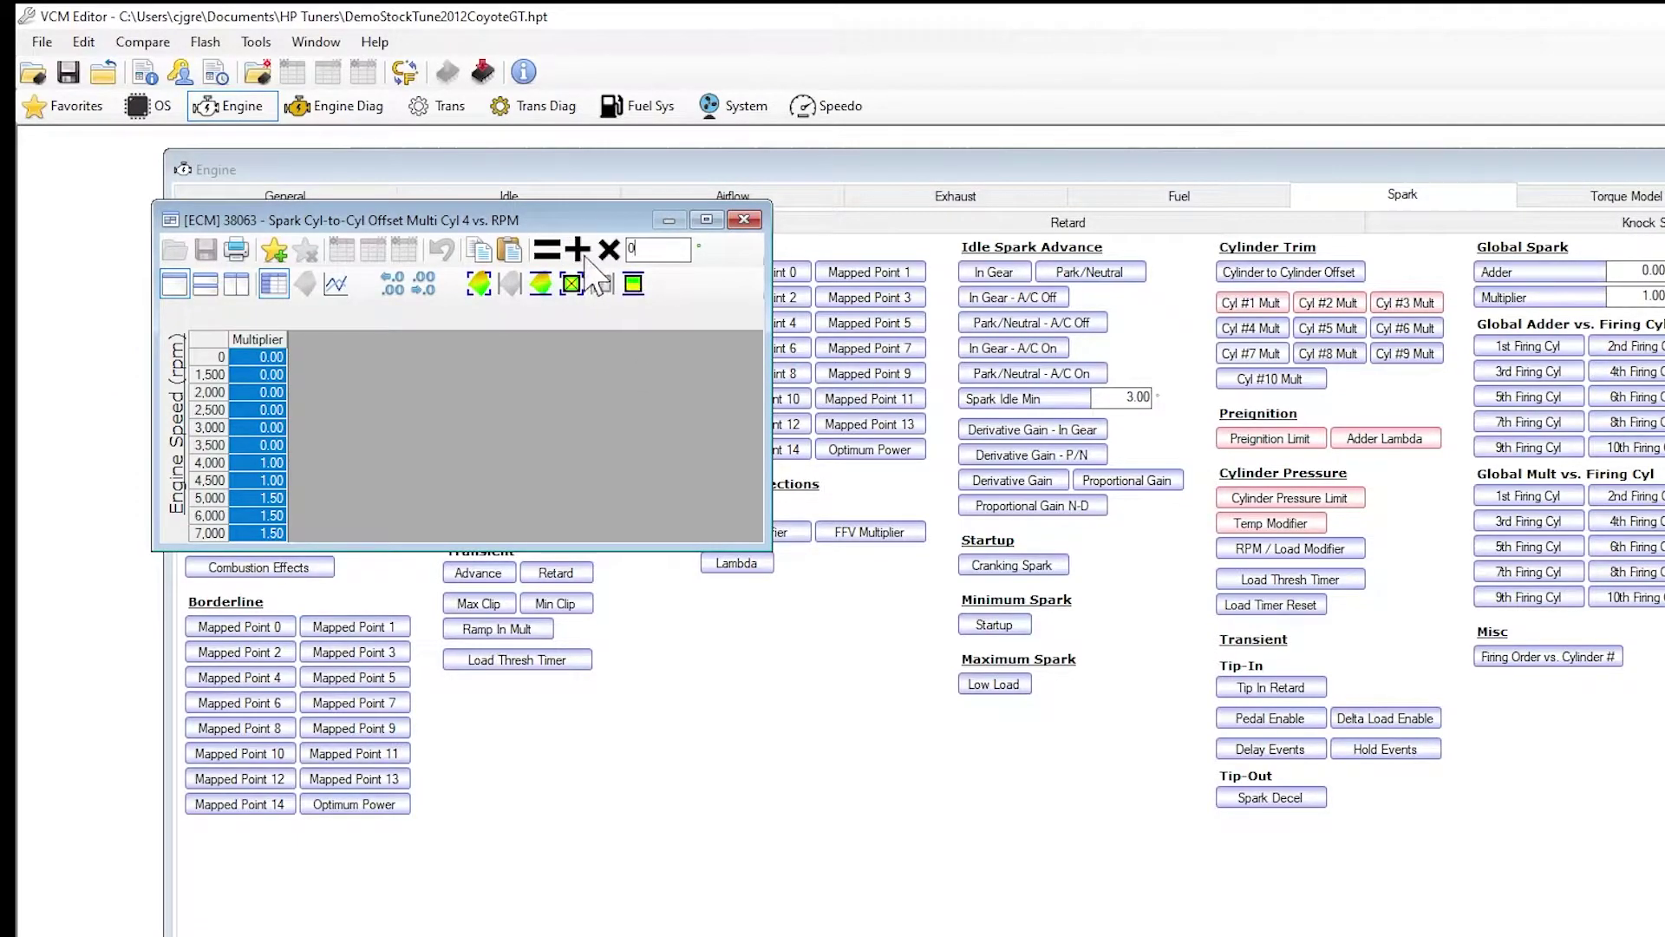
pyautogui.click(744, 220)
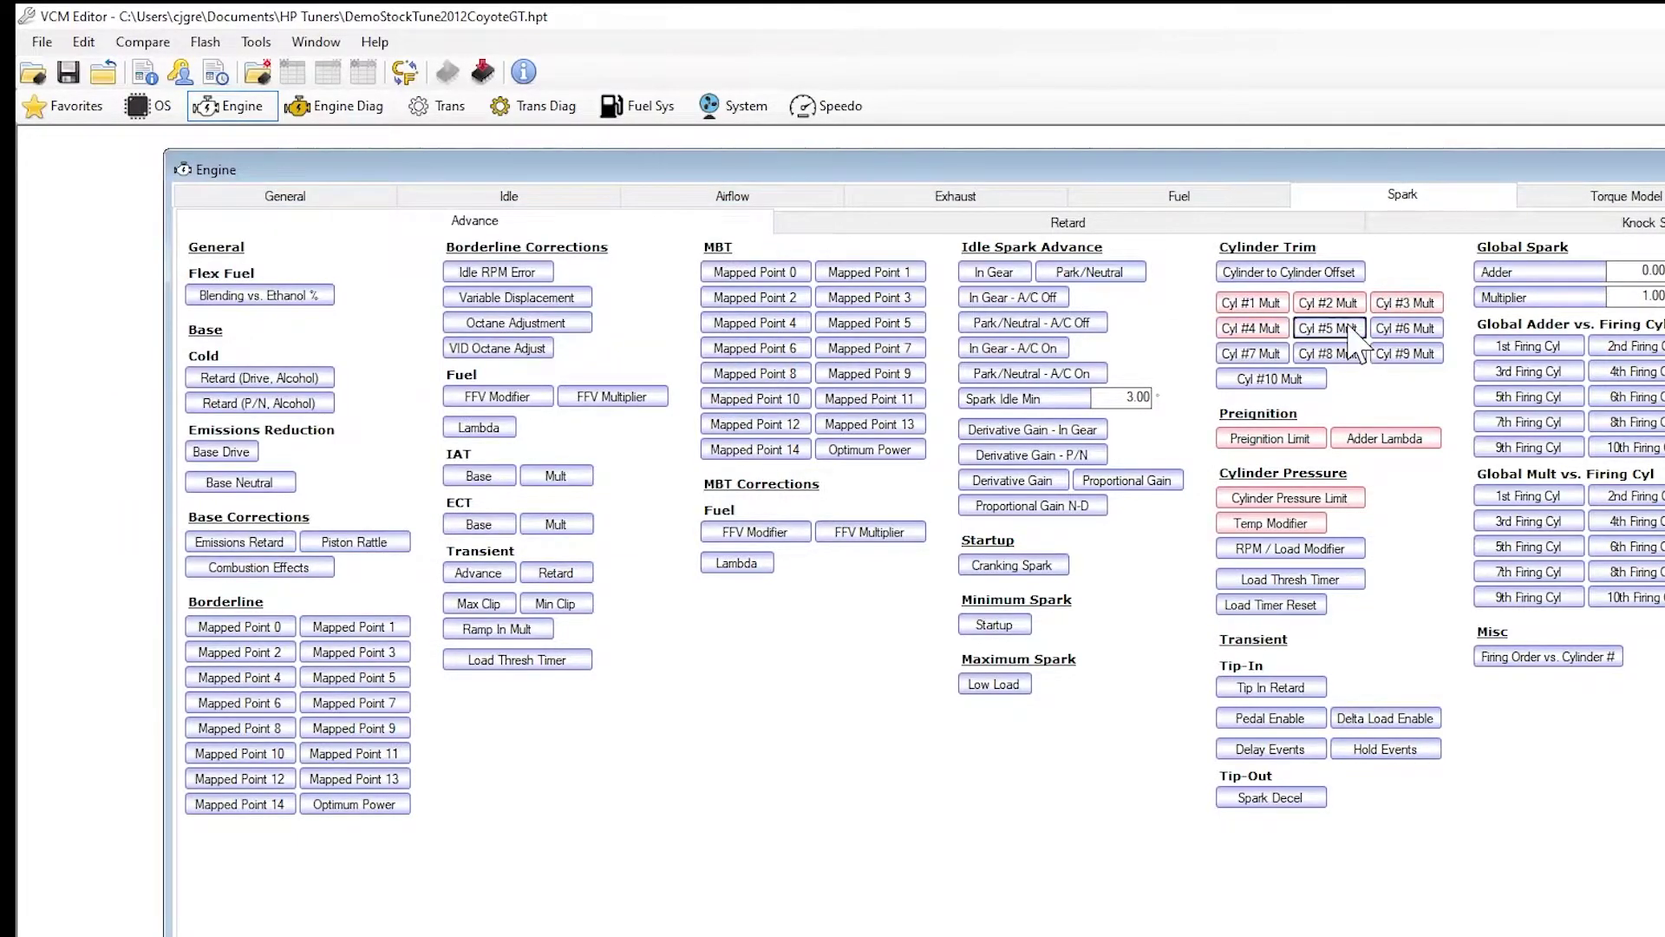
# - Check the offset multiplier tables for cylinders 5, 6, 7 and 8, closing each one after viewing
pyautogui.click(1350, 329)
pyautogui.press('Escape')
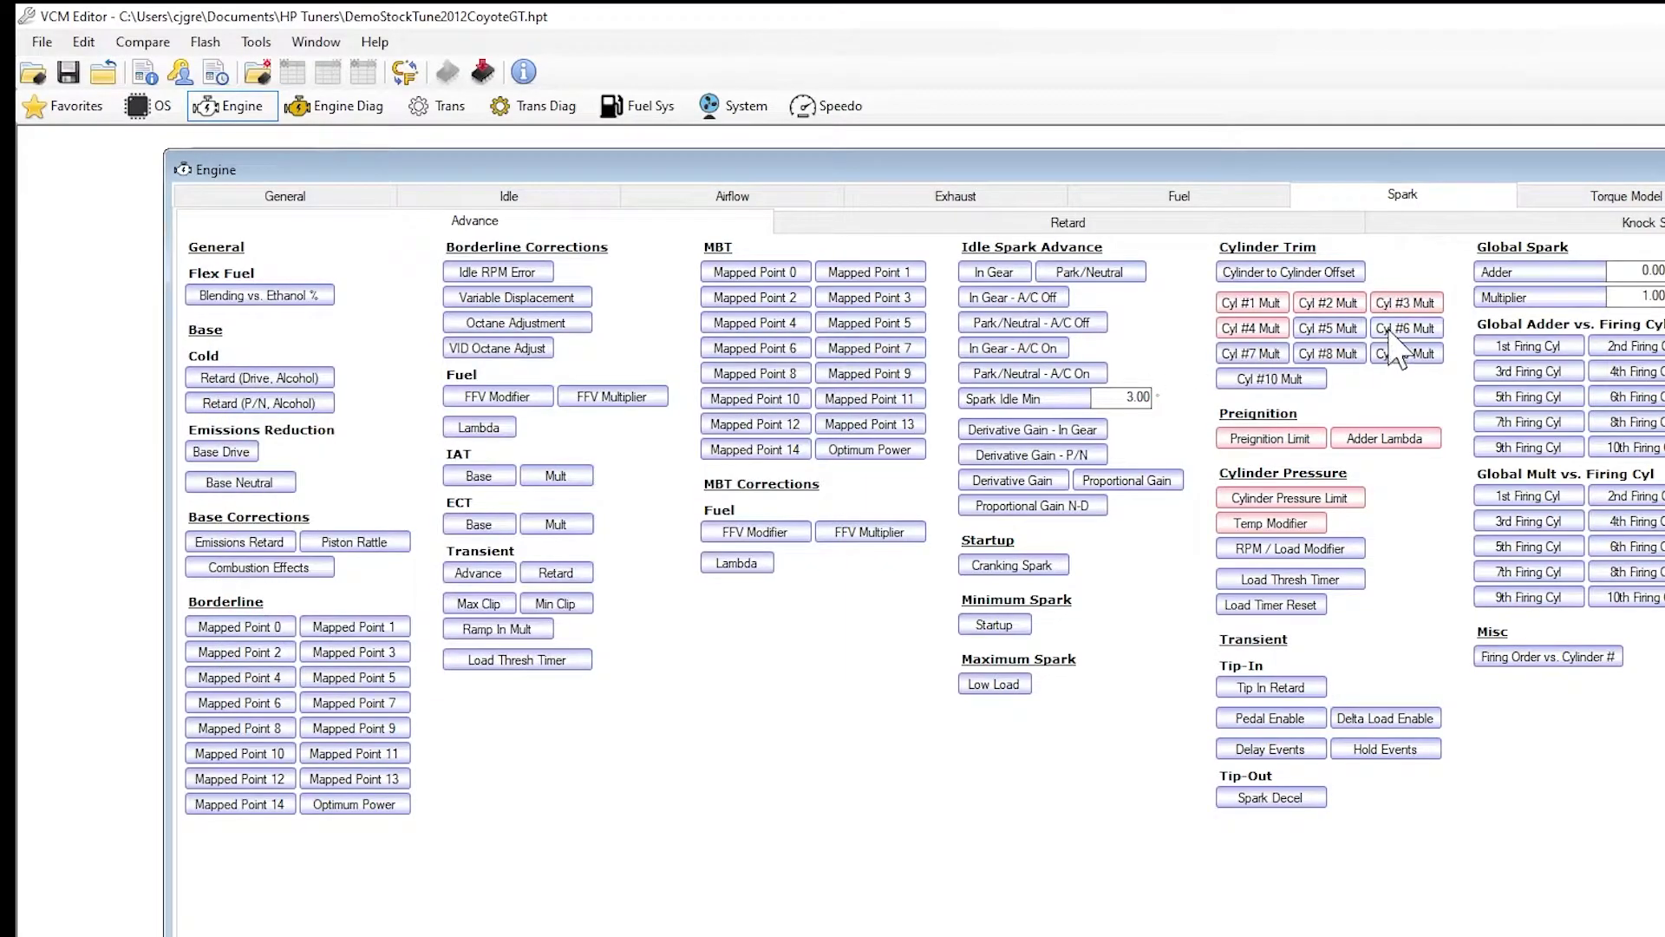
pyautogui.click(1394, 332)
pyautogui.click(783, 312)
pyautogui.click(1249, 356)
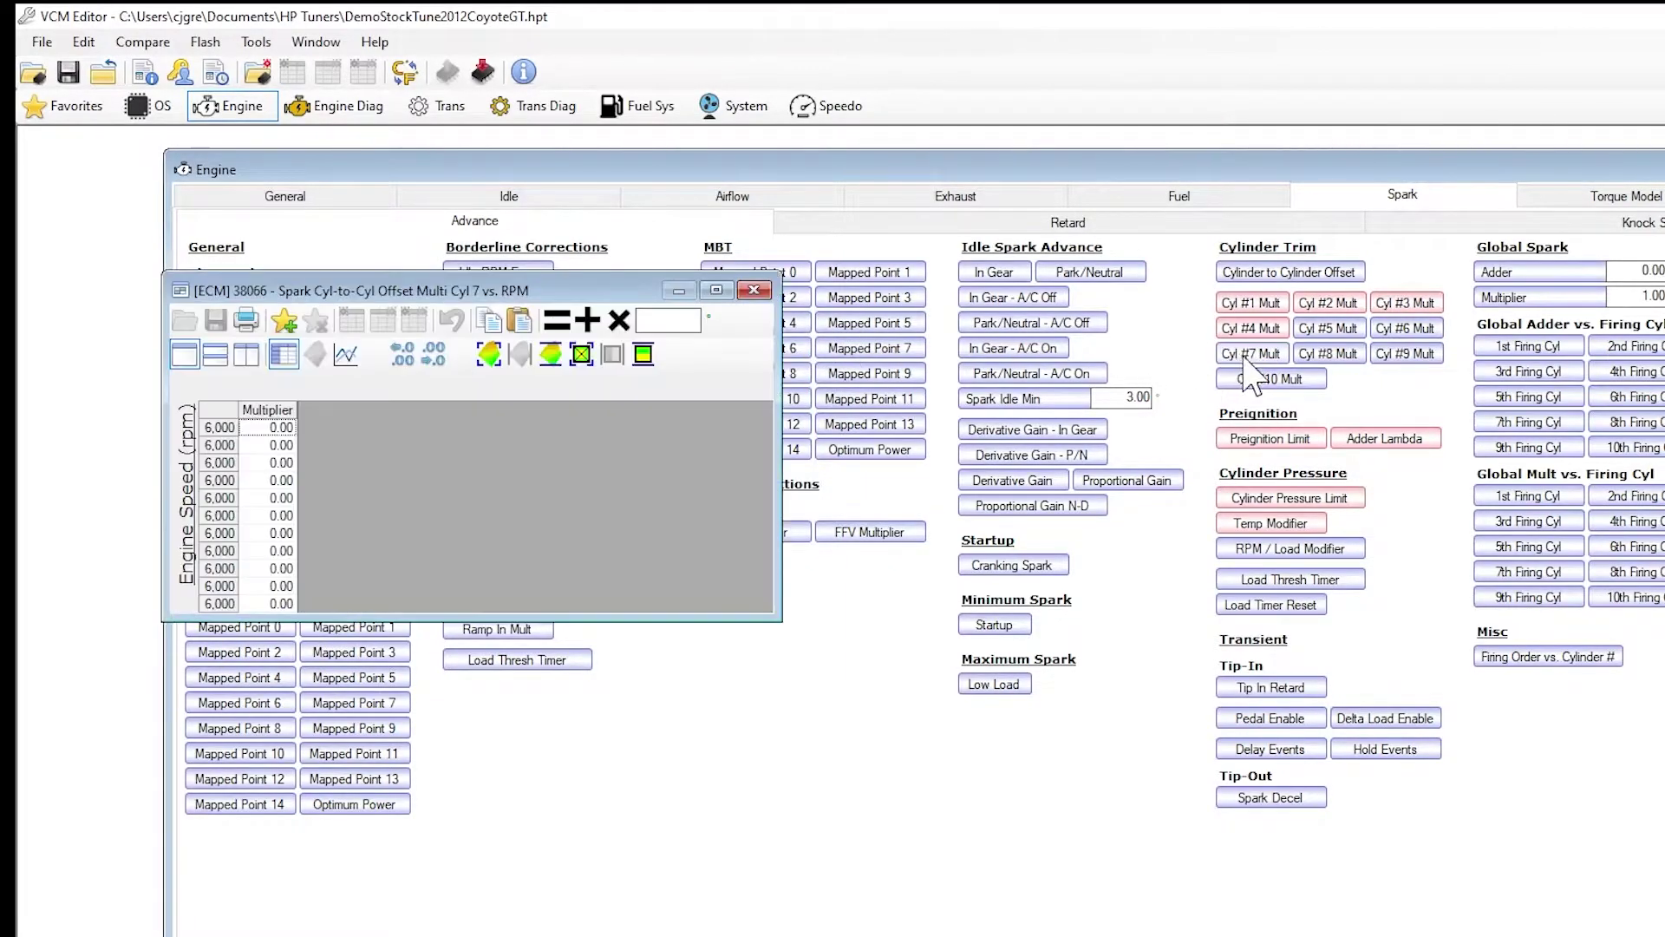
pyautogui.click(753, 291)
pyautogui.click(1327, 355)
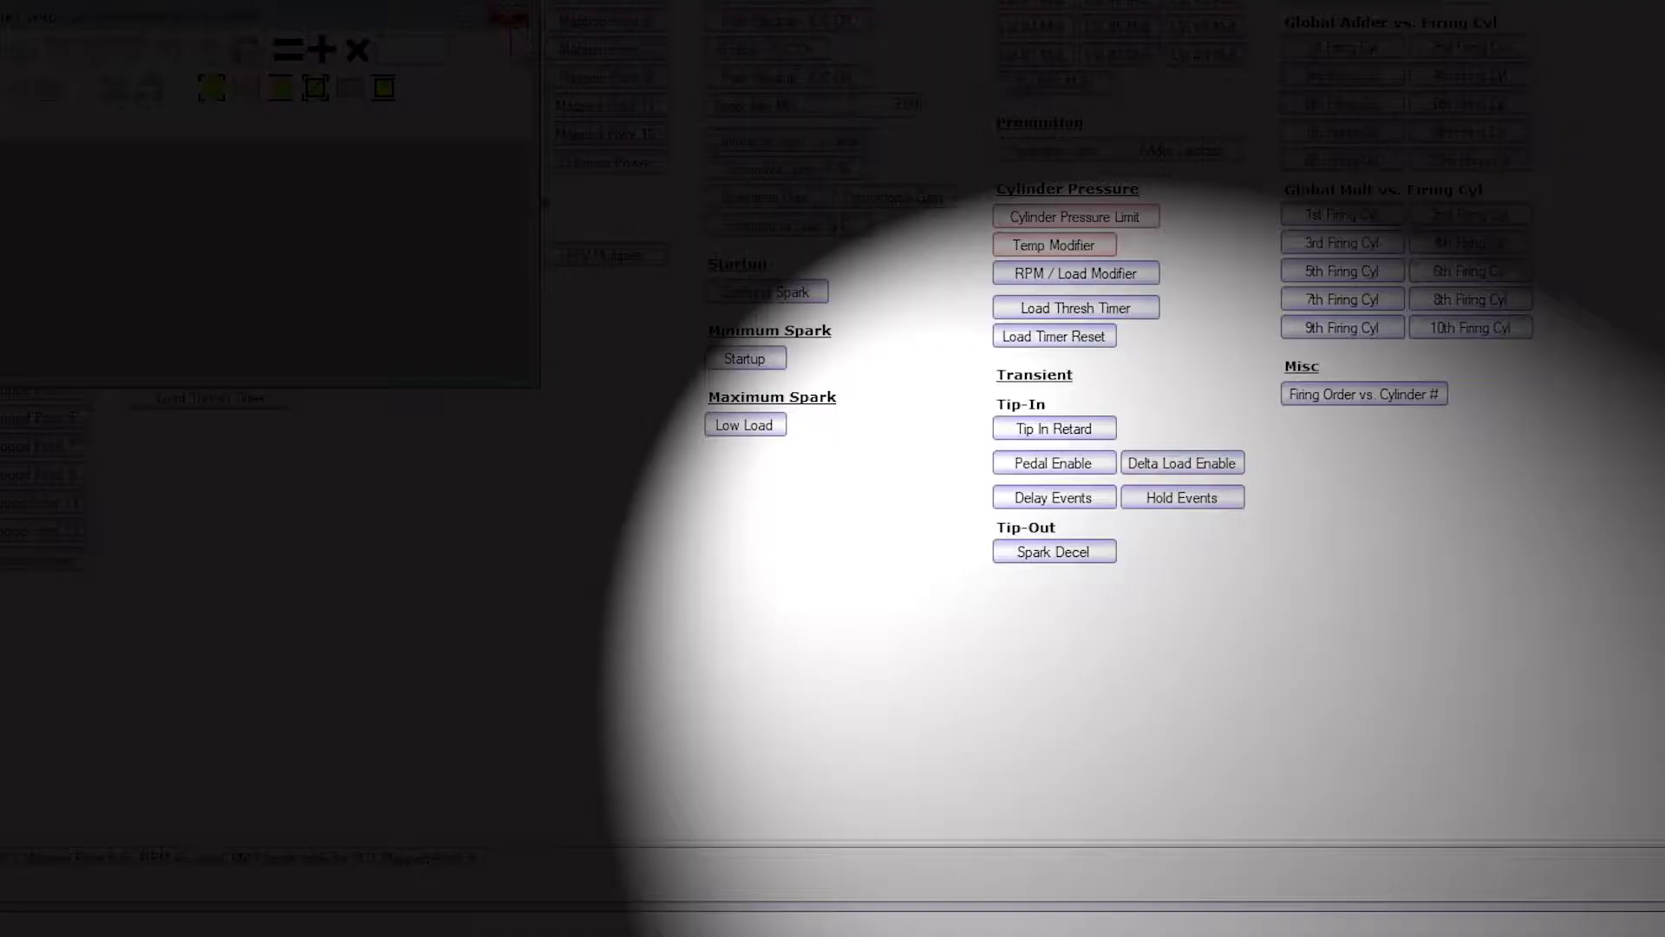
pyautogui.click(511, 19)
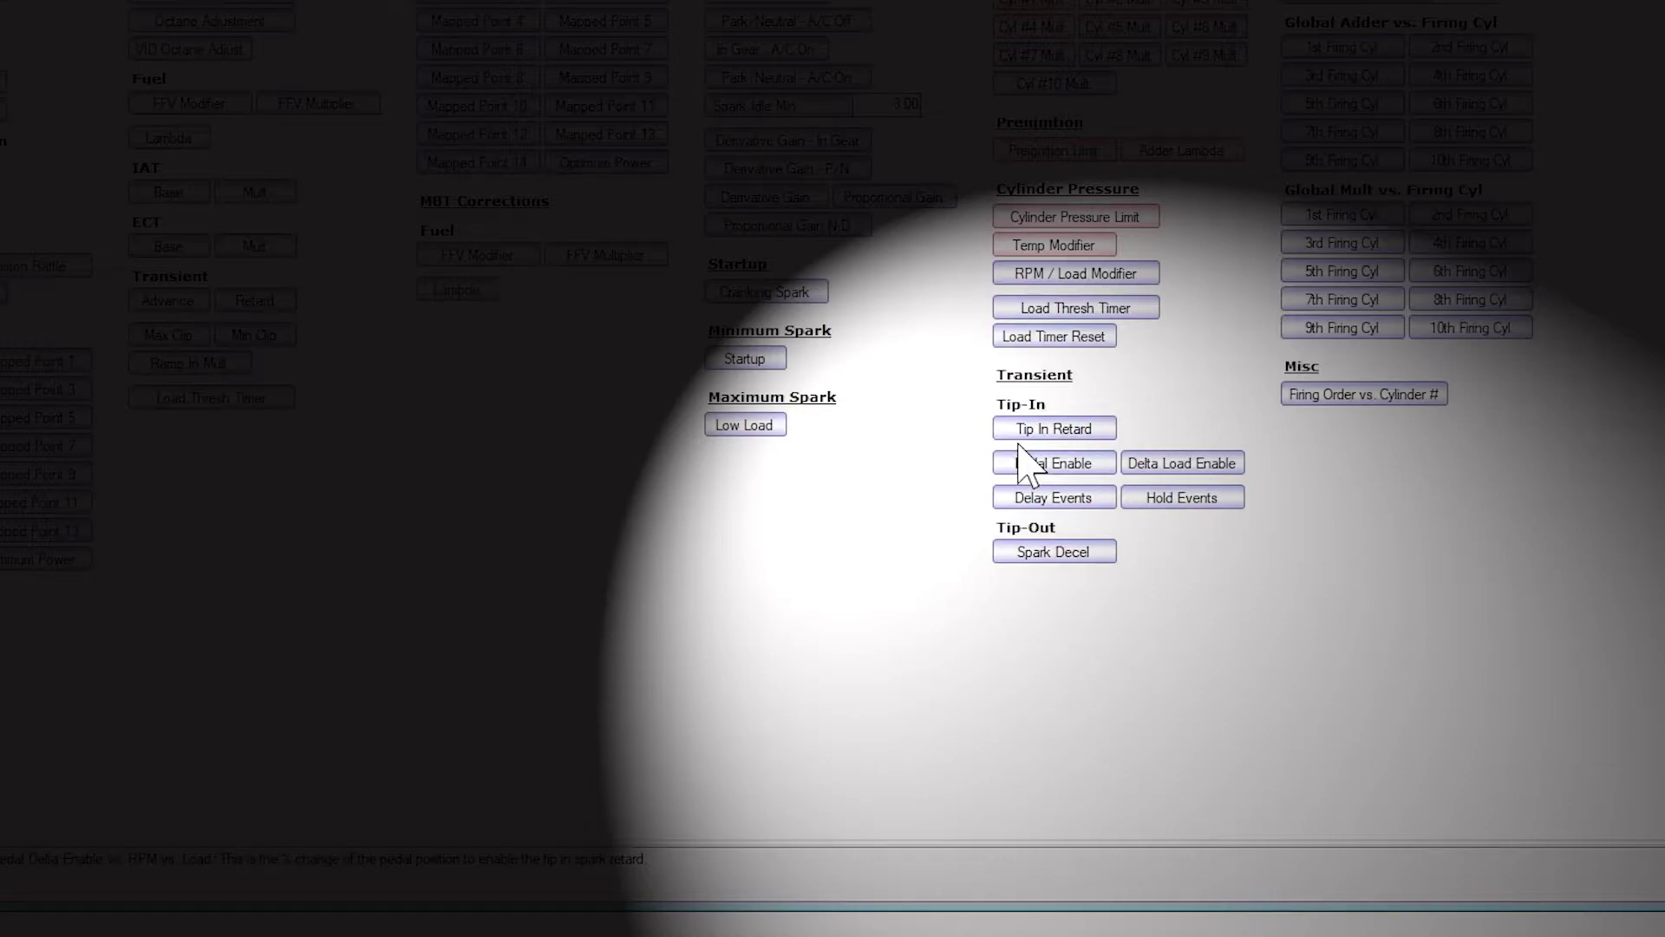
# - Set the Spark Tip In Borderline Retard to -1 for 4,000–7,000 rpm at load 0.50
pyautogui.click(1046, 429)
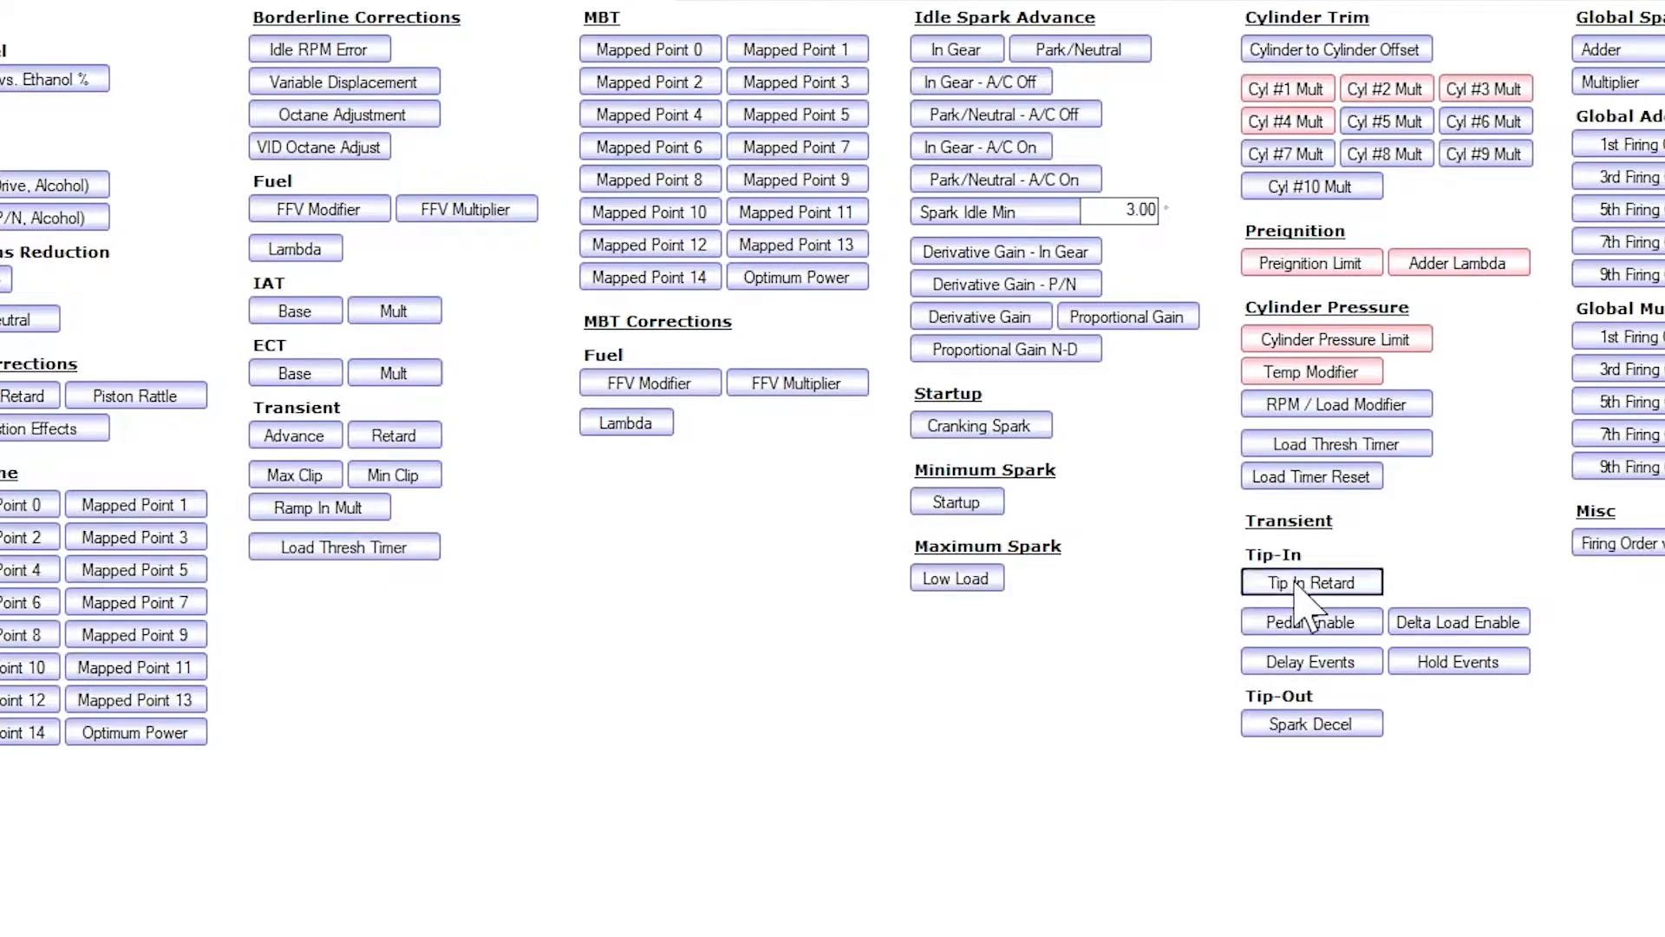
pyautogui.moveTo(641, 0); pyautogui.dragTo(545, 9)
pyautogui.moveTo(728, 104); pyautogui.dragTo(622, 152)
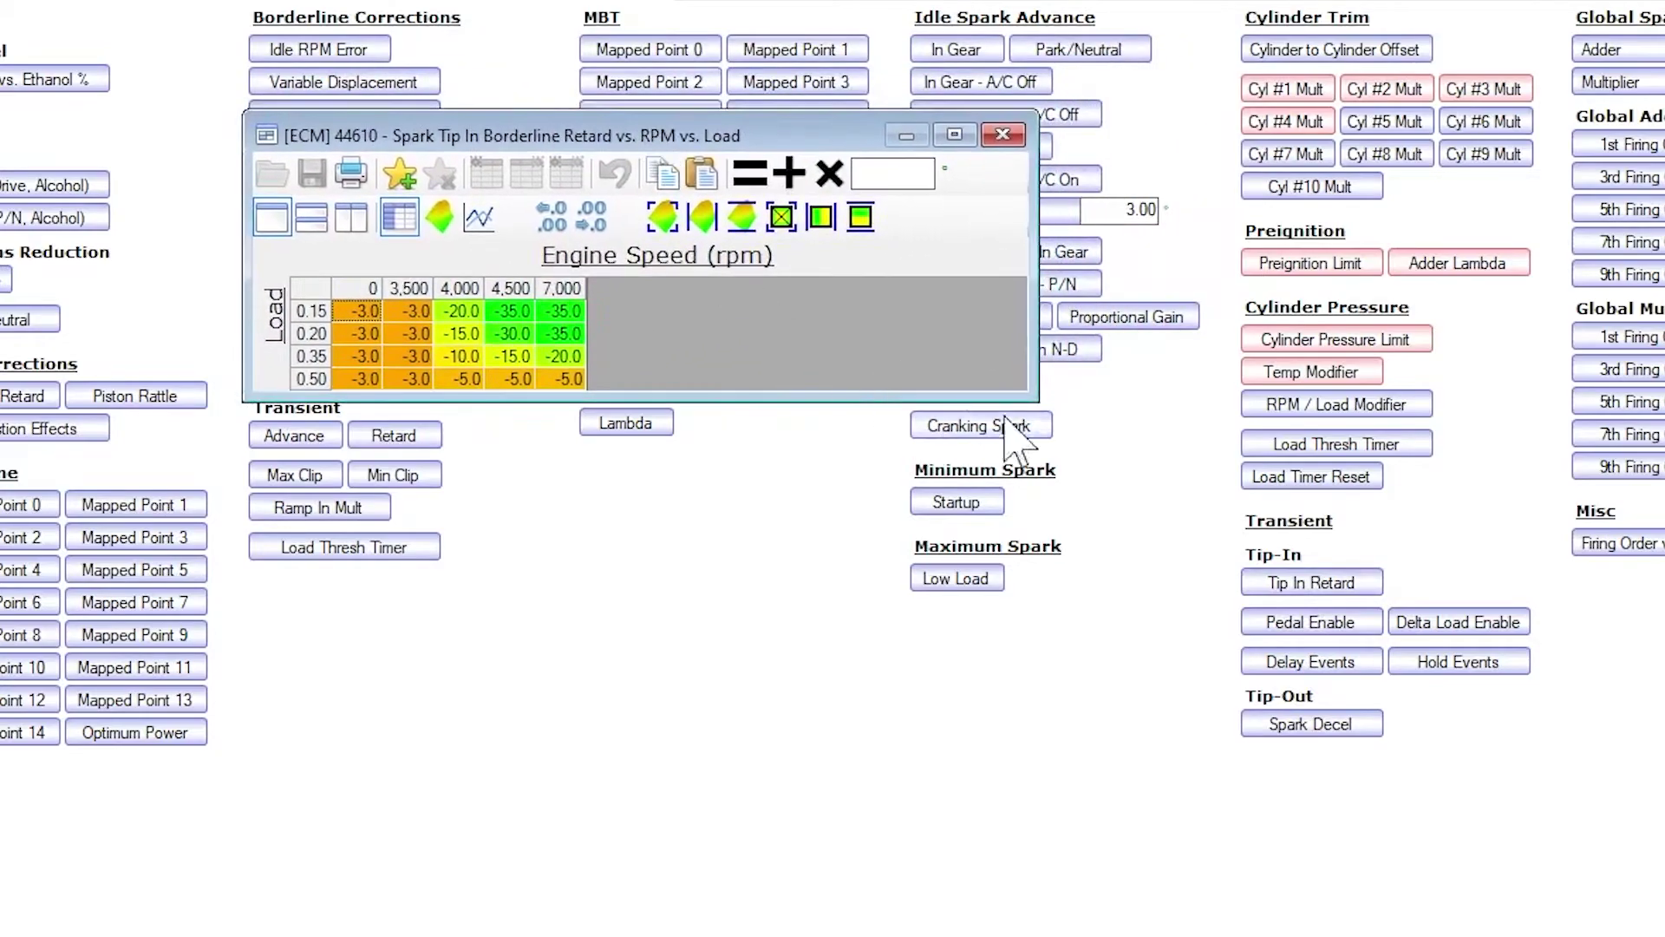
pyautogui.moveTo(1039, 403); pyautogui.dragTo(1262, 626)
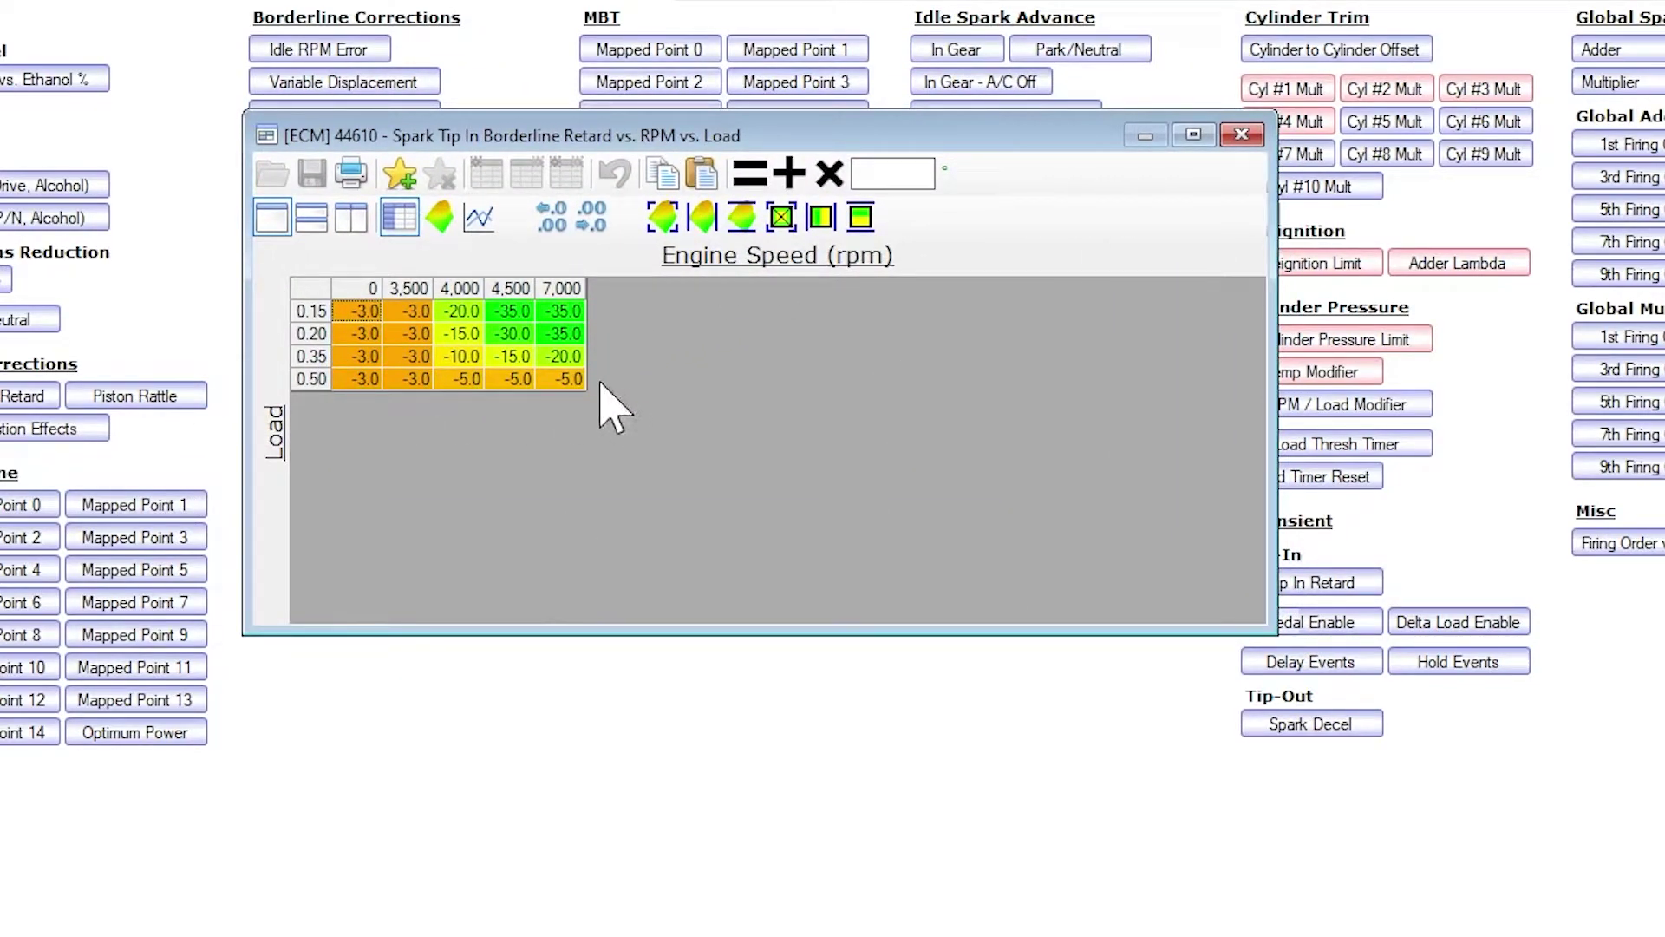
pyautogui.click(512, 384)
pyautogui.moveTo(466, 382); pyautogui.dragTo(743, 421)
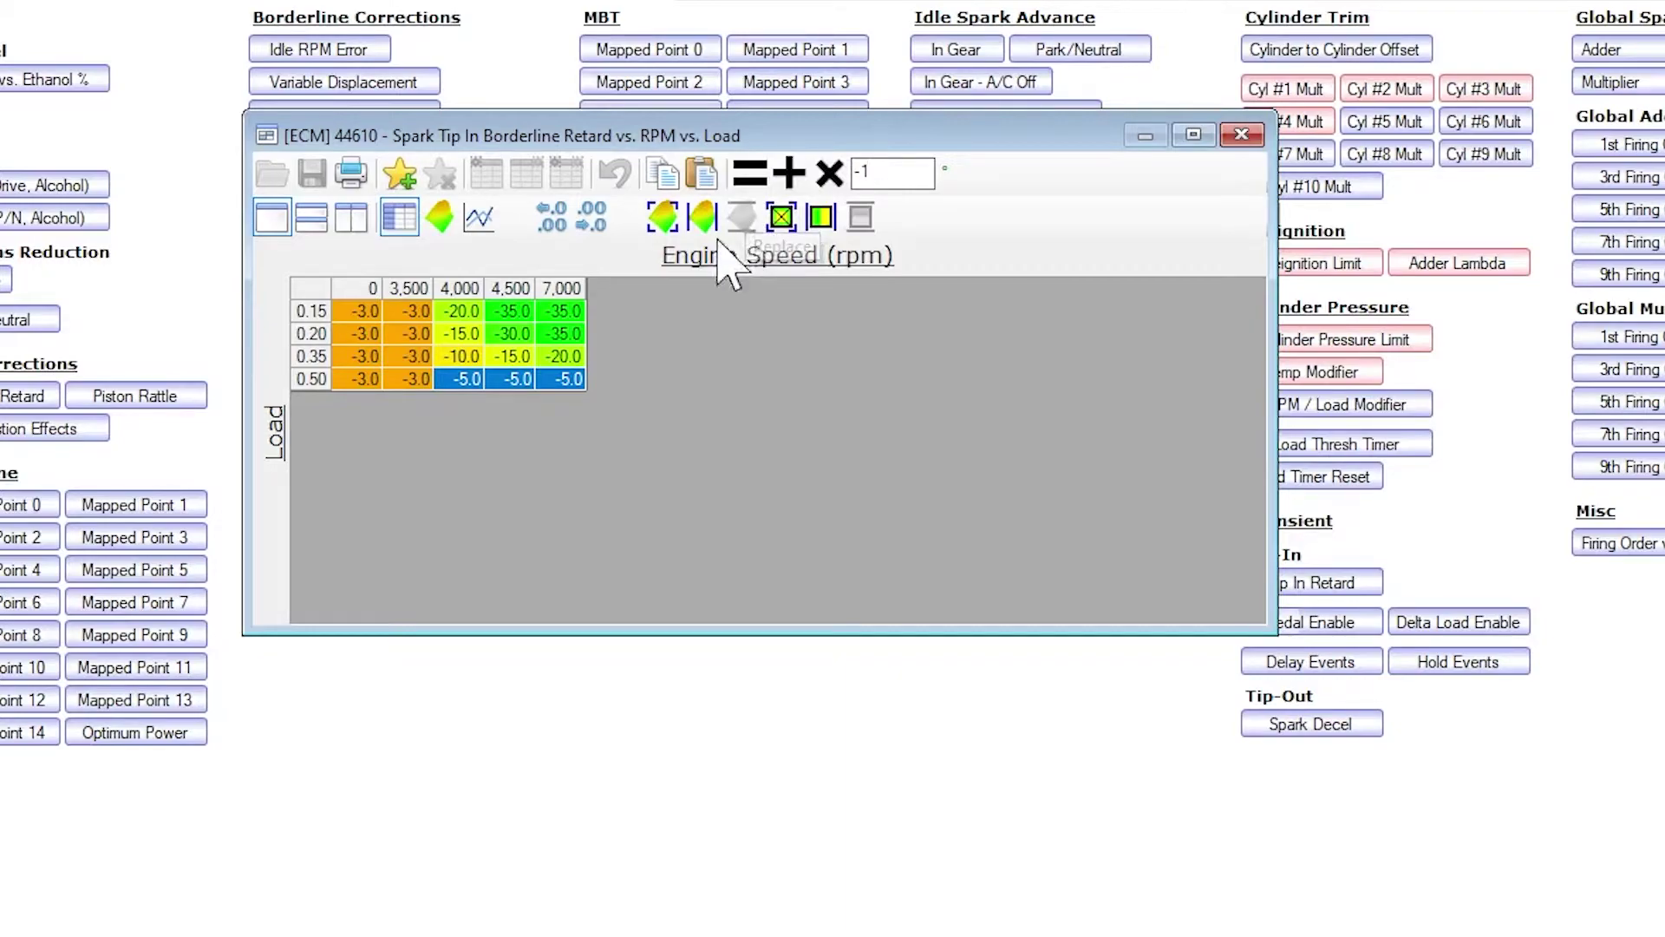
pyautogui.click(781, 216)
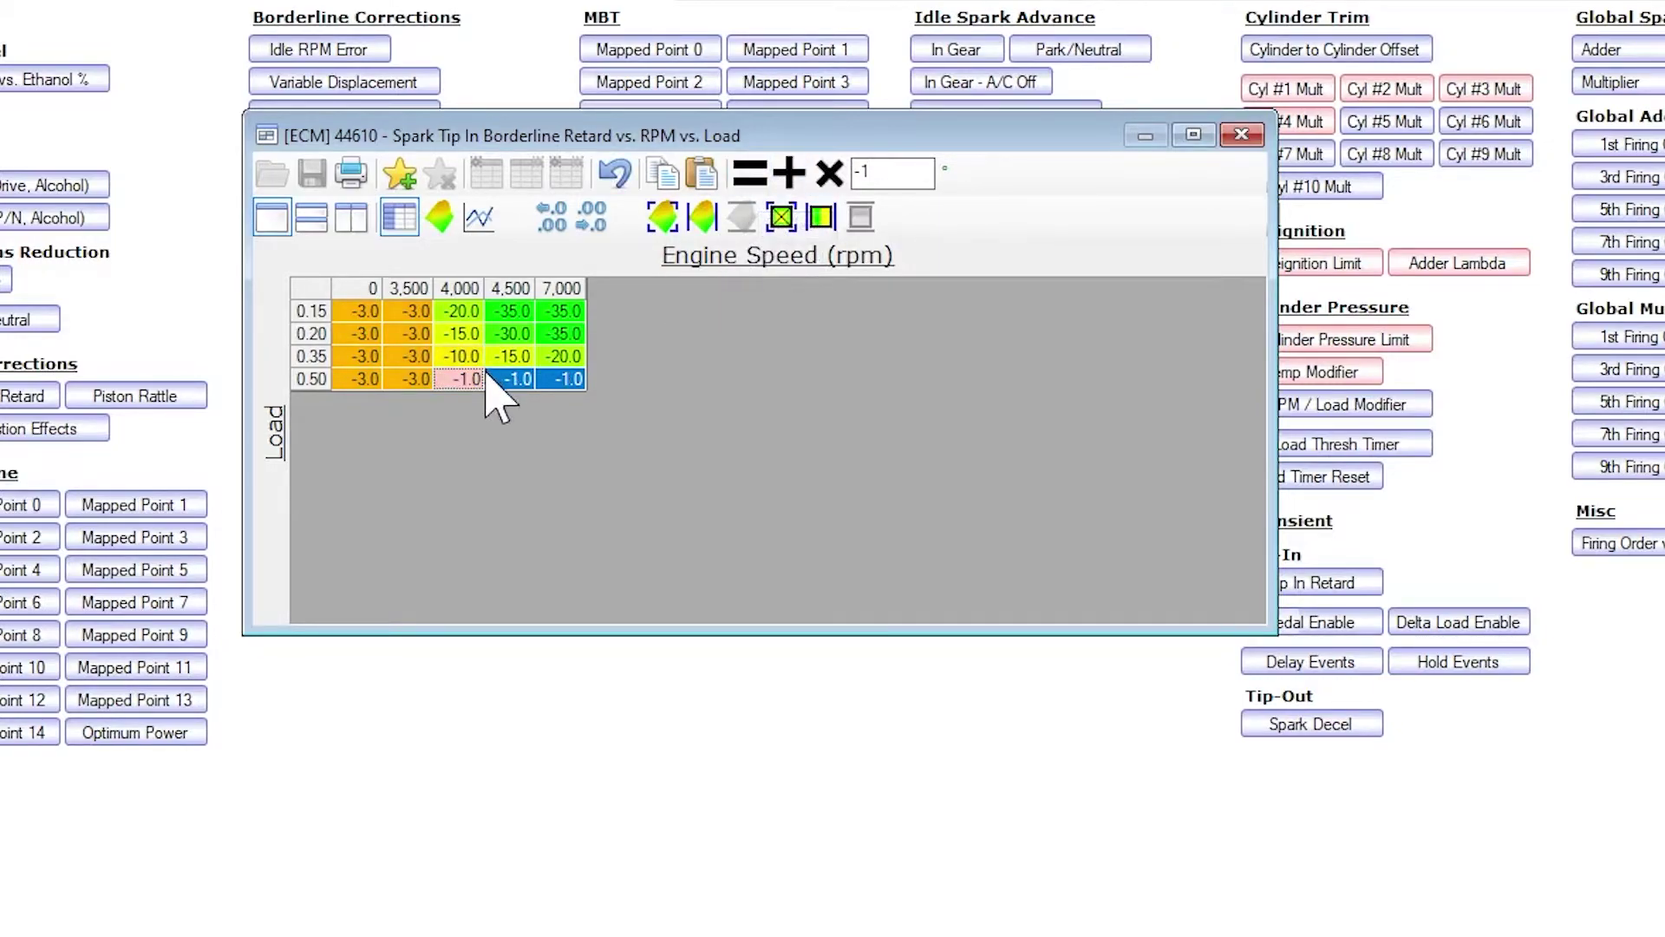
# - Set the Spark Tip In Borderline Retard to -5 for 4,000–7,000 rpm at load 0.35 and close the table
pyautogui.click(504, 379)
pyautogui.moveTo(451, 355); pyautogui.dragTo(564, 356)
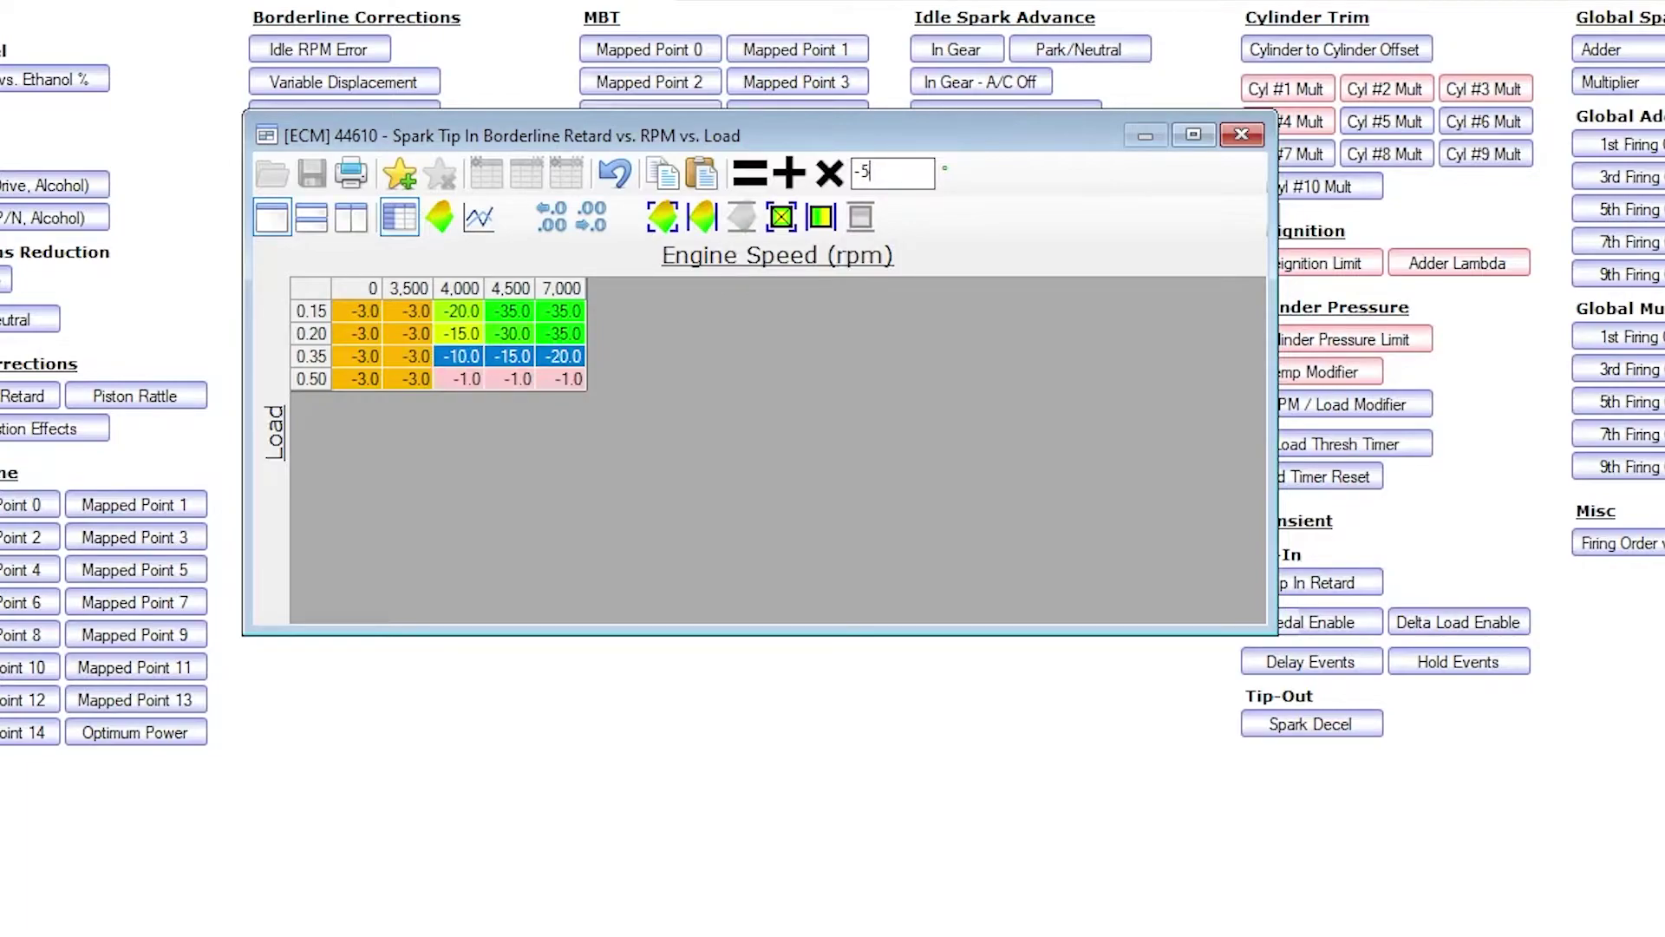
pyautogui.click(750, 173)
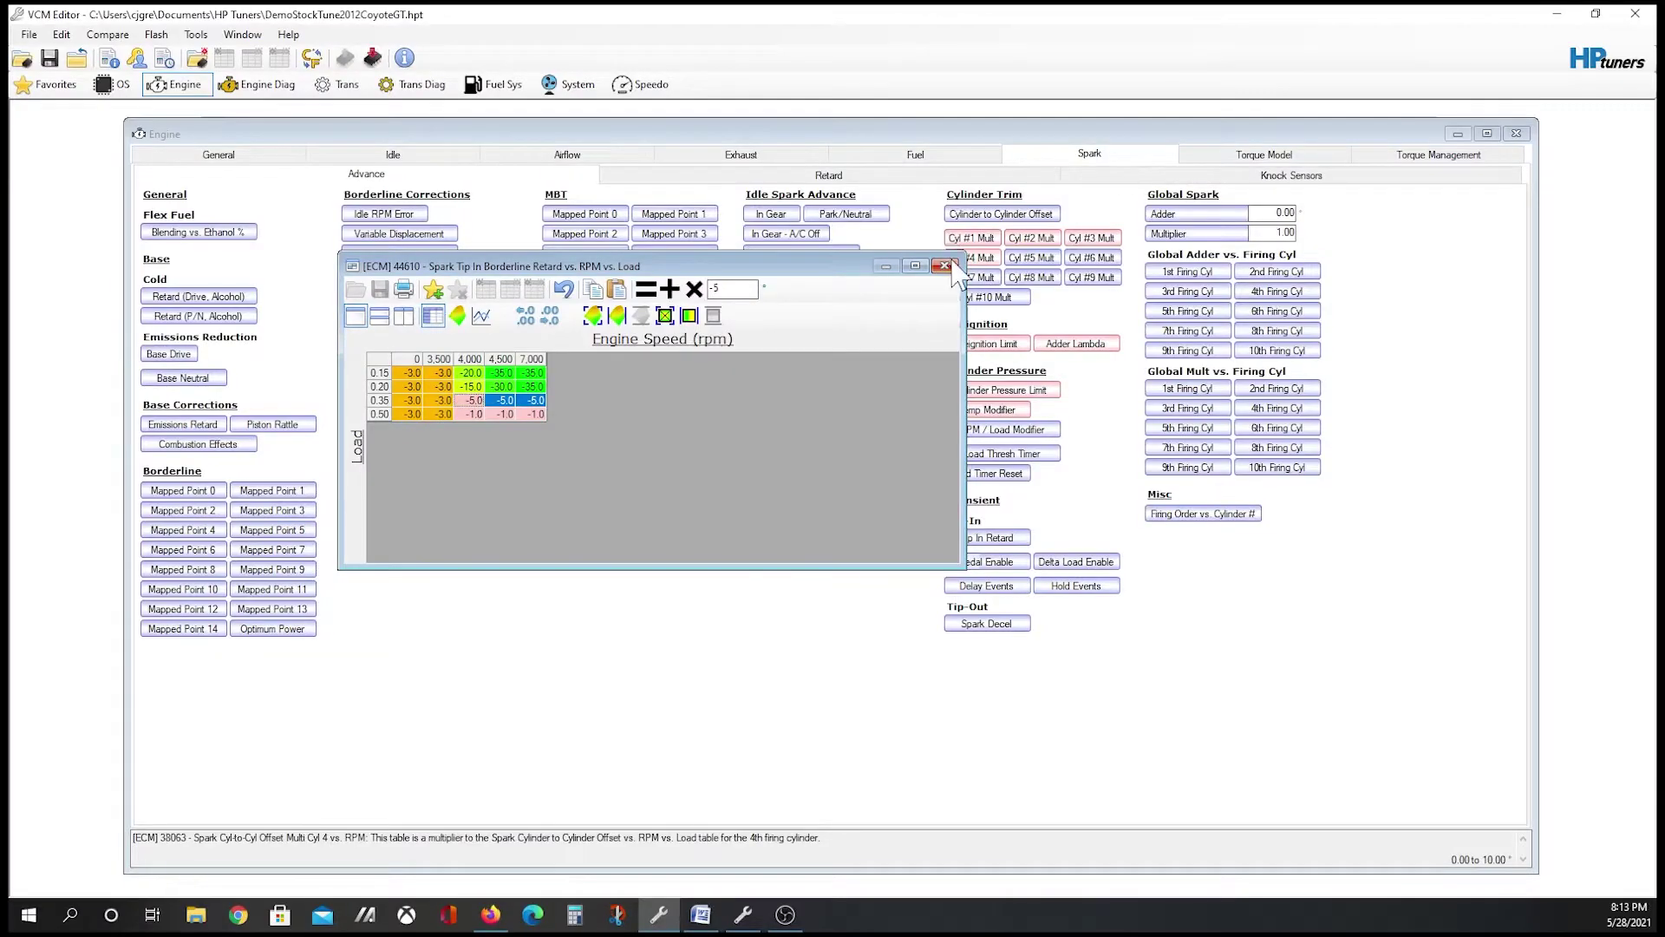
pyautogui.click(947, 266)
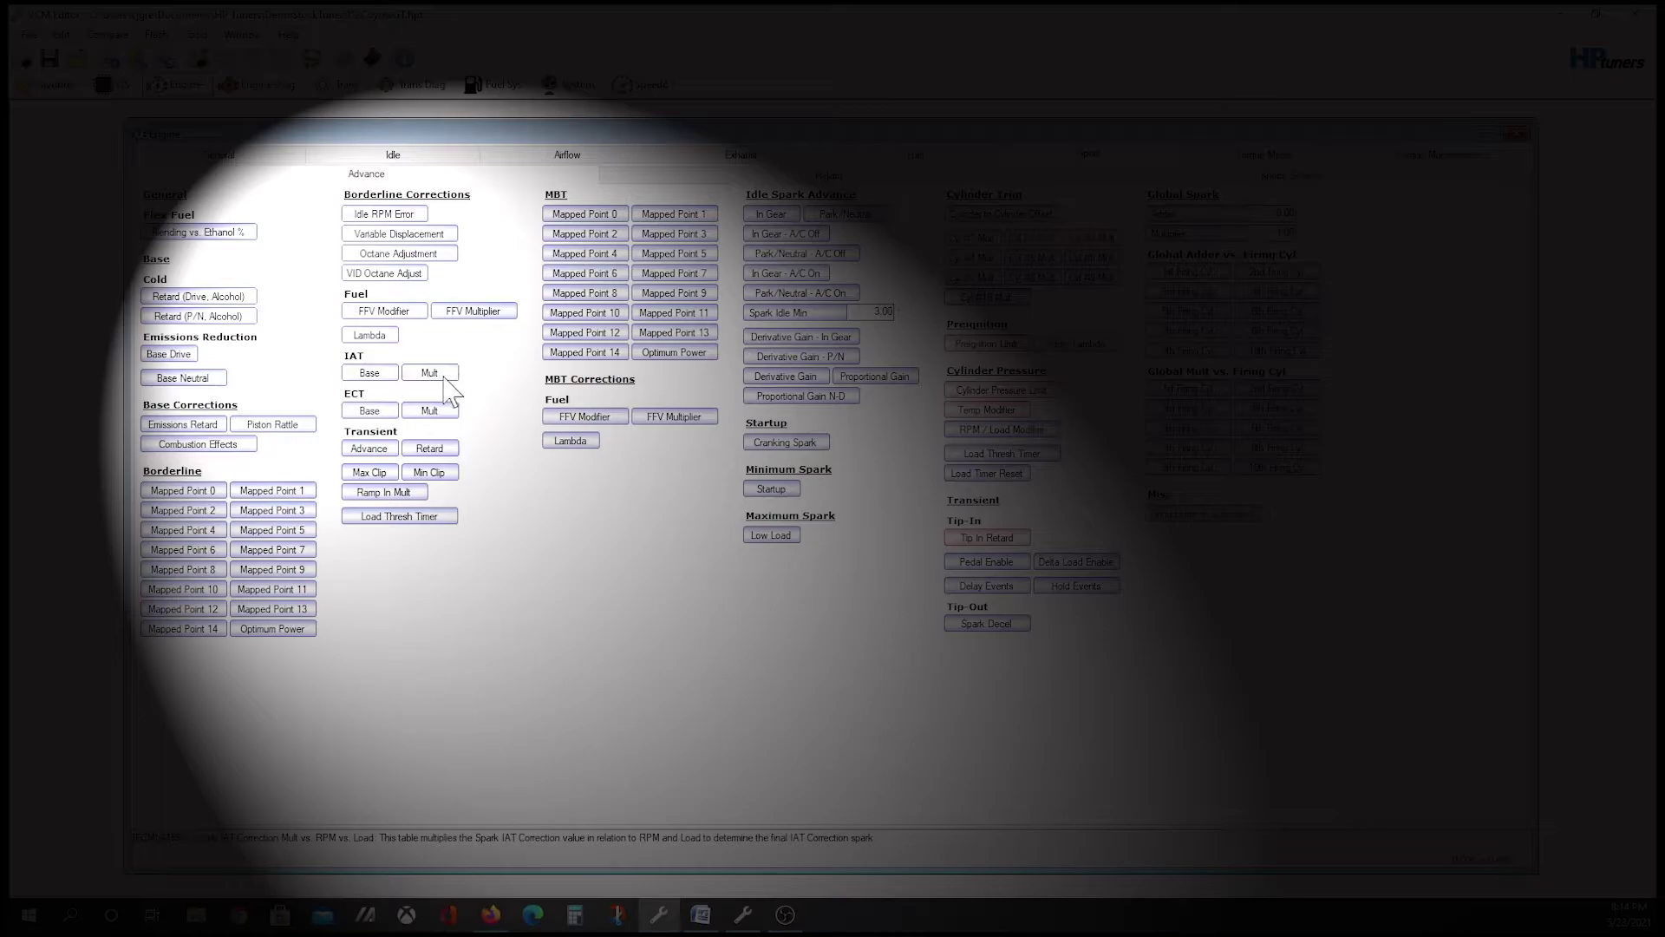
# - Open the Spark IAT Correction Base and Mult tables and stack them beside a narrowed Engine window
pyautogui.click(382, 379)
pyautogui.moveTo(477, 244); pyautogui.dragTo(1025, 201)
pyautogui.click(429, 379)
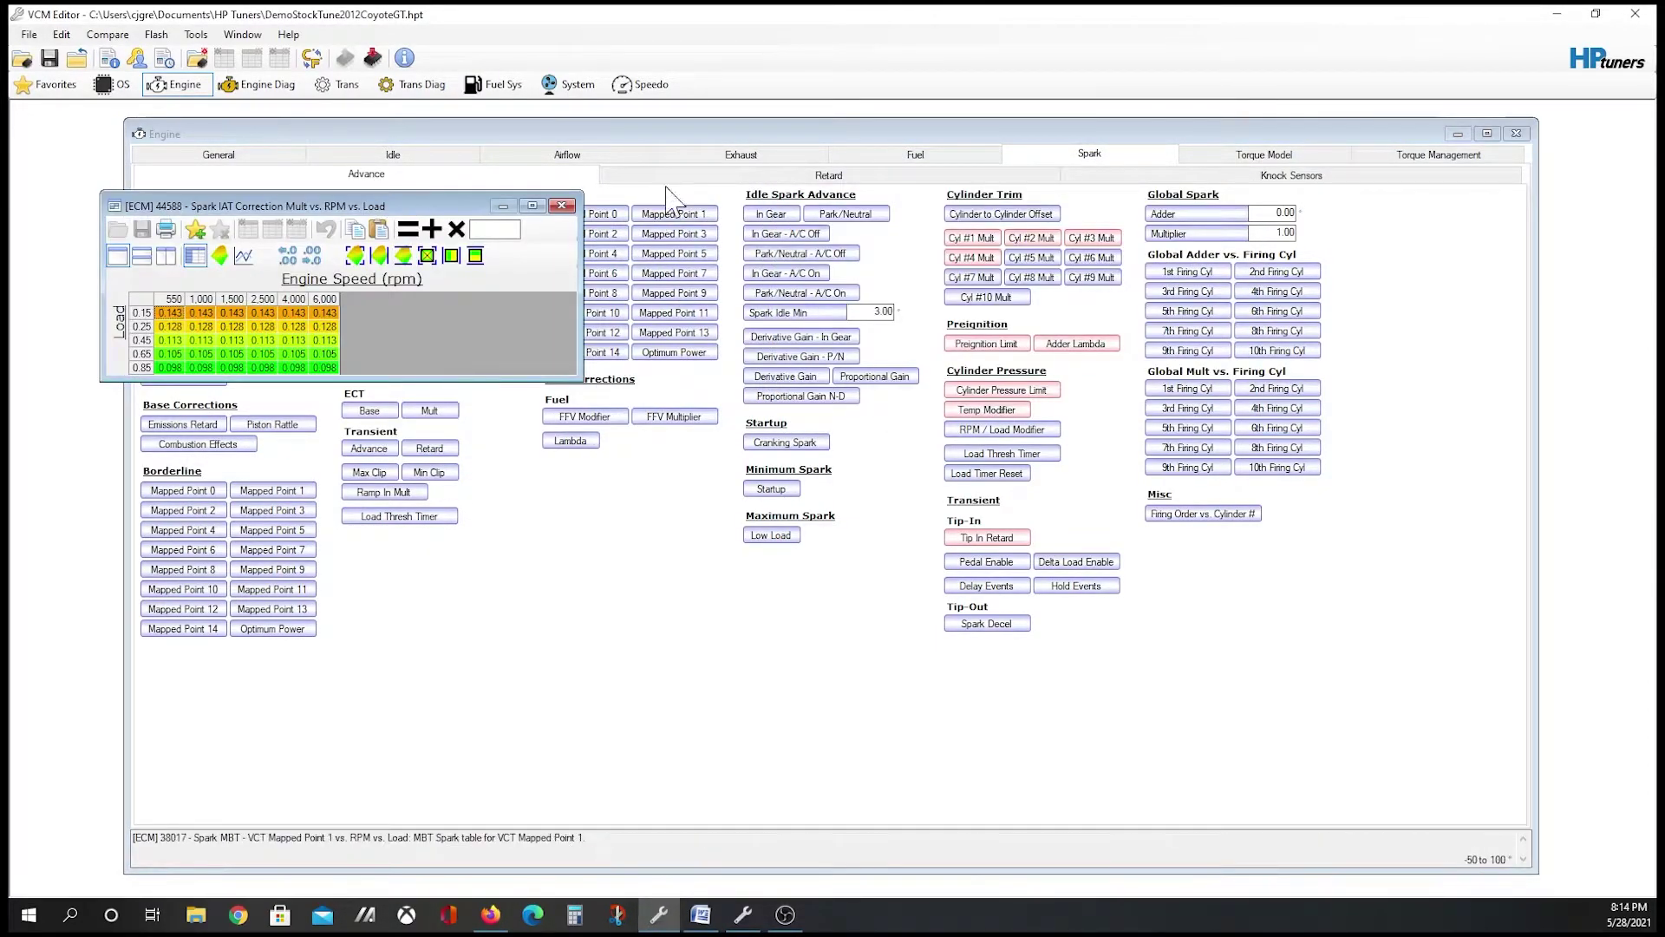
pyautogui.moveTo(433, 207); pyautogui.dragTo(1379, 393)
pyautogui.moveTo(1536, 237); pyautogui.dragTo(751, 237)
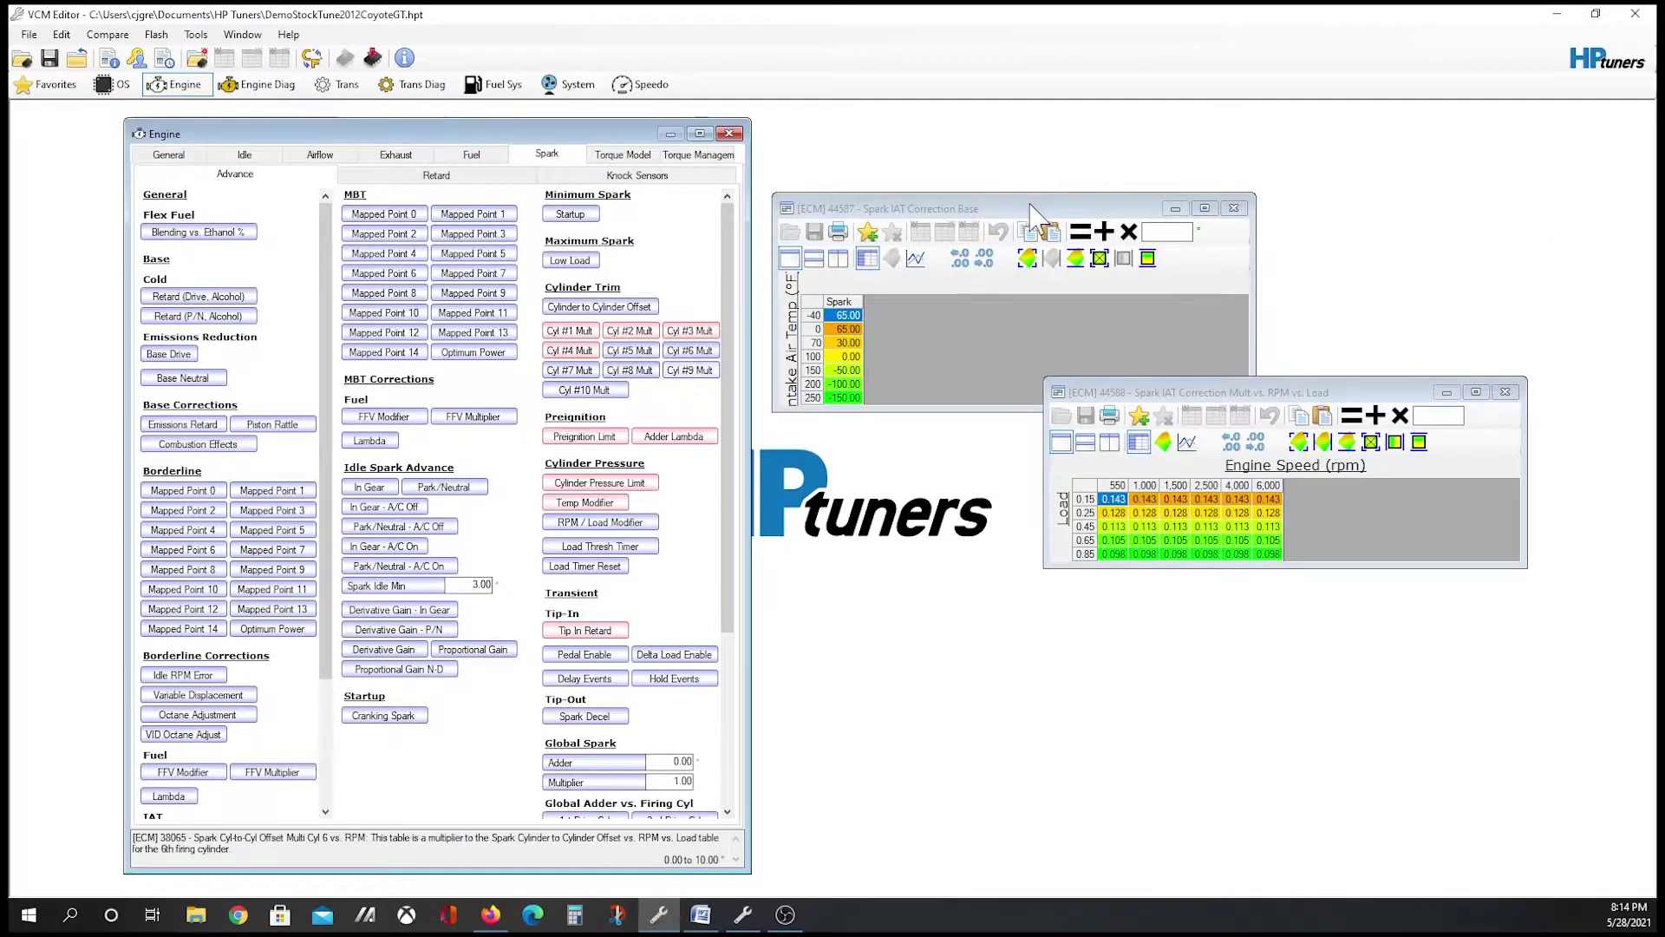
pyautogui.moveTo(1029, 203); pyautogui.dragTo(1039, 149)
pyautogui.moveTo(1284, 403); pyautogui.dragTo(1013, 396)
pyautogui.moveTo(1070, 139); pyautogui.dragTo(1099, 90)
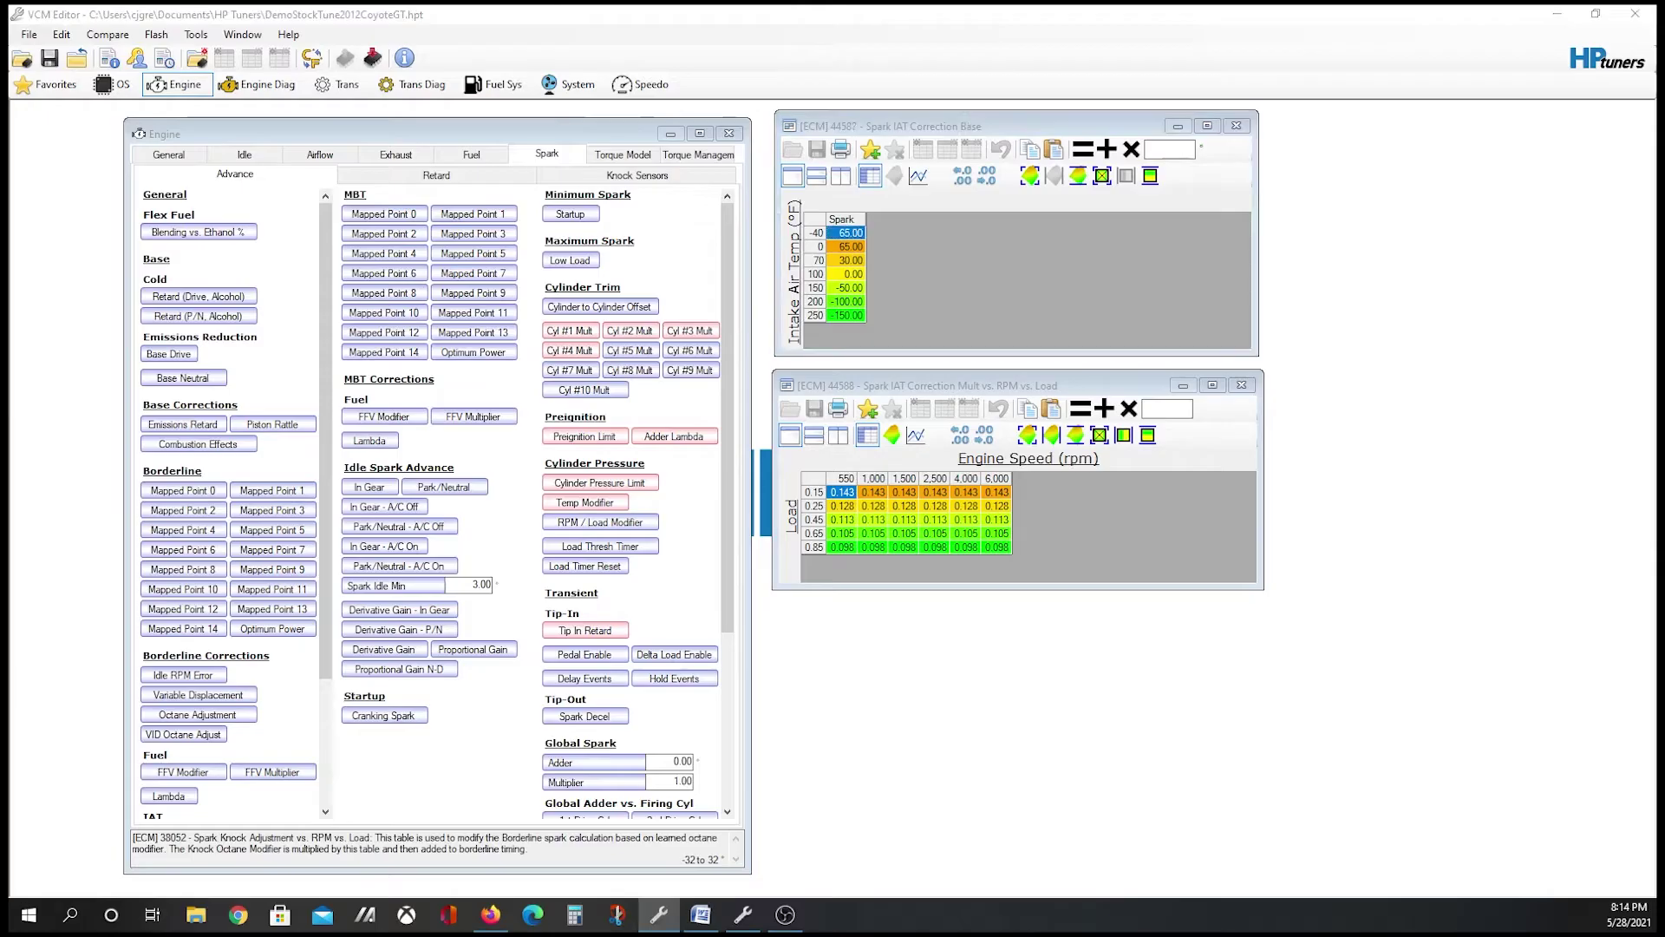
# - Switch to Calculator, place it clear of the IAT correction tables and enter 0 − 100
pyautogui.click(574, 914)
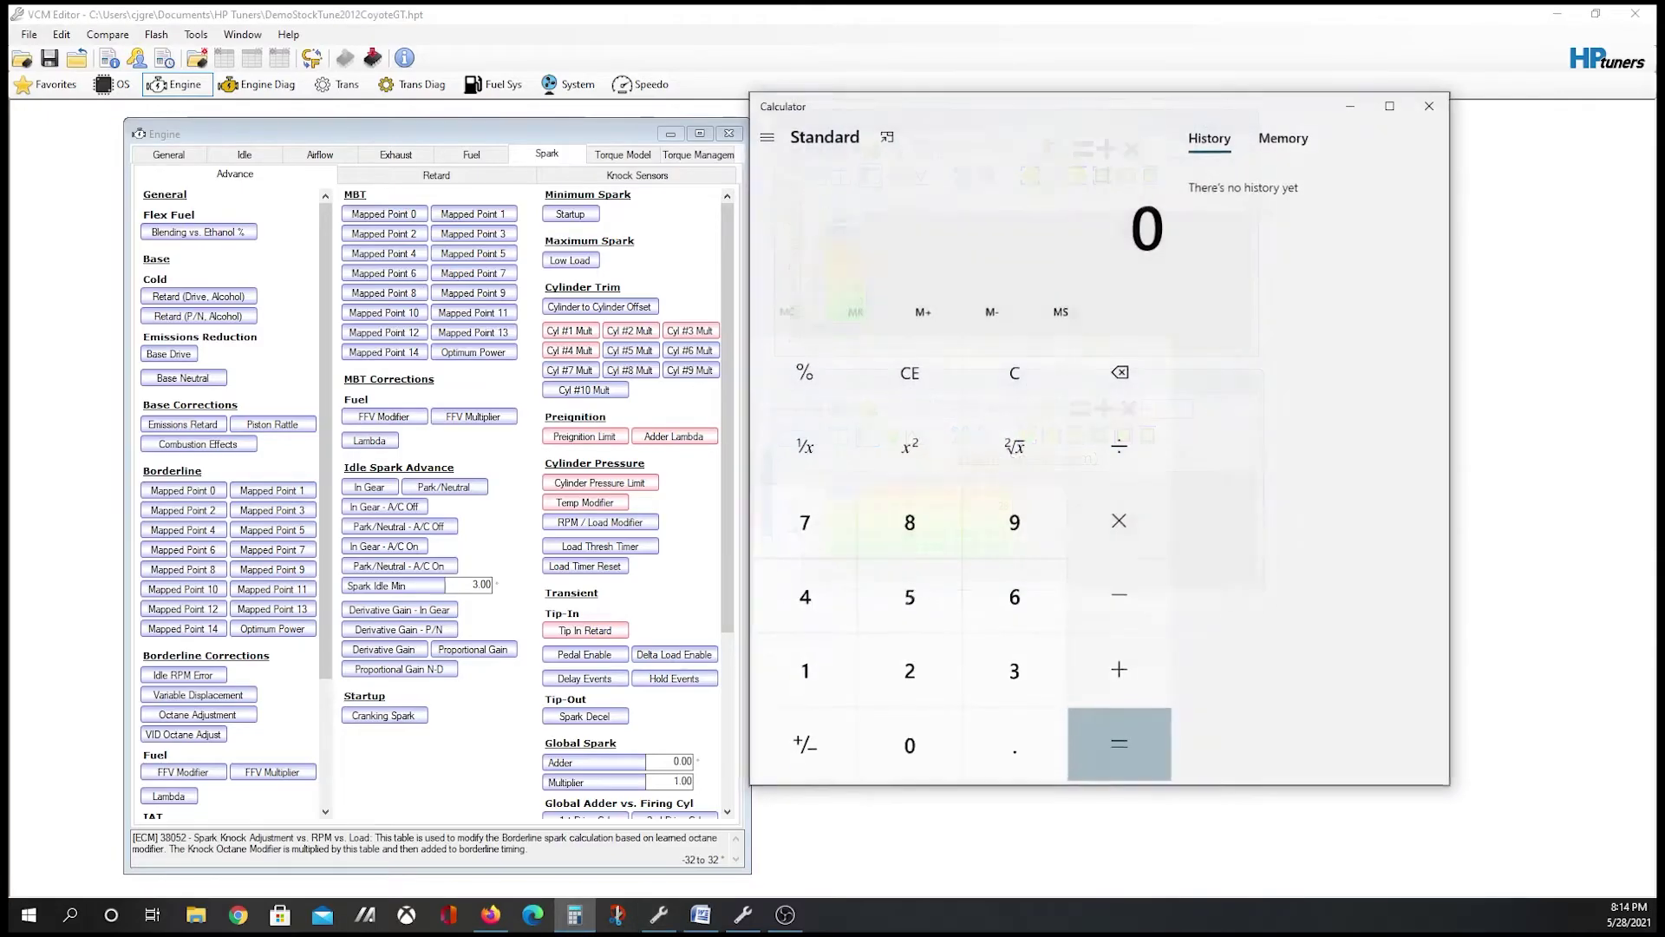
pyautogui.moveTo(897, 121); pyautogui.dragTo(178, 125)
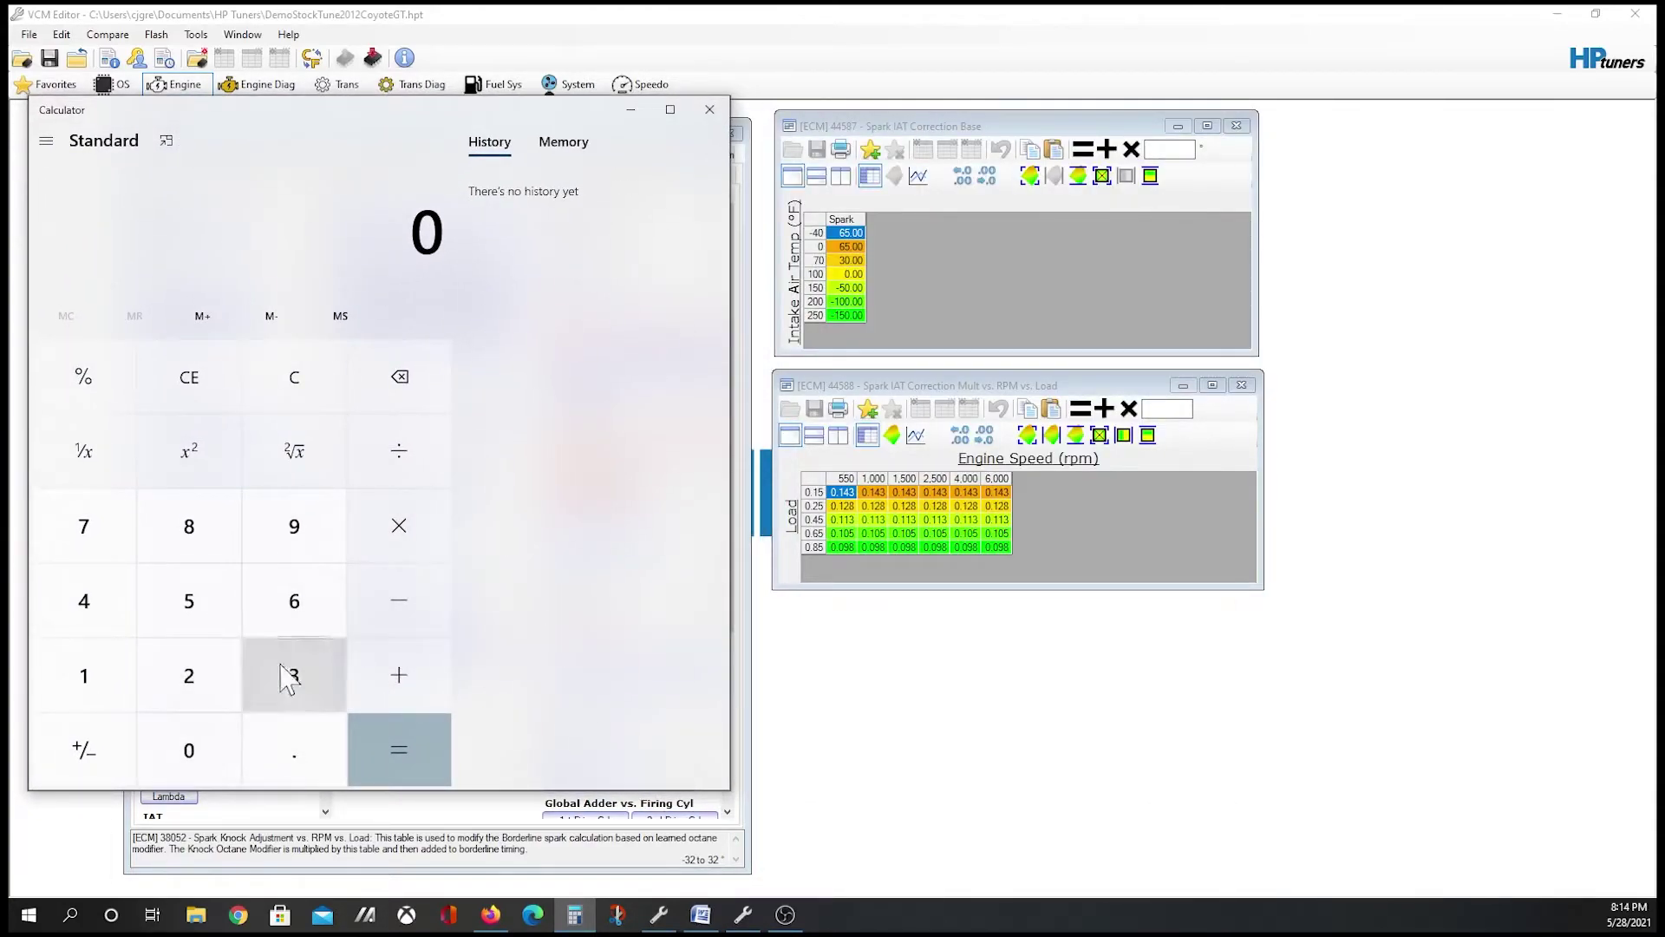
pyautogui.click(382, 606)
pyautogui.click(71, 703)
pyautogui.click(184, 748)
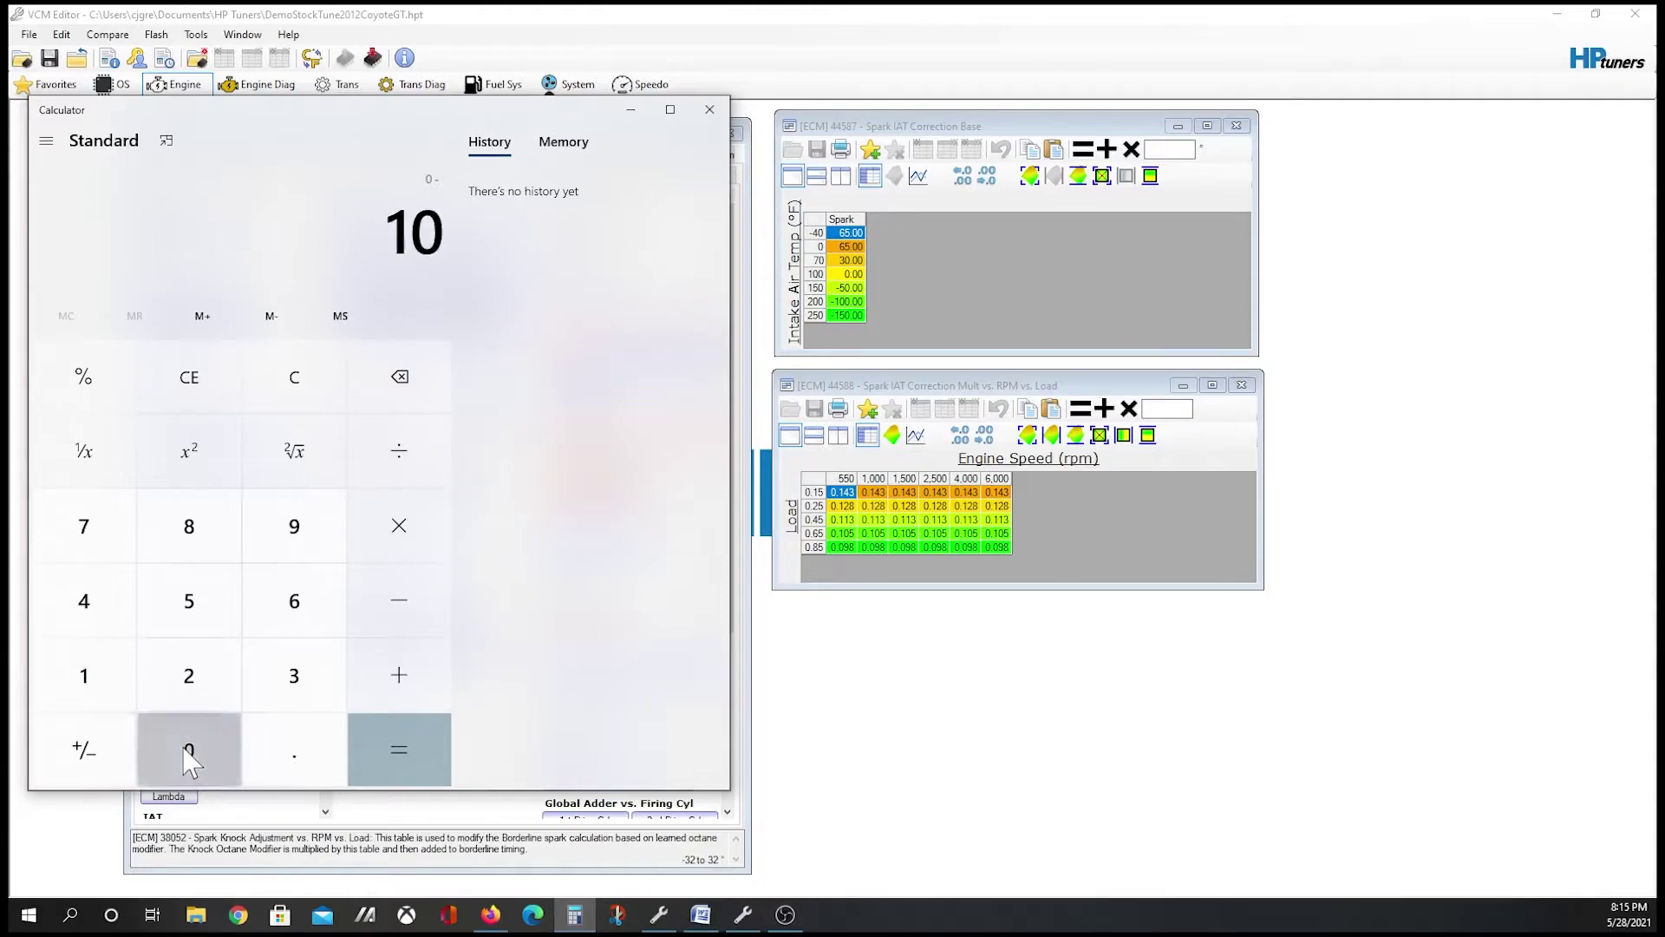
pyautogui.click(184, 748)
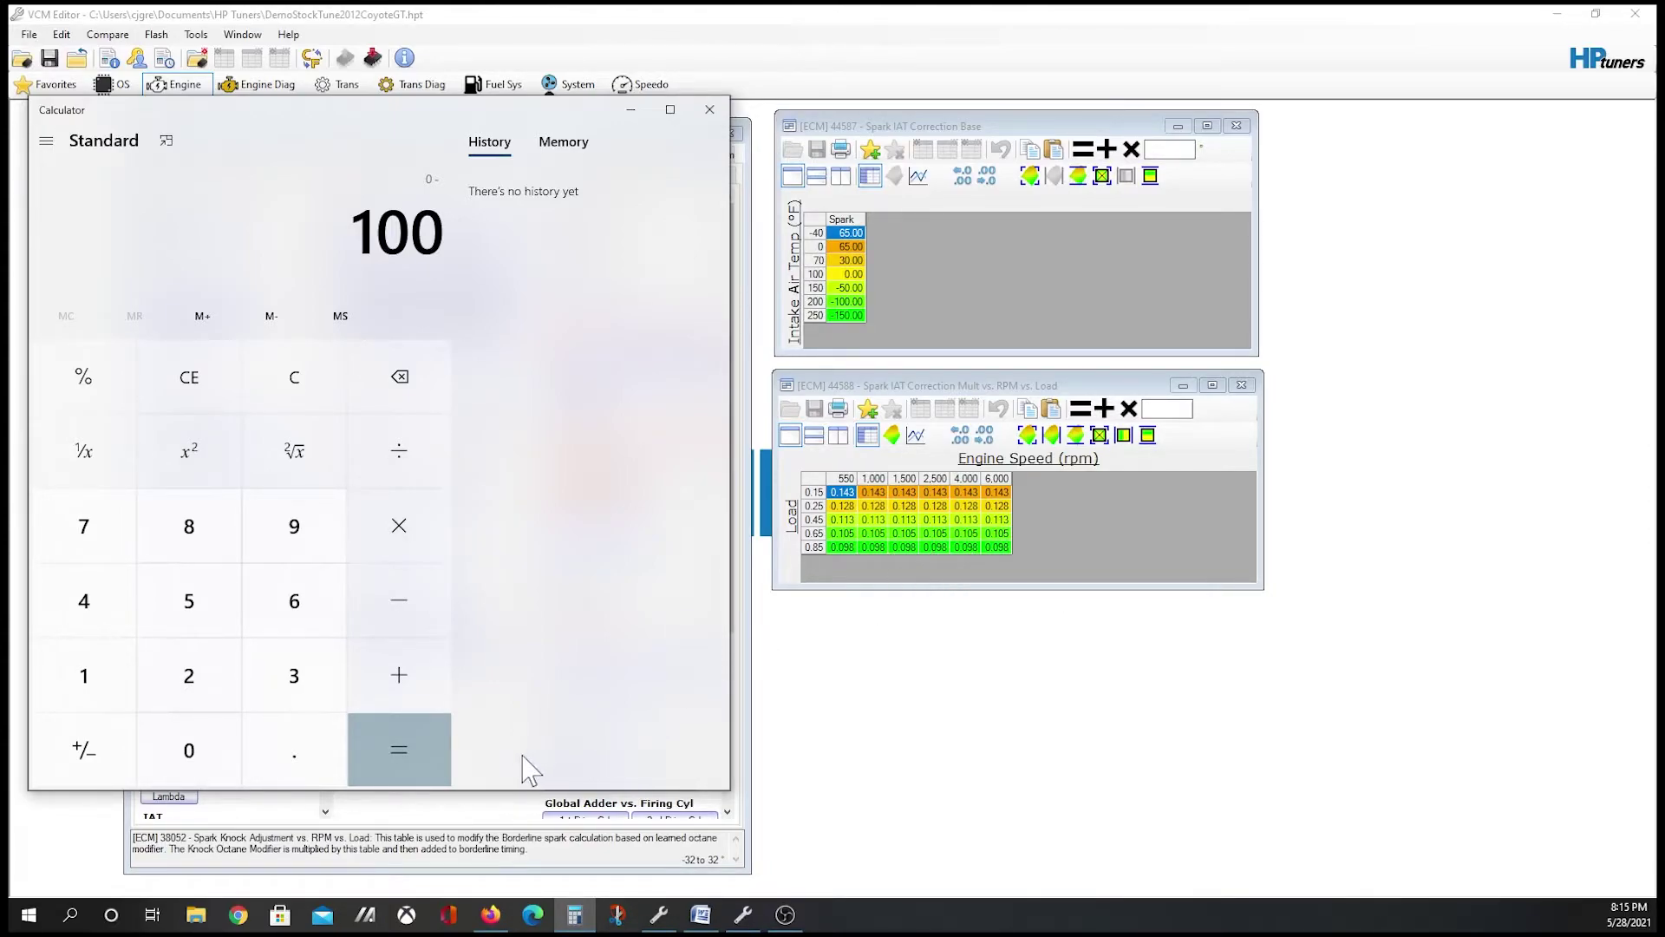
pyautogui.click(312, 741)
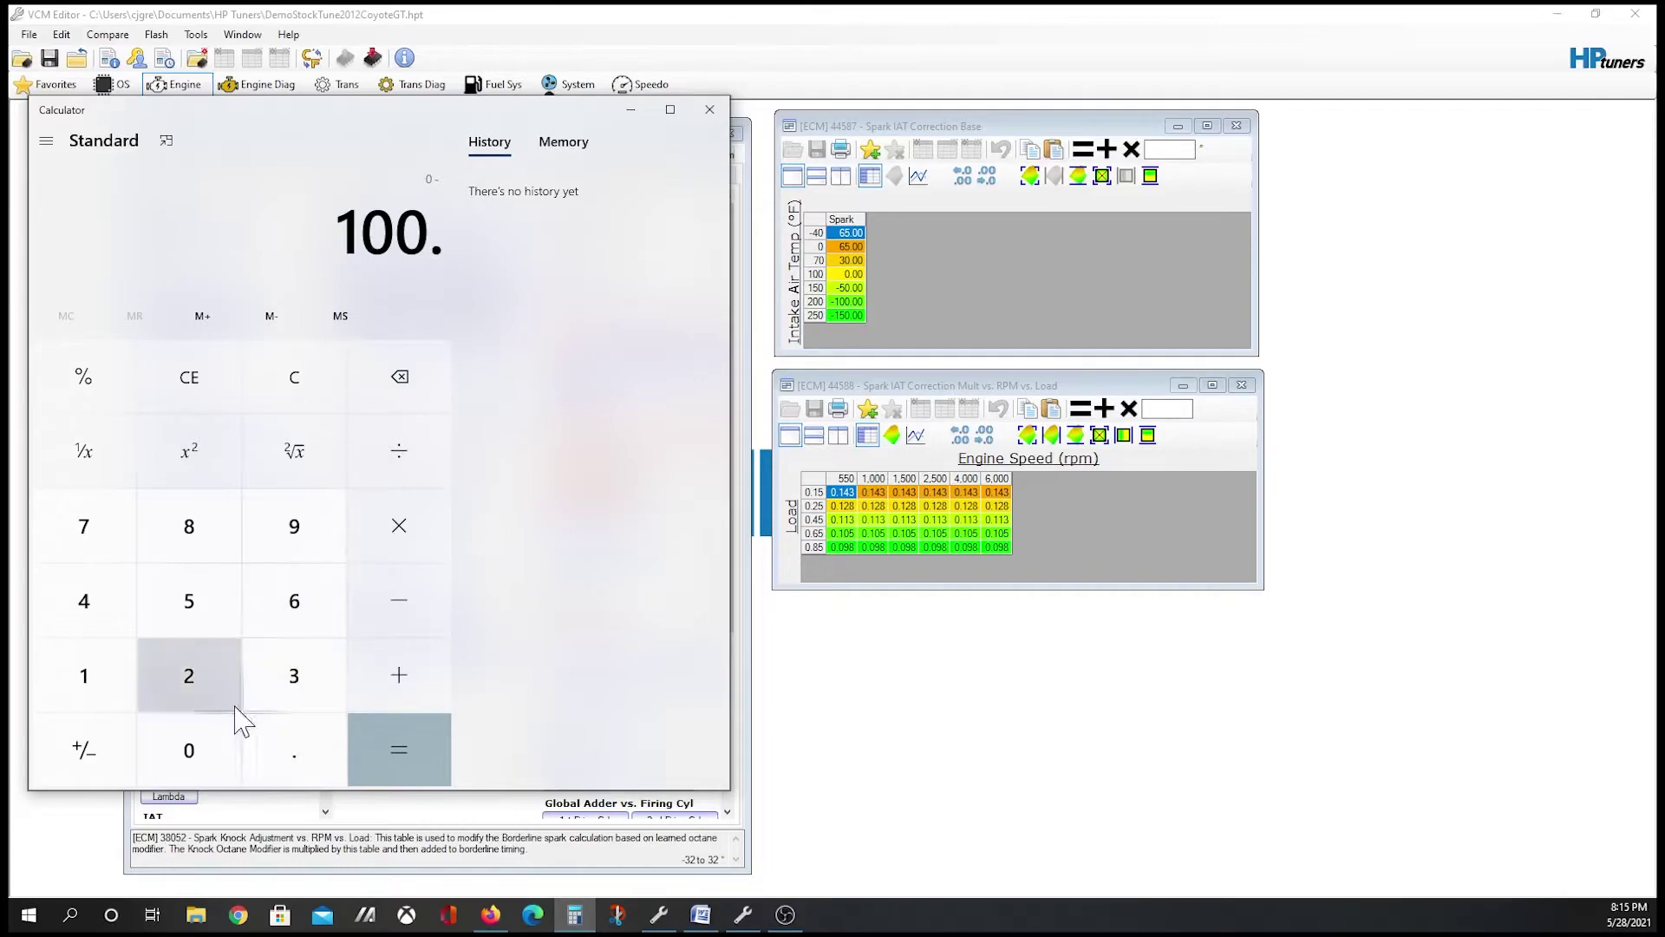
pyautogui.click(291, 533)
pyautogui.click(212, 536)
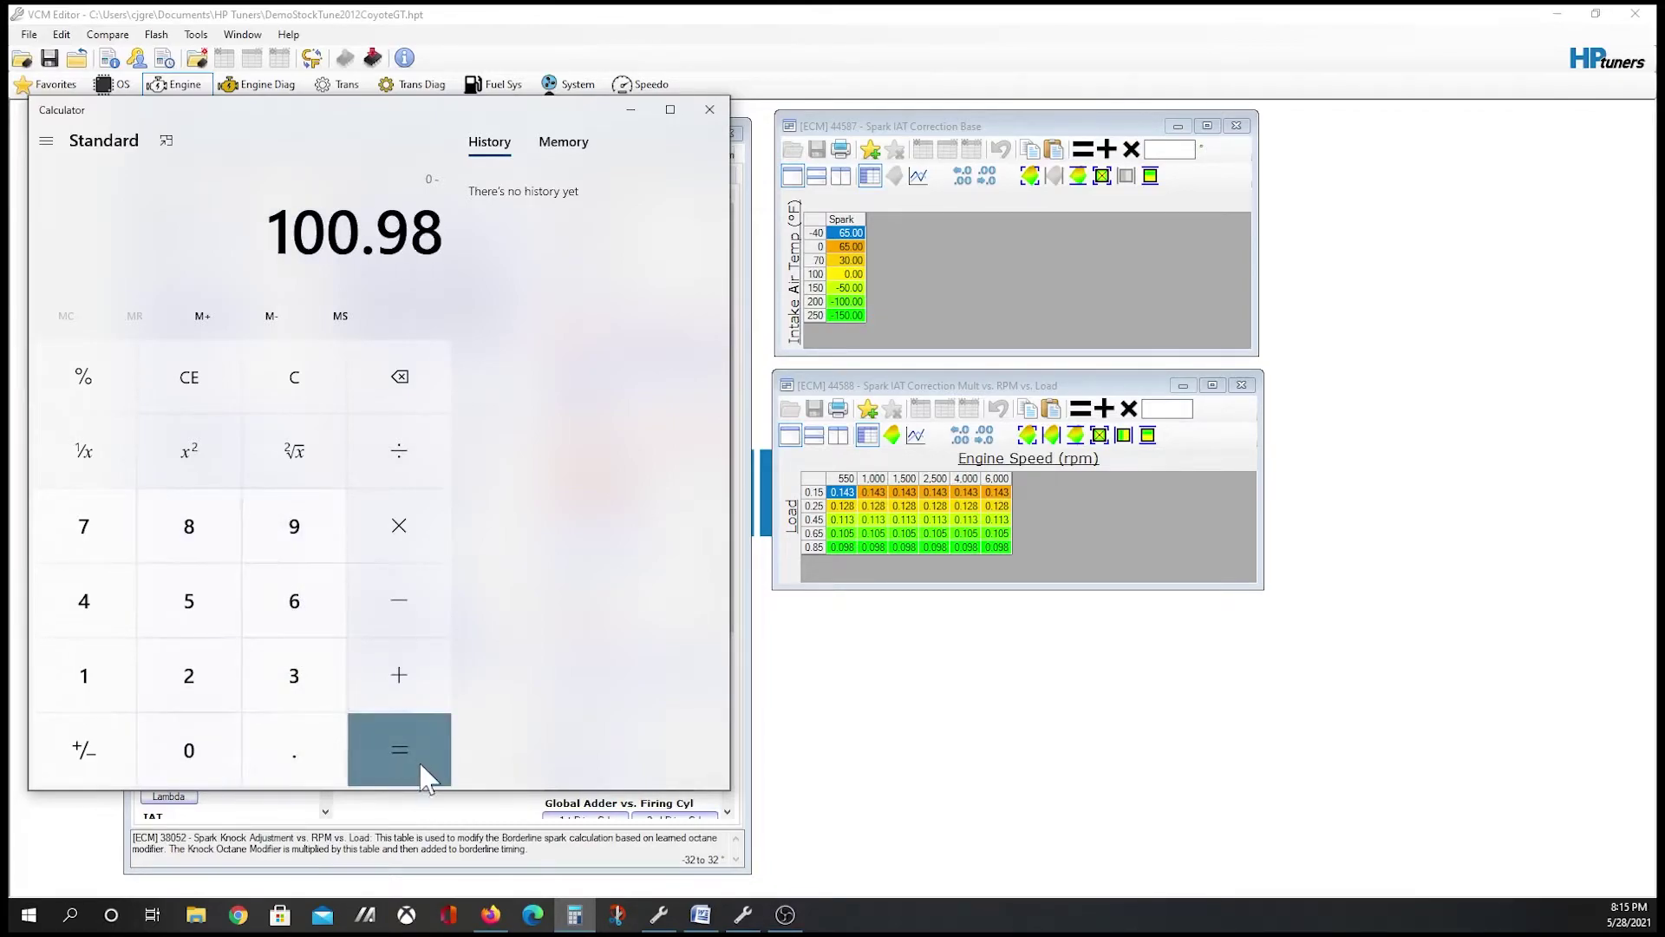
pyautogui.doubleClick(385, 406)
pyautogui.click(384, 406)
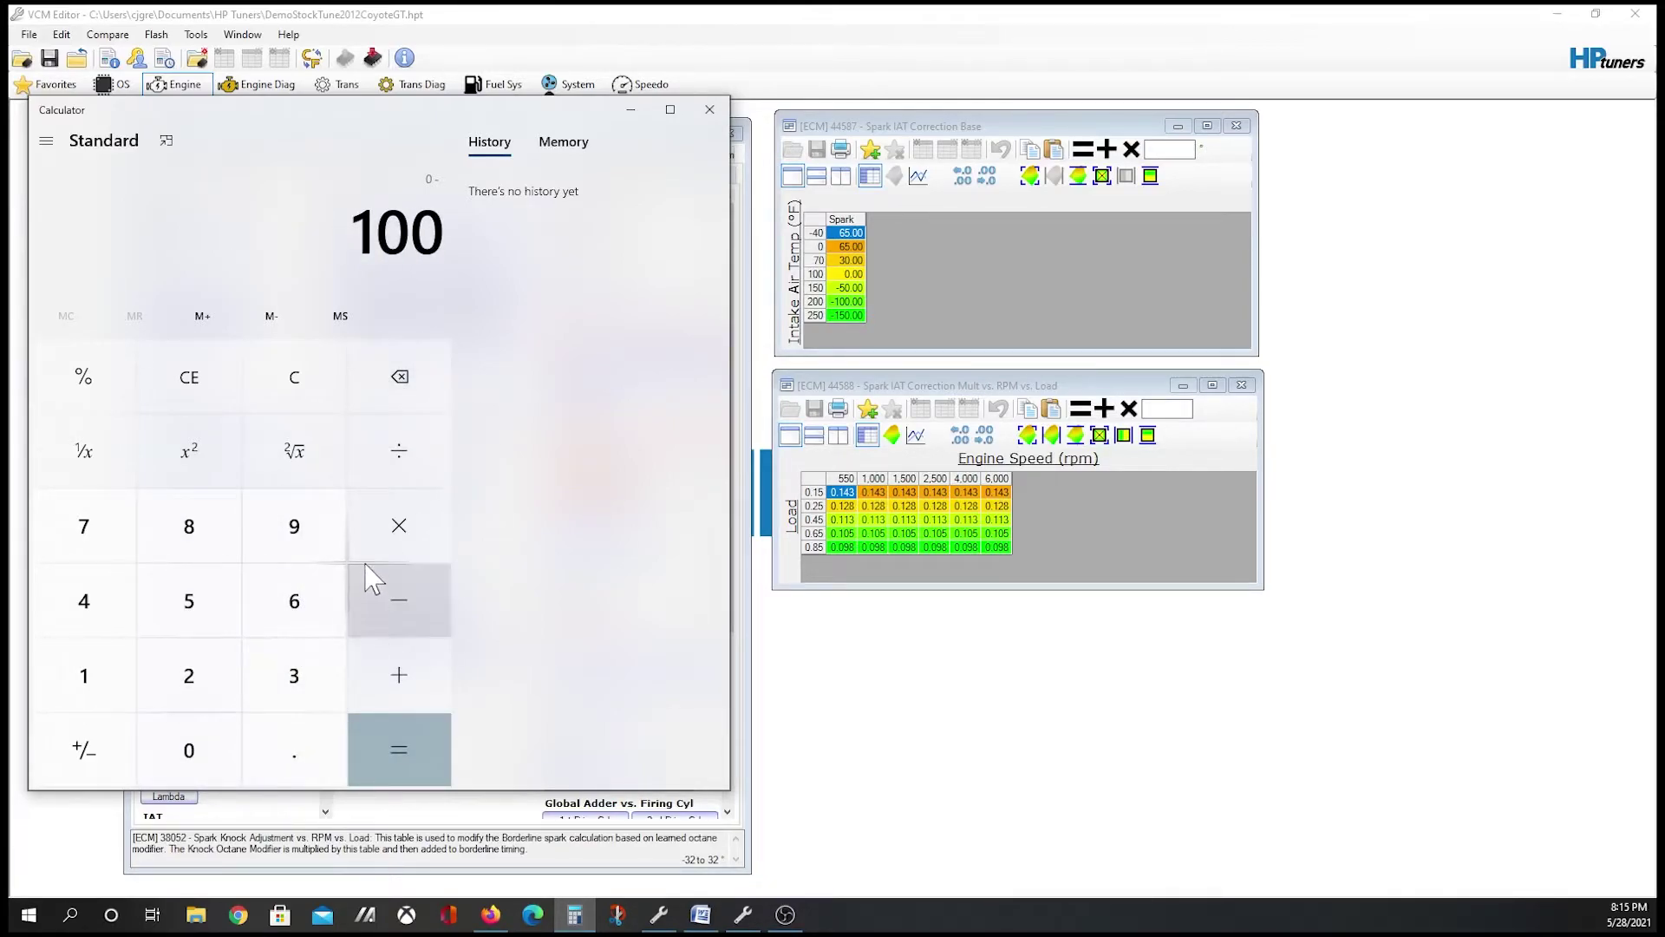
# - Multiply the −100 result by 0.098 and close Calculator
pyautogui.click(390, 531)
pyautogui.click(293, 752)
pyautogui.click(217, 756)
pyautogui.click(308, 529)
pyautogui.click(202, 539)
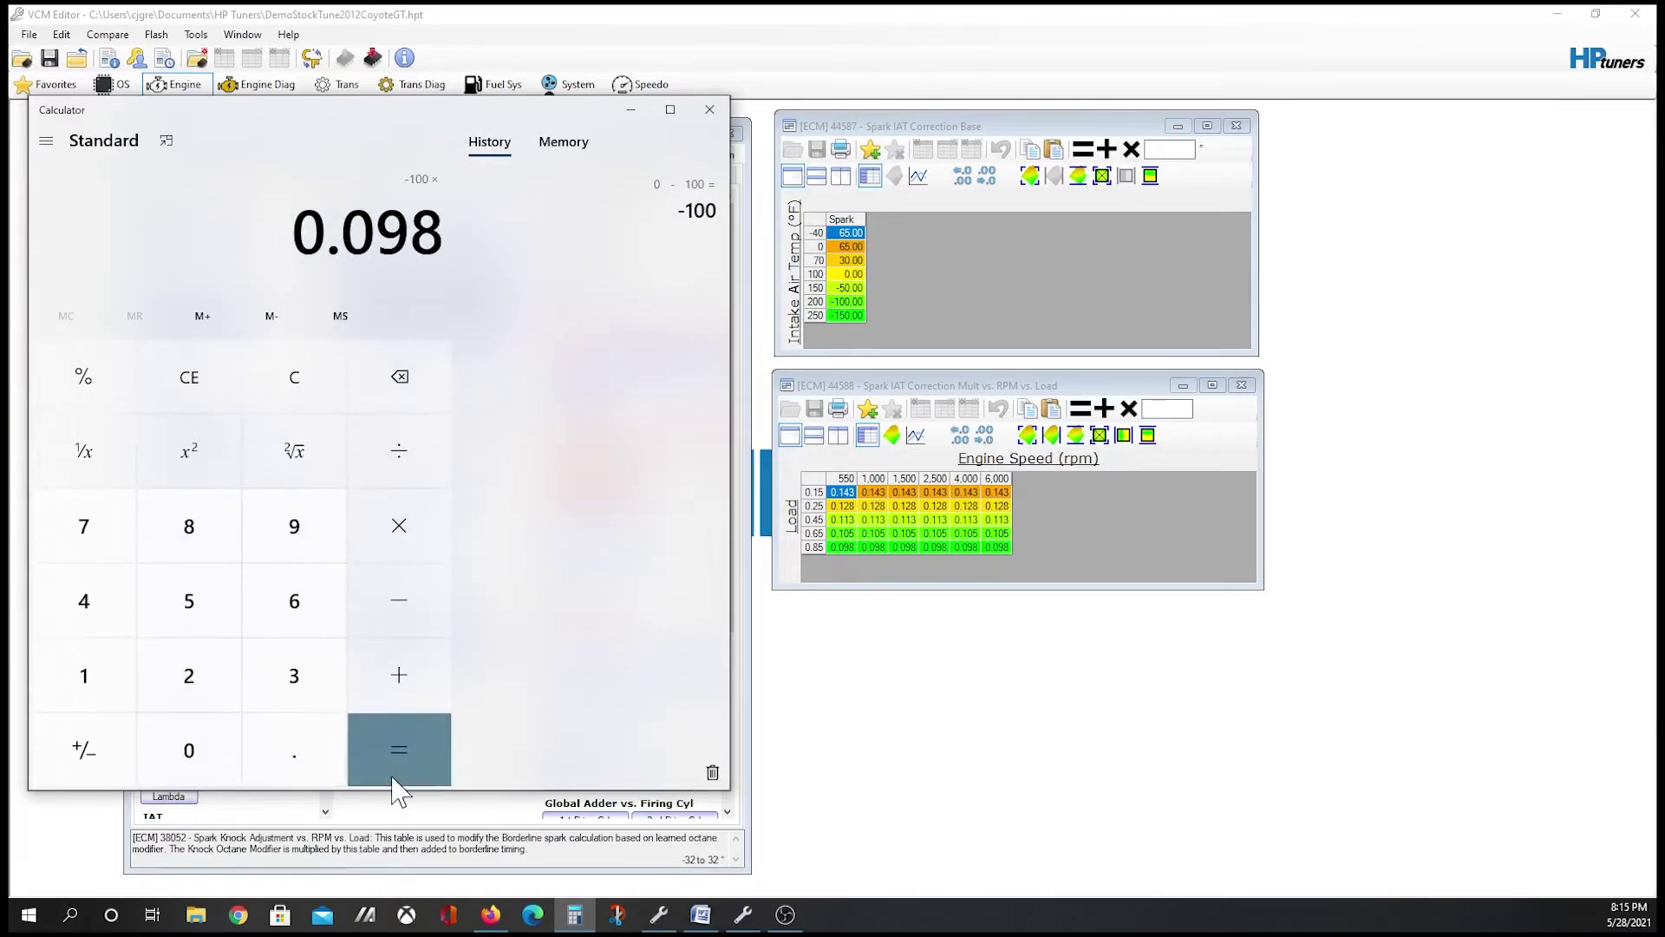
pyautogui.click(407, 744)
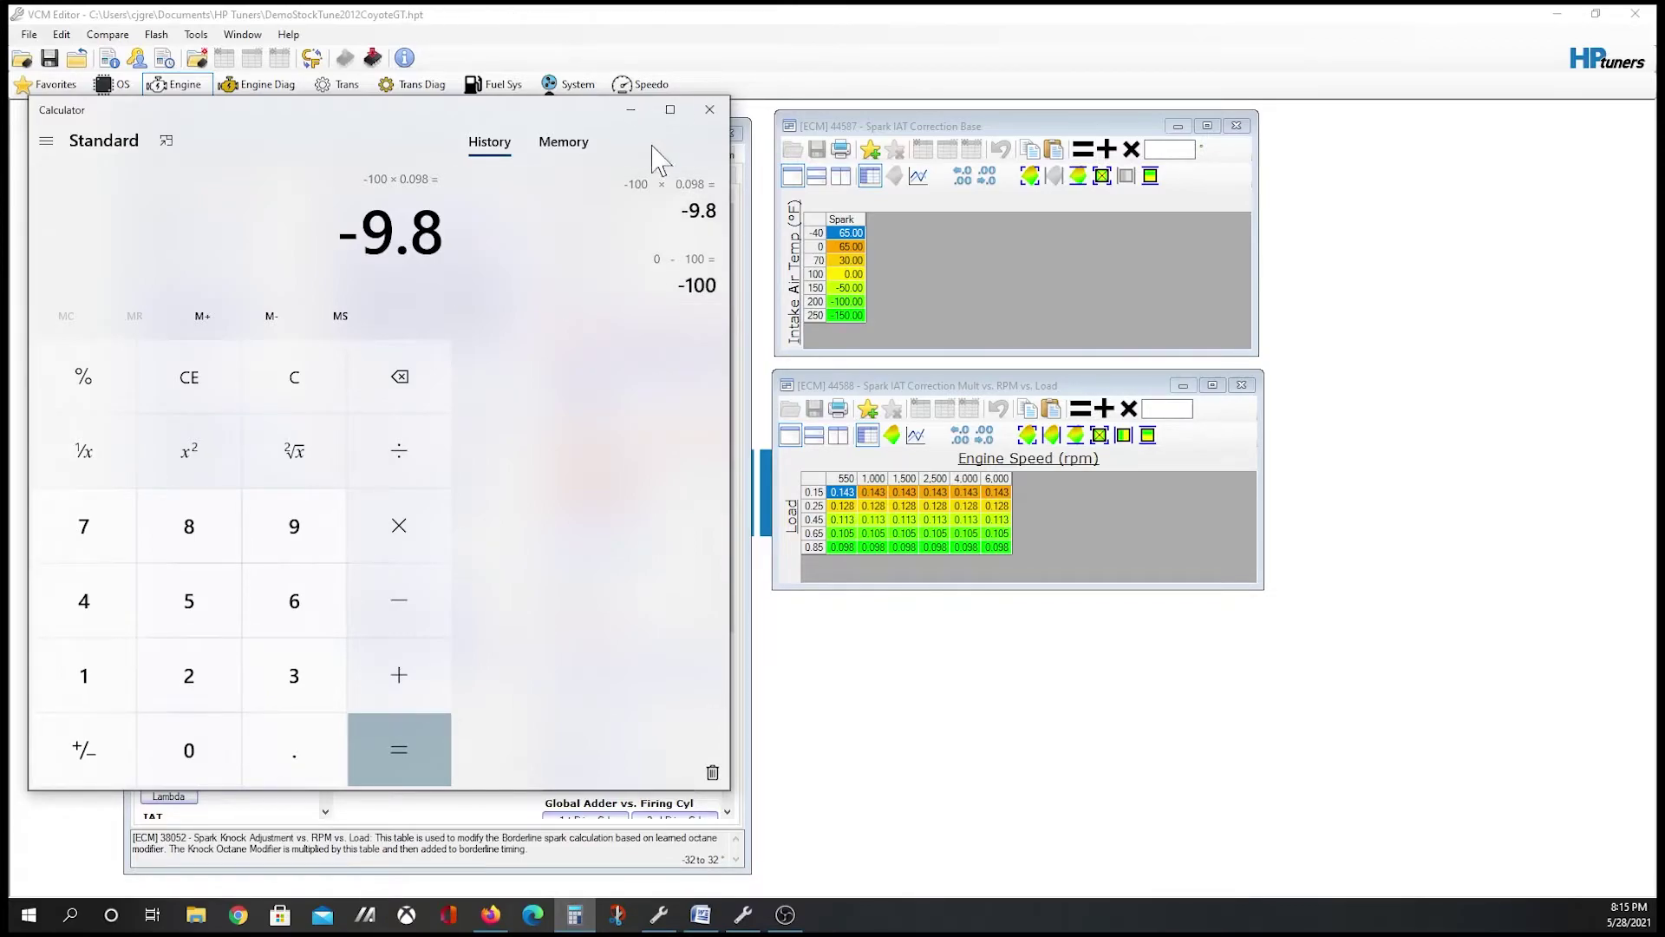
pyautogui.click(710, 110)
# - Open the Intake Air Temp axis of the Spark IAT Correction Base table and change the 150 °F breakpoint to 130
pyautogui.click(792, 290)
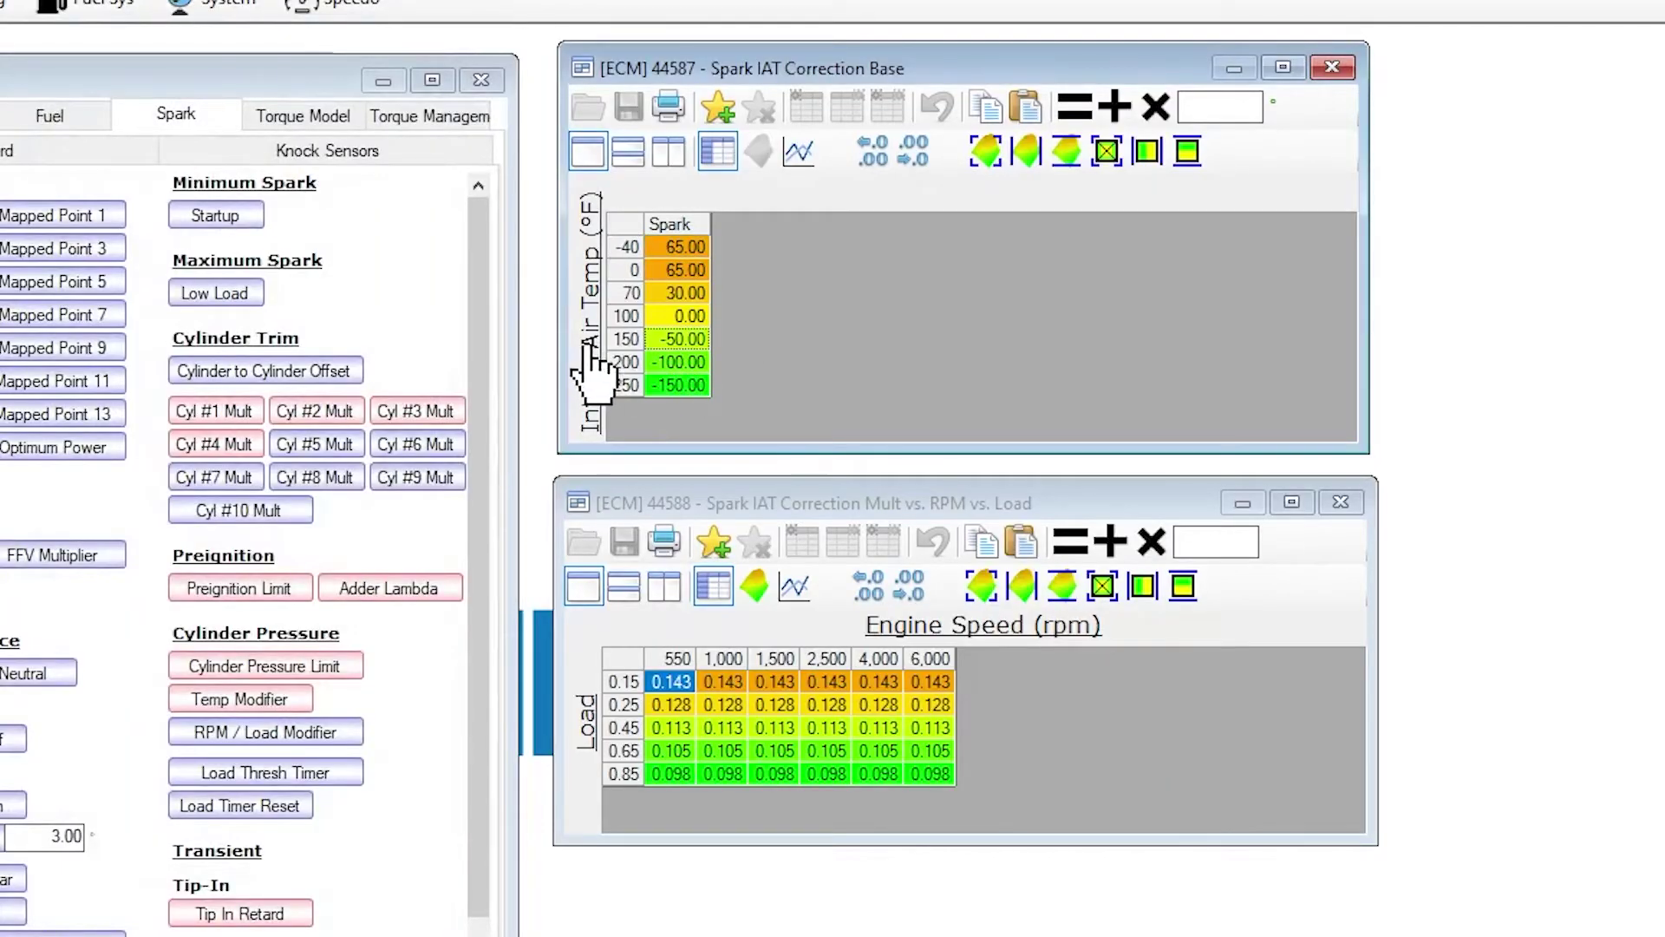
pyautogui.click(588, 343)
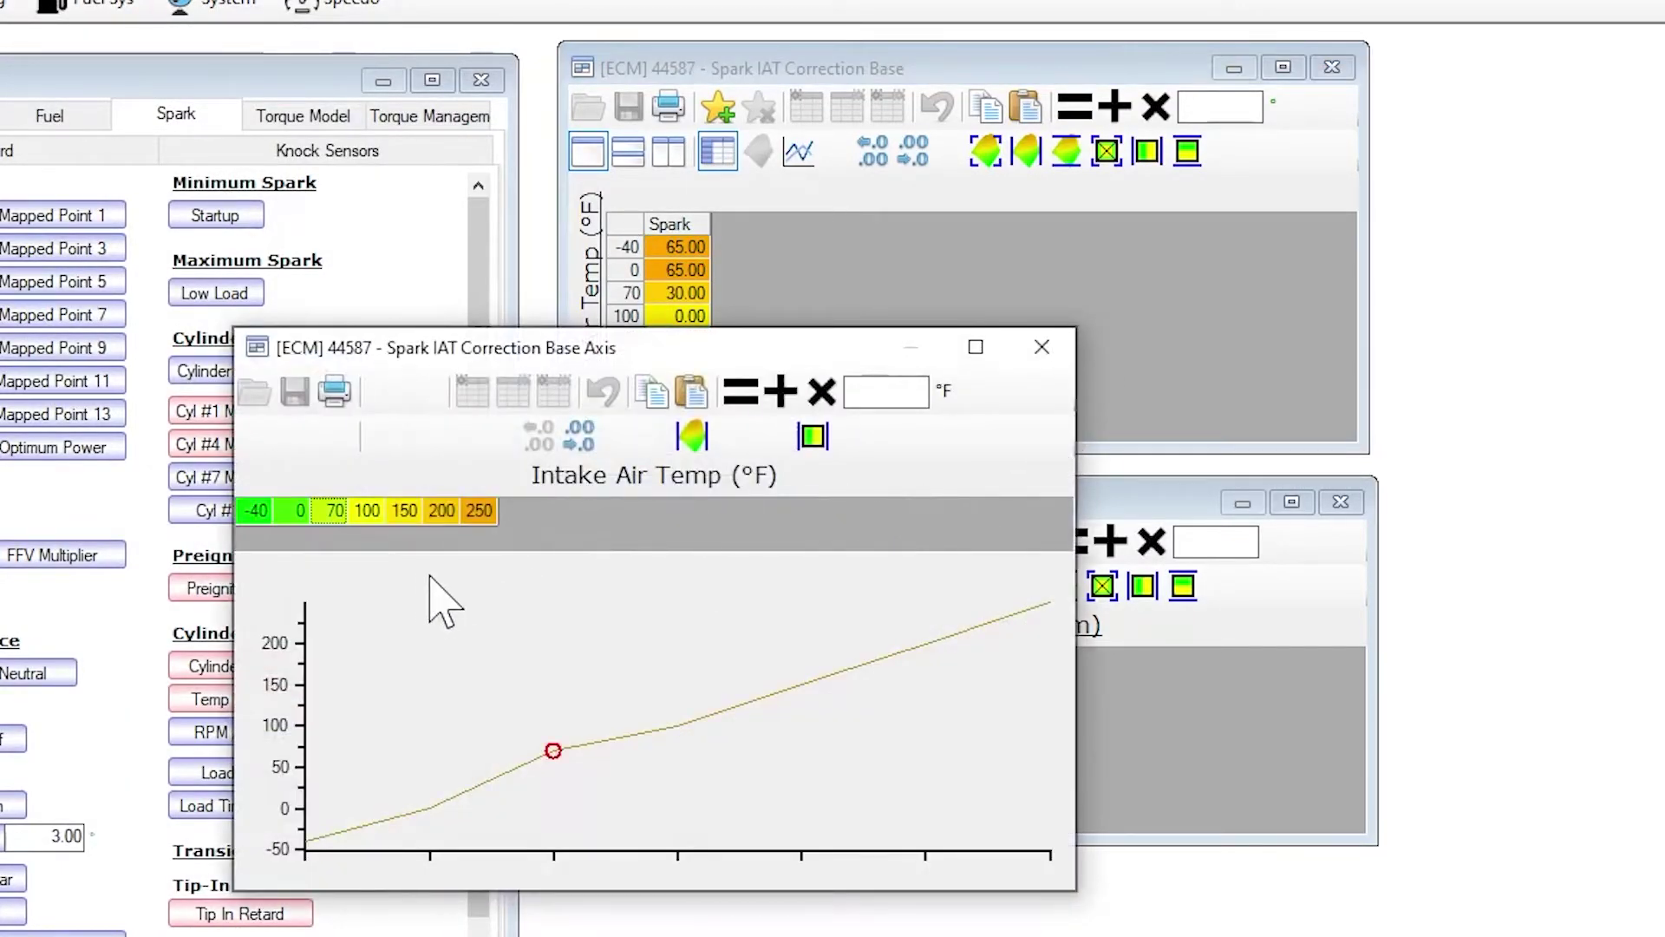
pyautogui.click(405, 514)
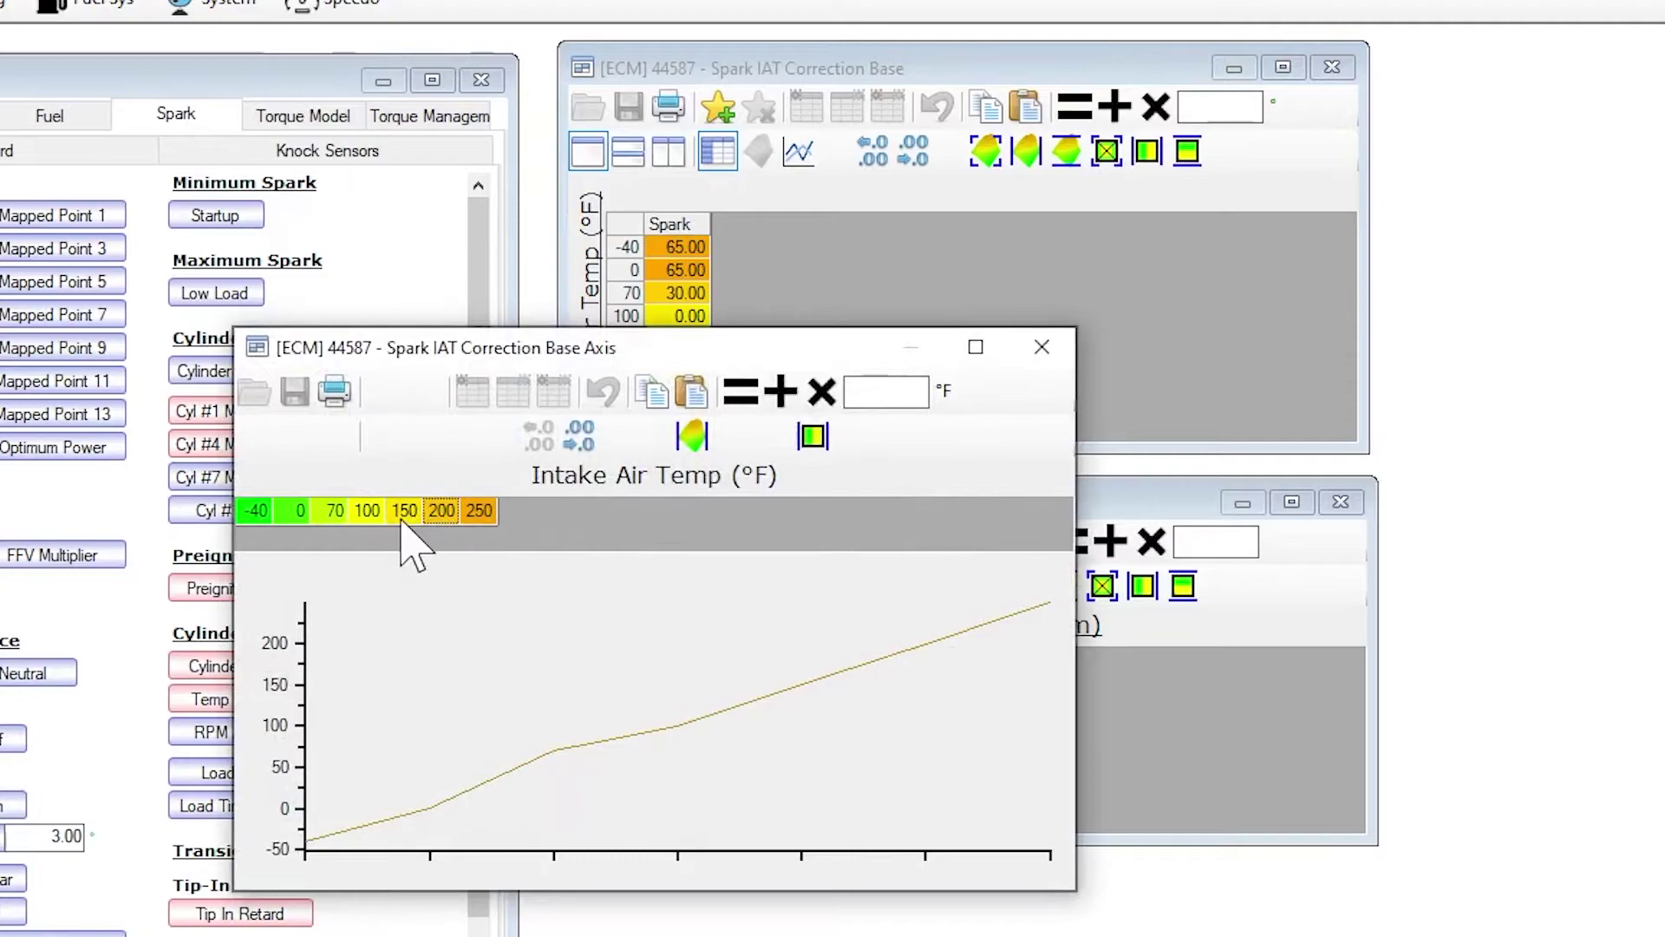
pyautogui.doubleClick(403, 512)
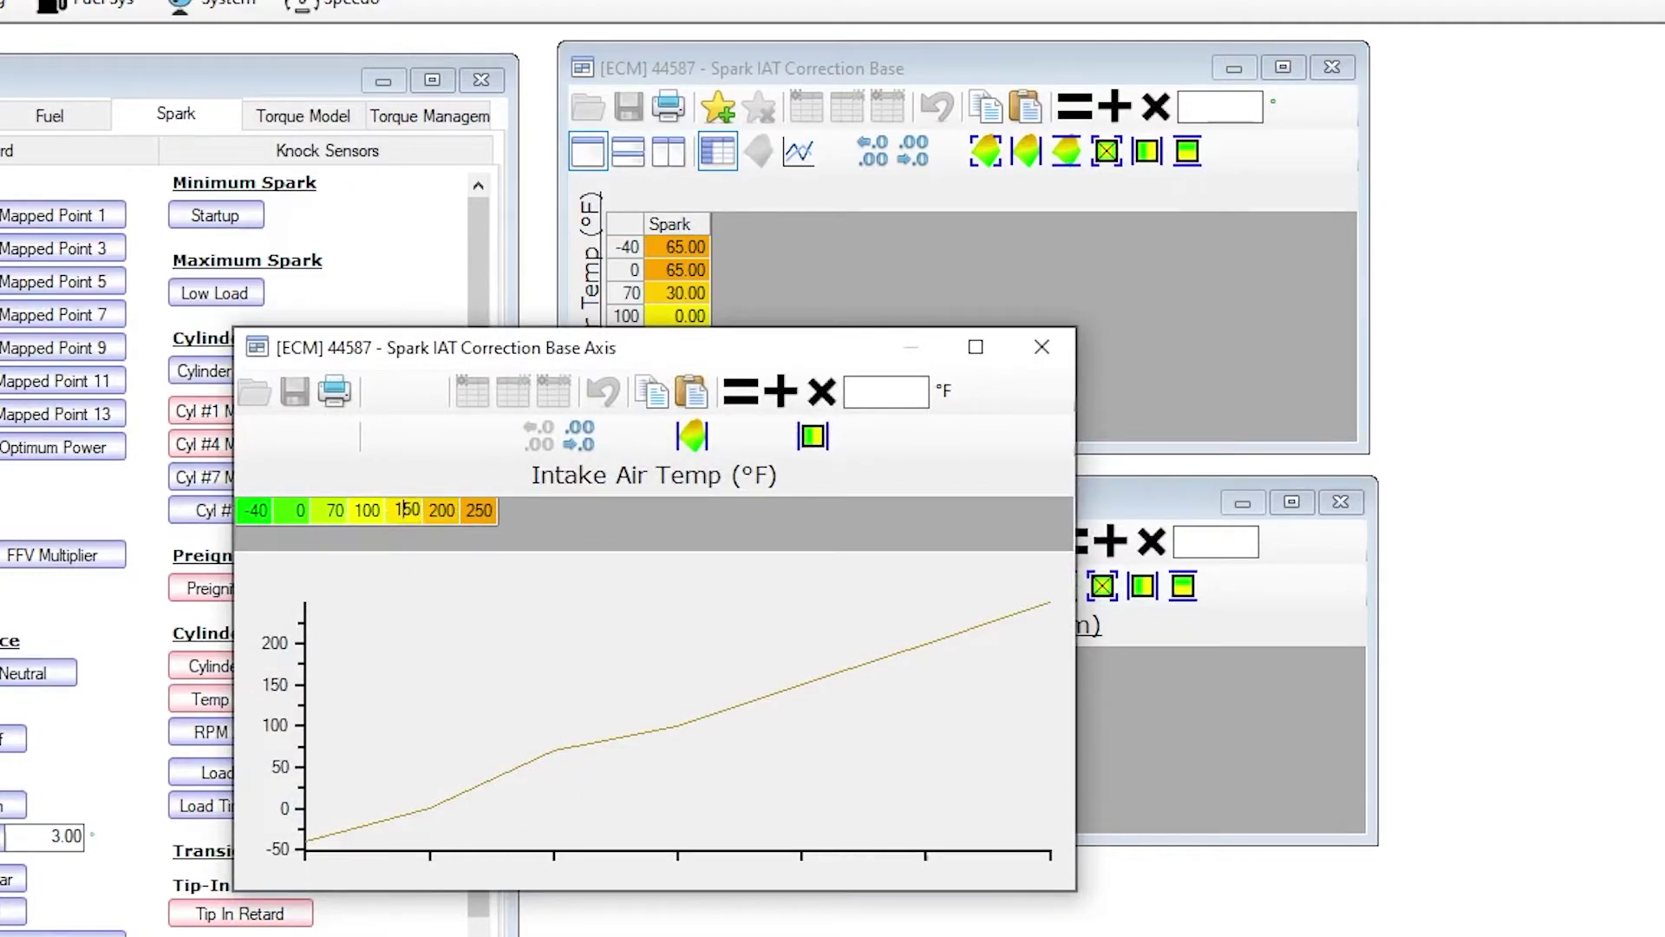
pyautogui.write('130')
# - Set the last two Intake Air Temp axis breakpoints to 150 and 200 °F and close the axis window
pyautogui.click(443, 511)
pyautogui.doubleClick(442, 512)
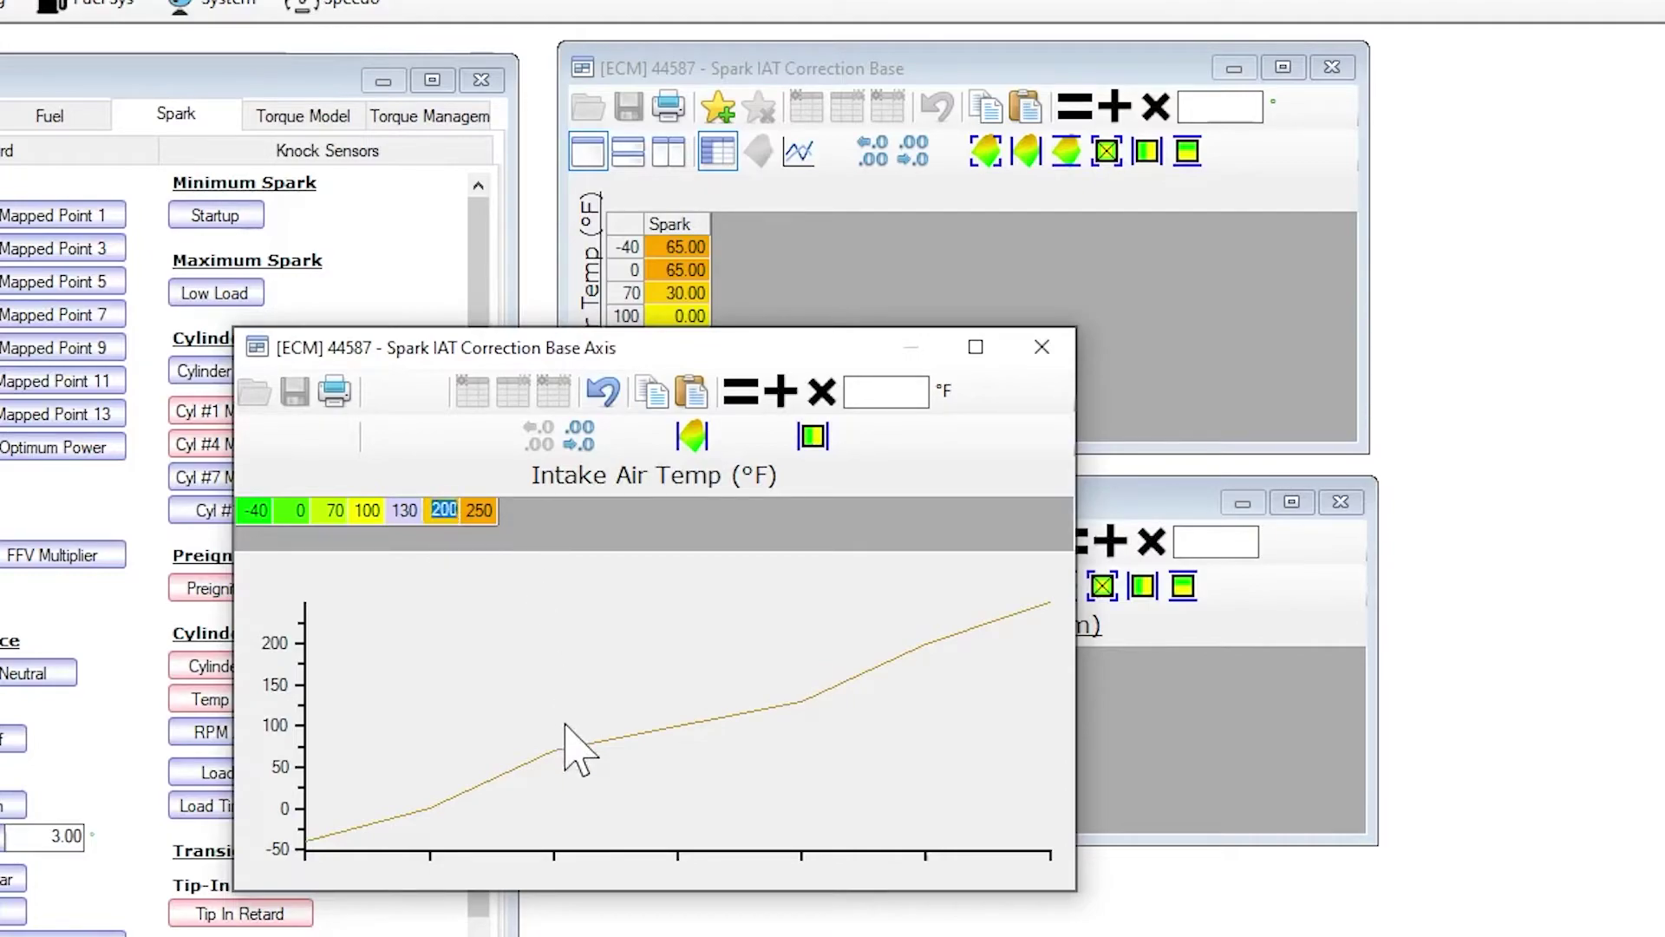
pyautogui.write('150')
pyautogui.press('Return')
pyautogui.doubleClick(480, 510)
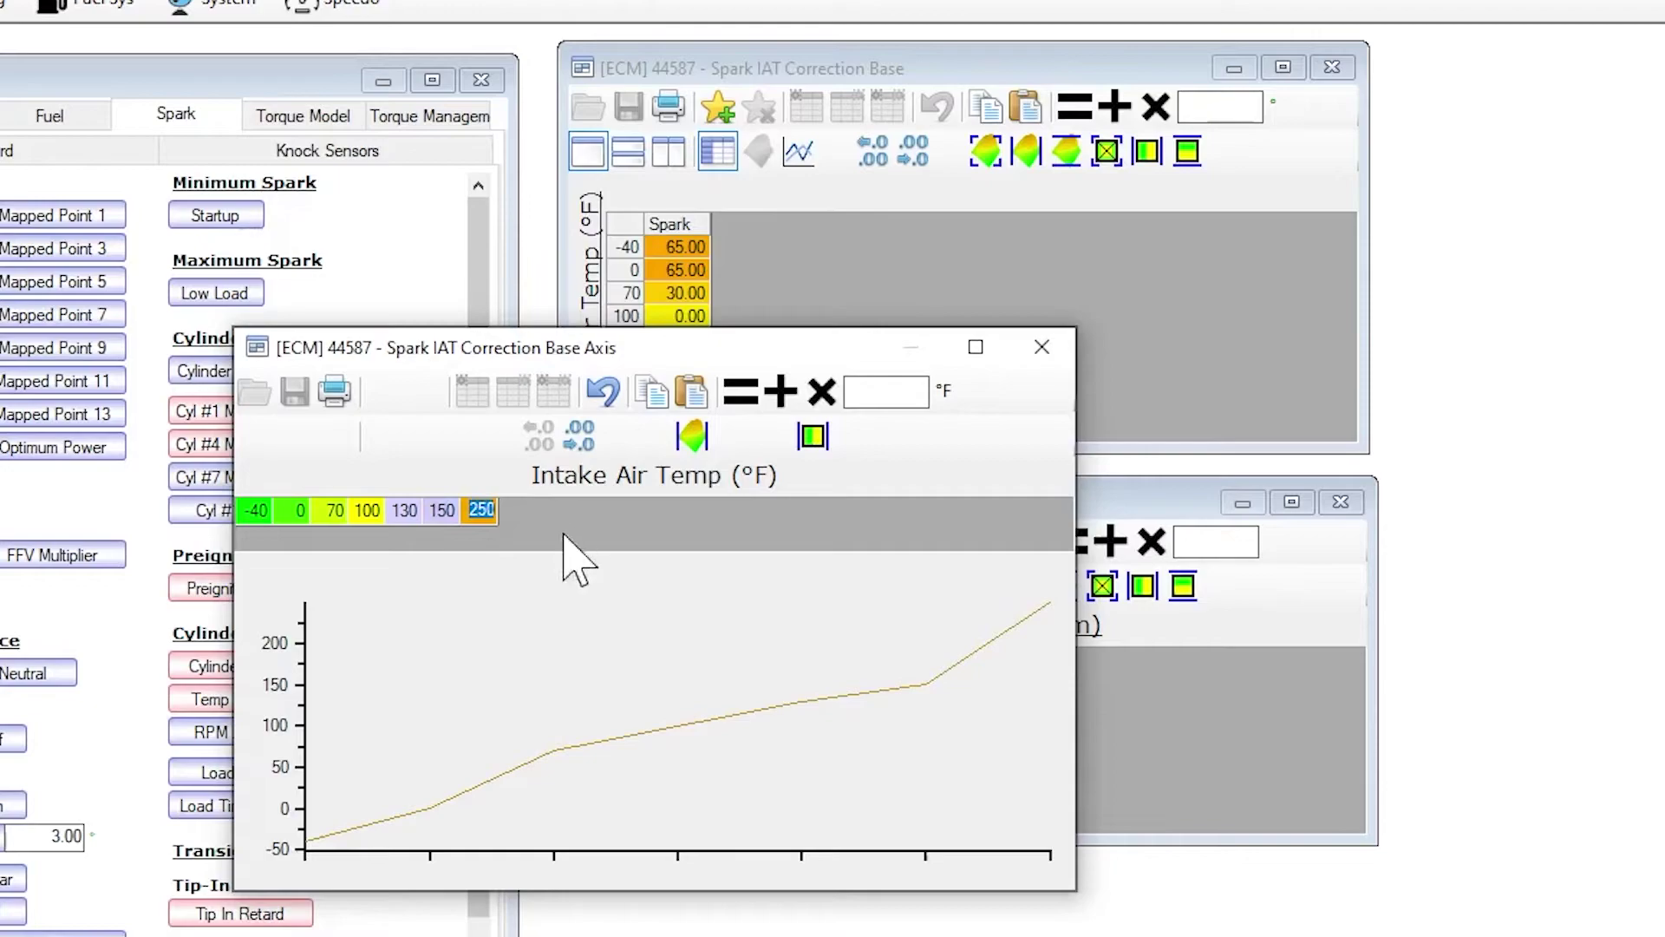
pyautogui.write('200')
pyautogui.press('Return')
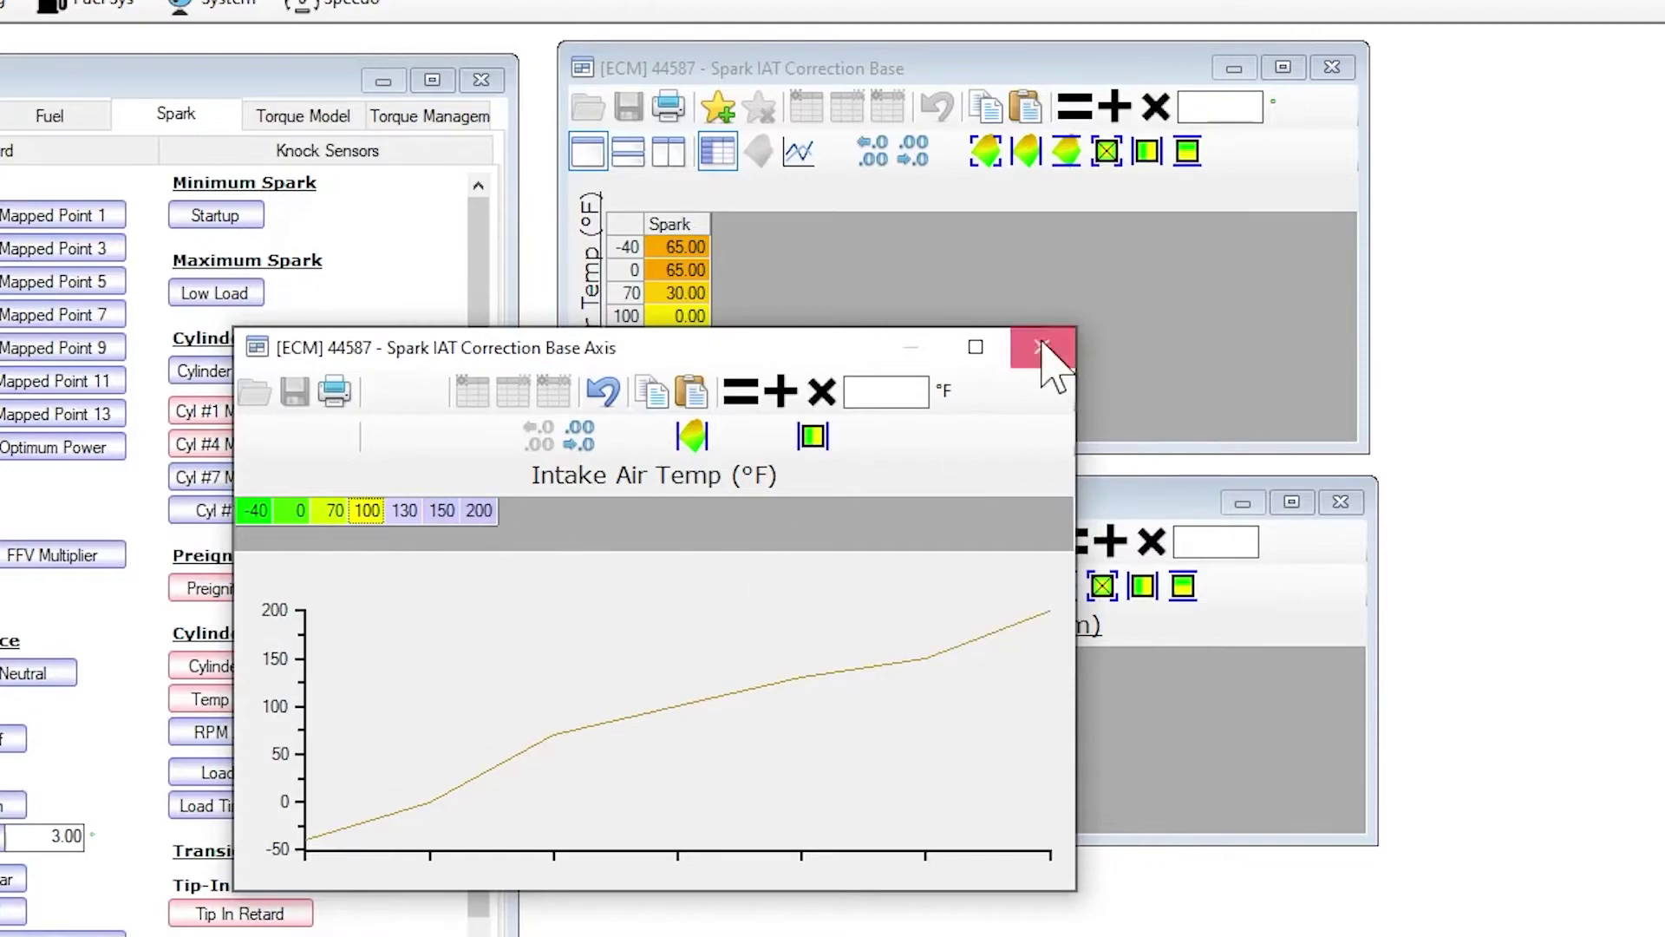
pyautogui.click(1043, 348)
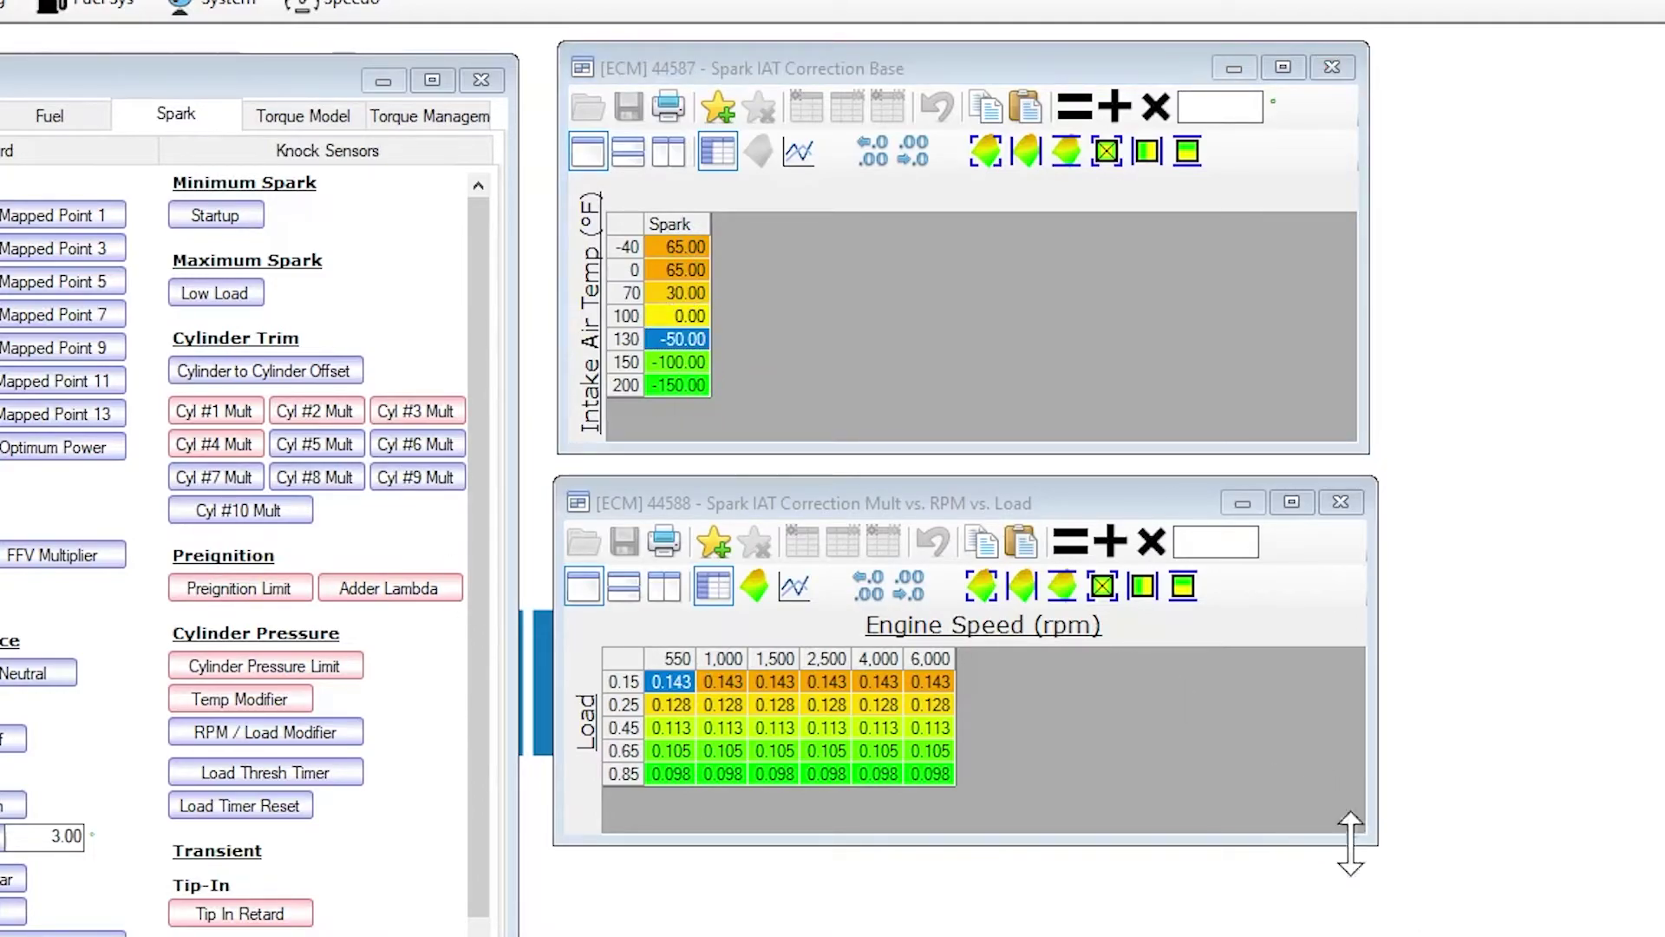
# - Set the Spark IAT Correction Base to 0 for the 70, 100 and 130 °F rows
pyautogui.click(683, 247)
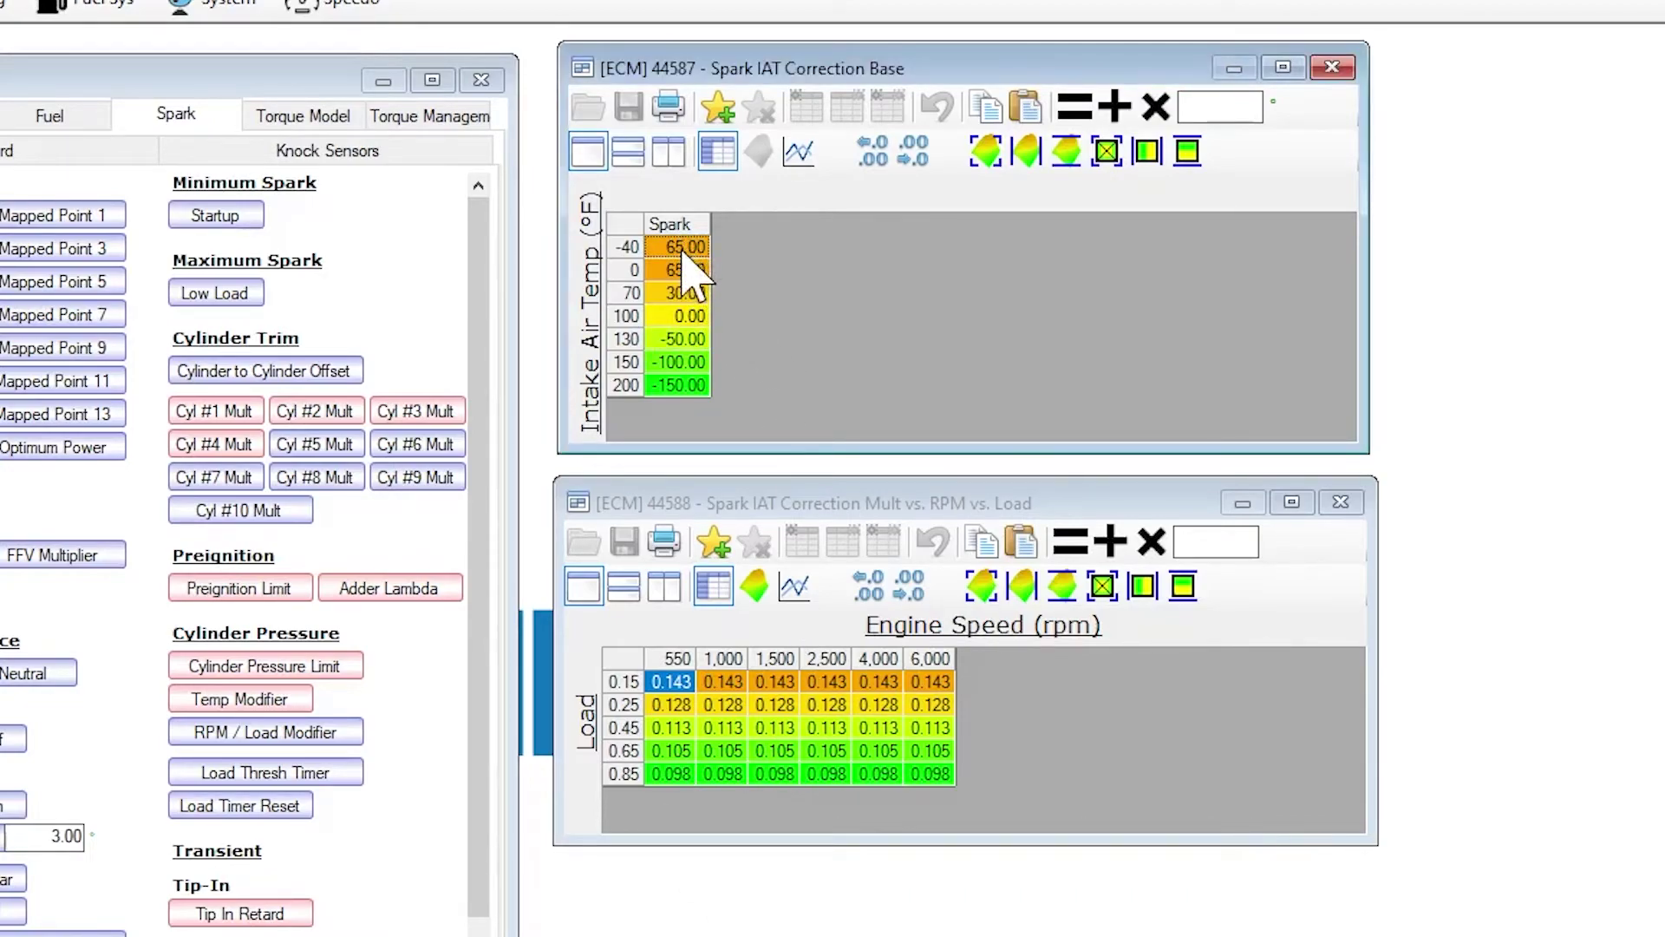
pyautogui.moveTo(685, 293); pyautogui.dragTo(685, 360)
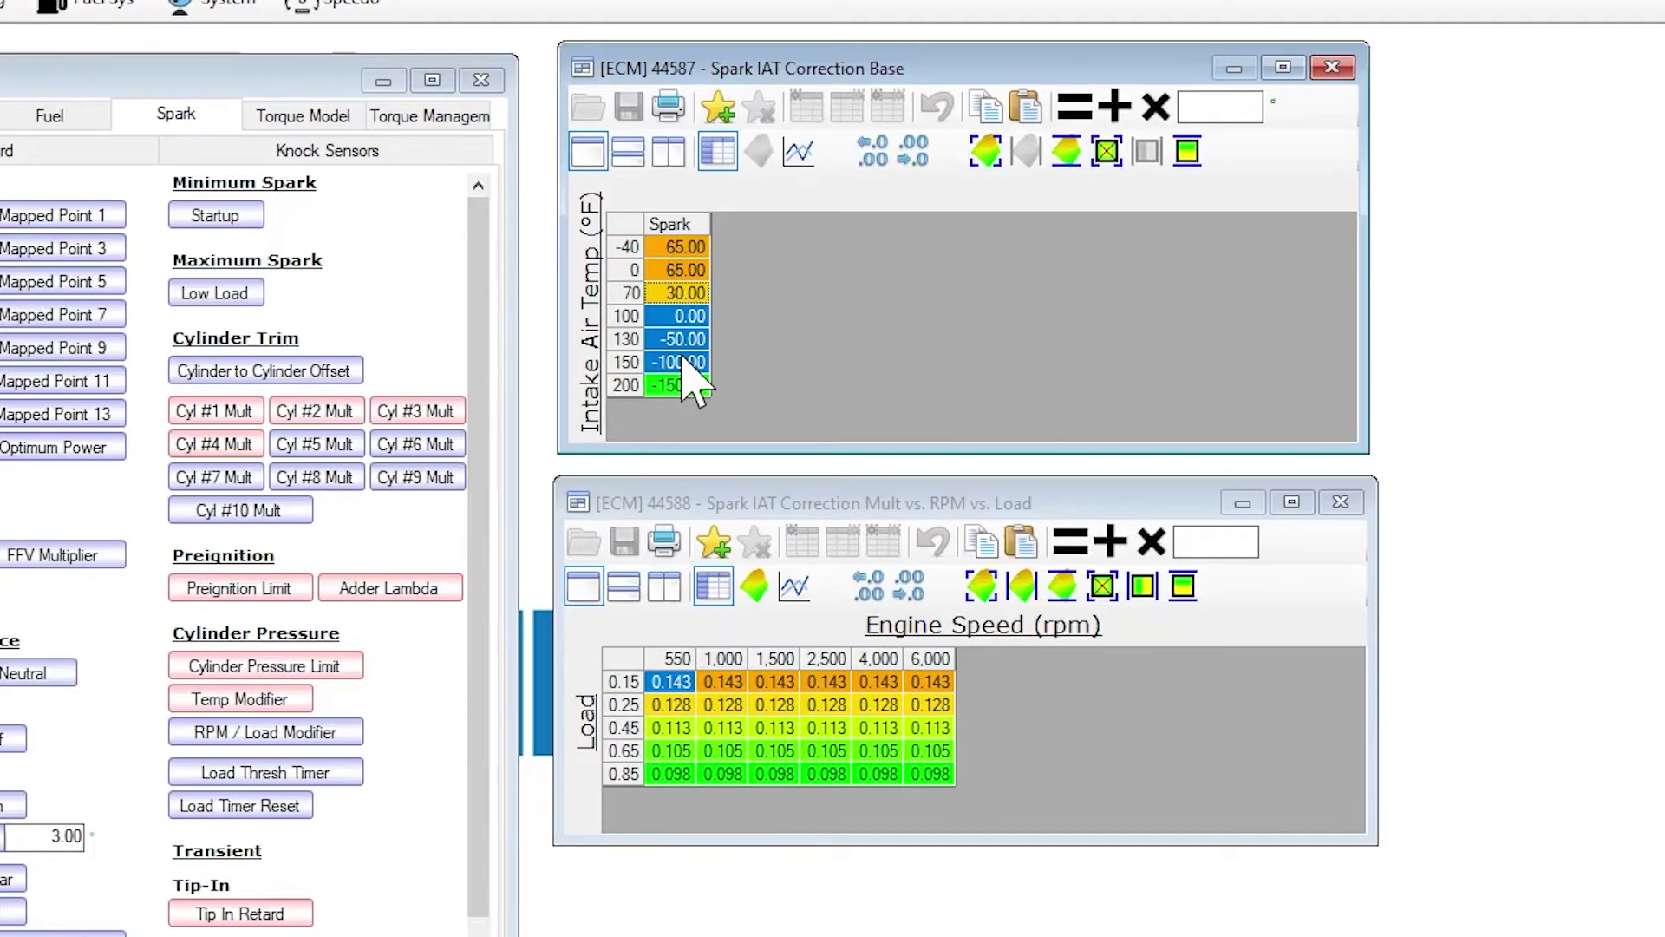
pyautogui.moveTo(685, 295); pyautogui.dragTo(698, 351)
pyautogui.click(1223, 107)
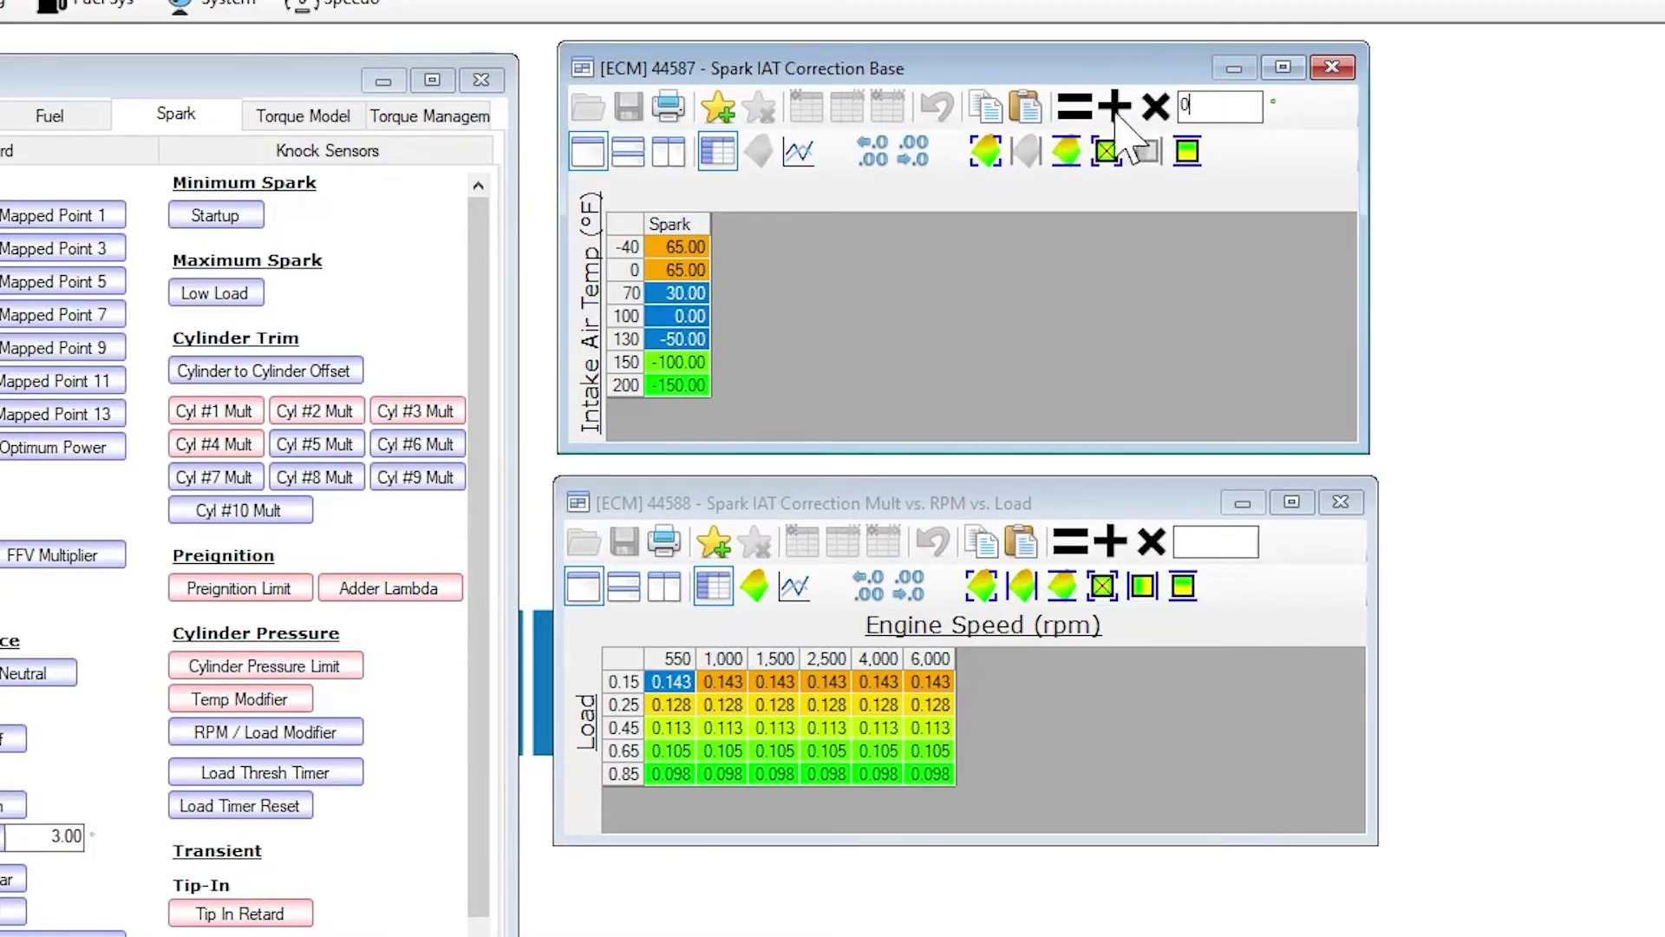
pyautogui.click(1074, 106)
# - Set the Spark IAT Correction Base to -30 at 150 °F and -50 at 200 °F
pyautogui.click(679, 364)
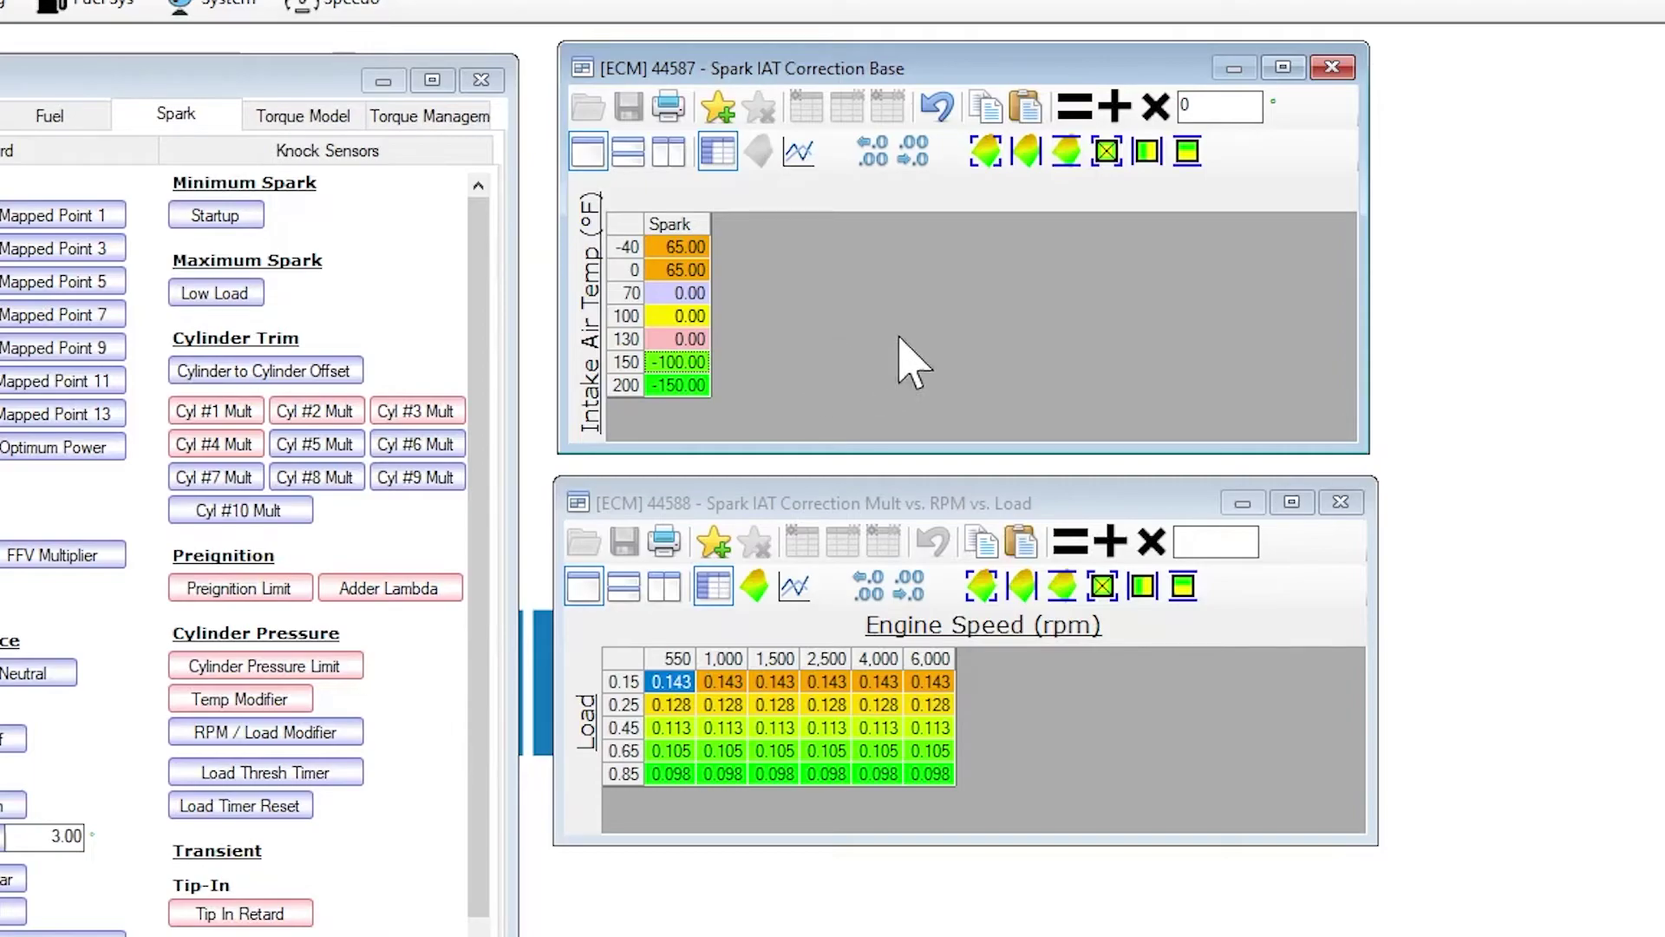
pyautogui.click(1188, 106)
pyautogui.write('-3')
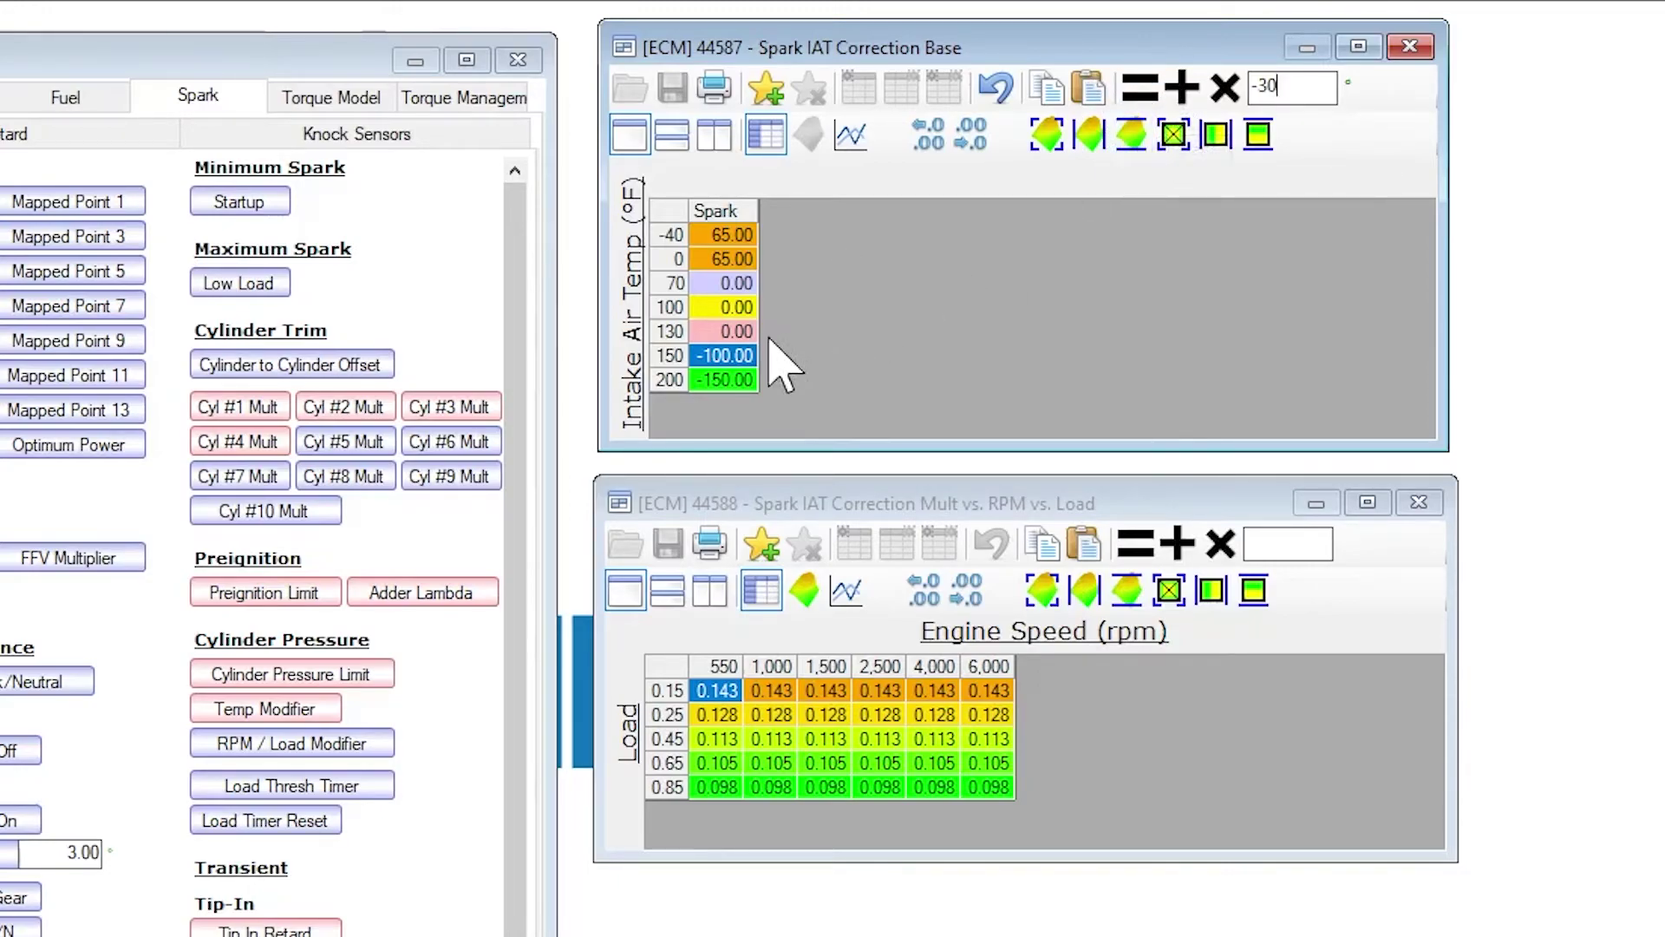
pyautogui.click(1139, 87)
pyautogui.click(732, 382)
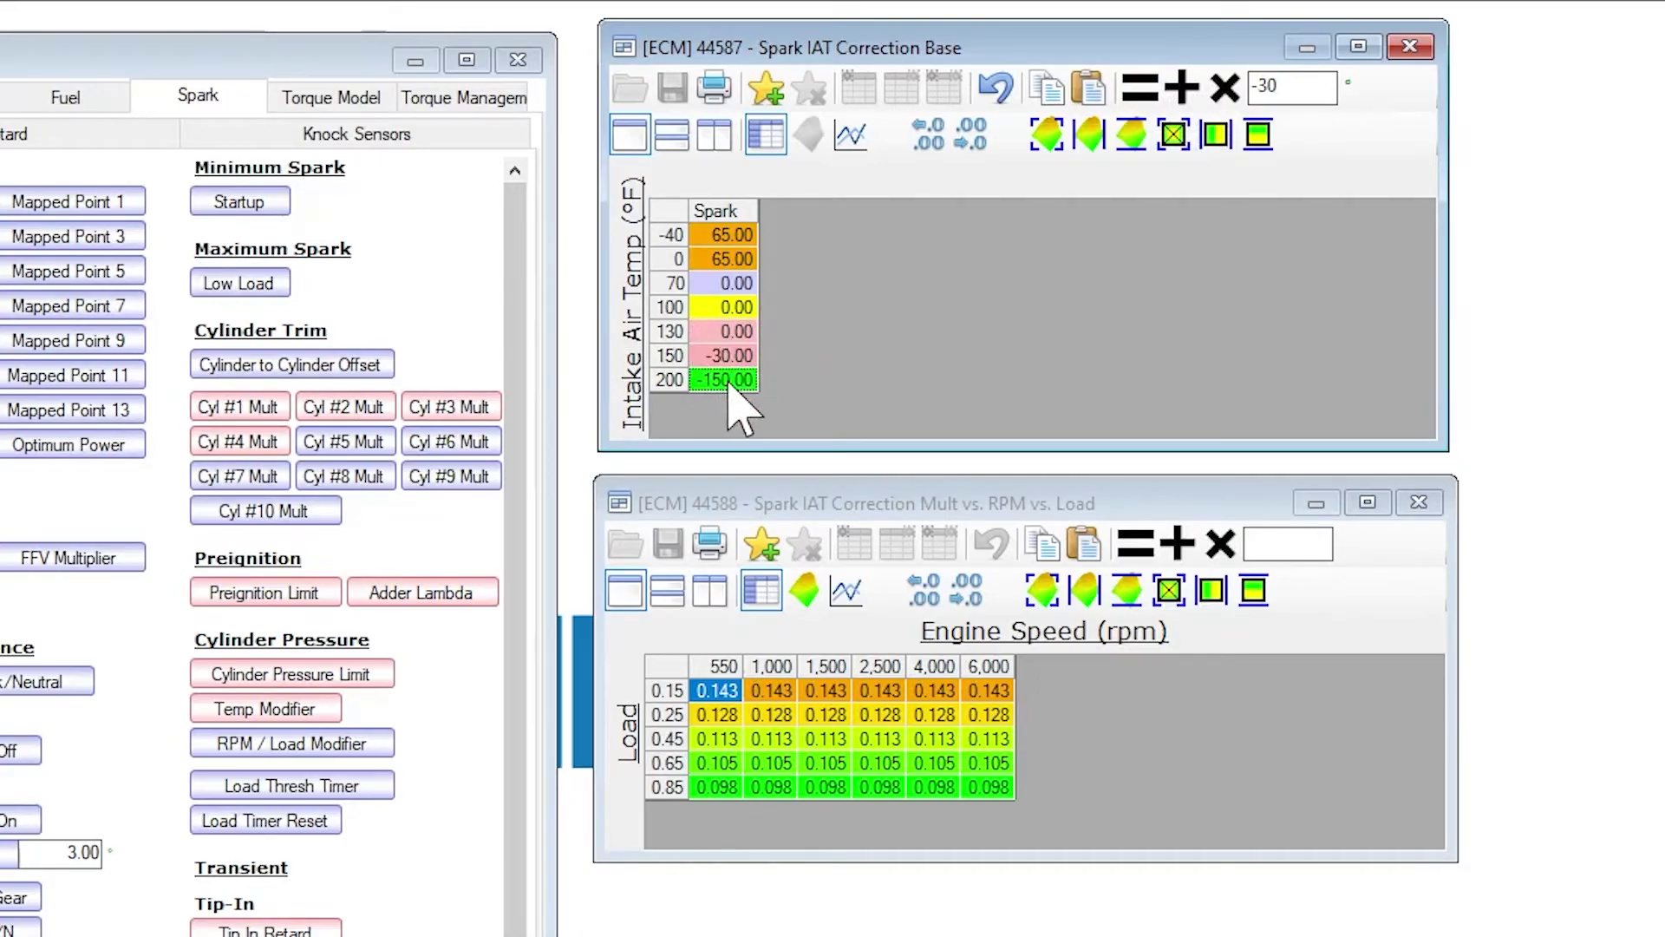
pyautogui.write('-50')
pyautogui.press('Return')
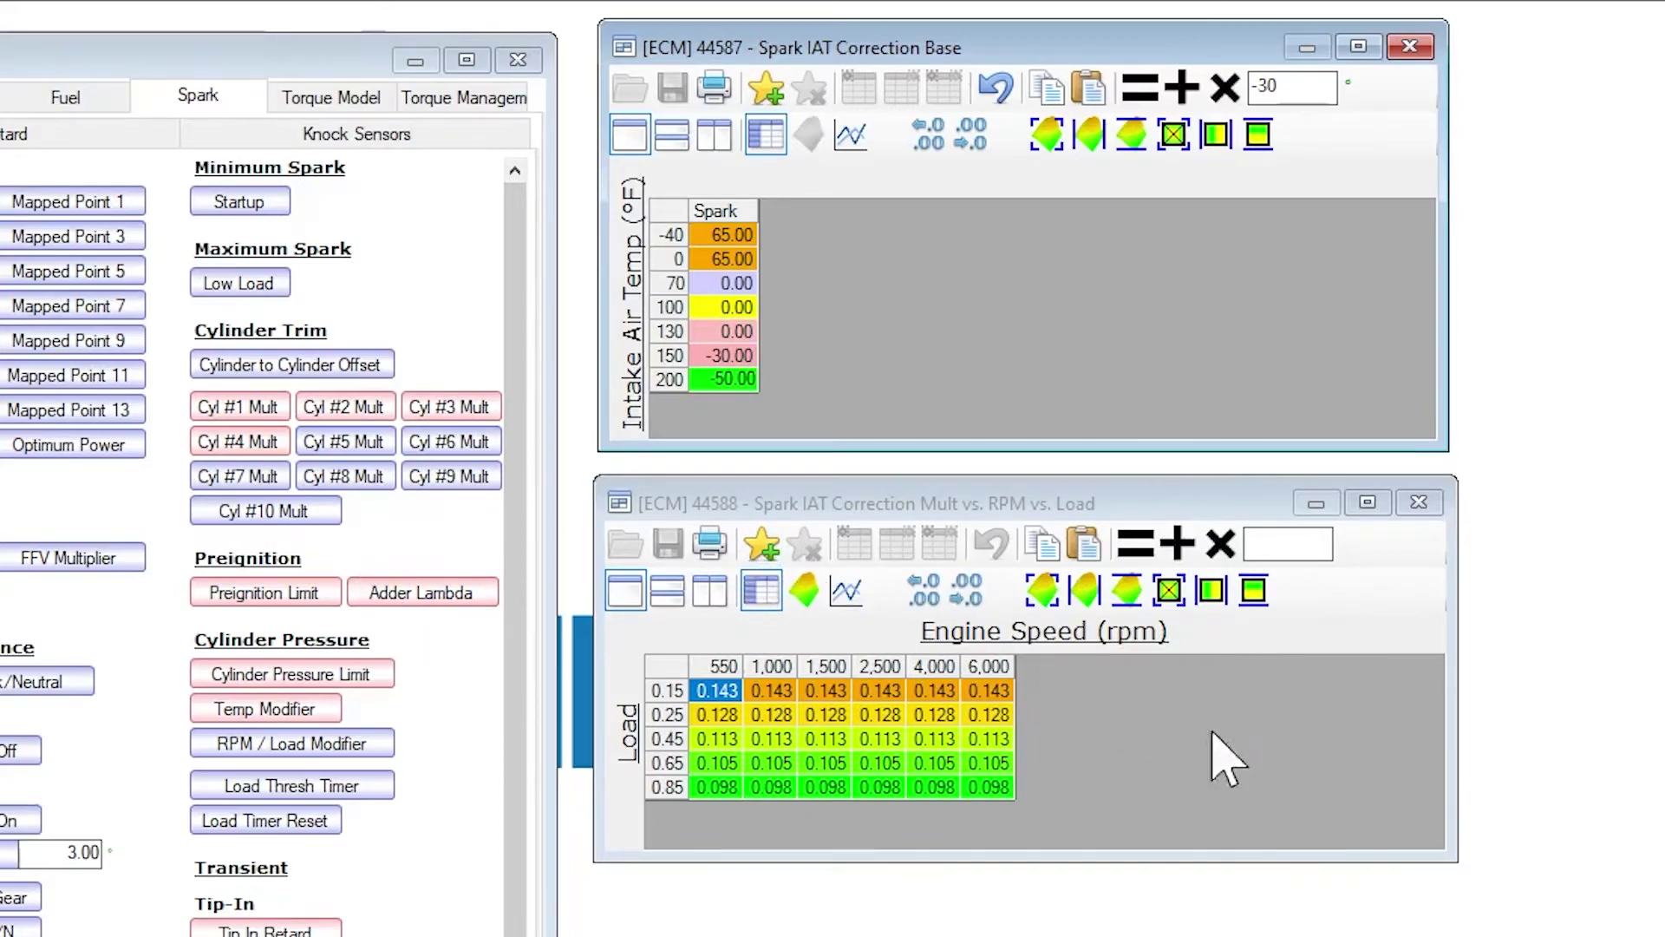
pyautogui.keyDown('shift'); pyautogui.click(746, 342); pyautogui.keyUp('shift')
pyautogui.click(736, 339)
pyautogui.press('BackSpace')
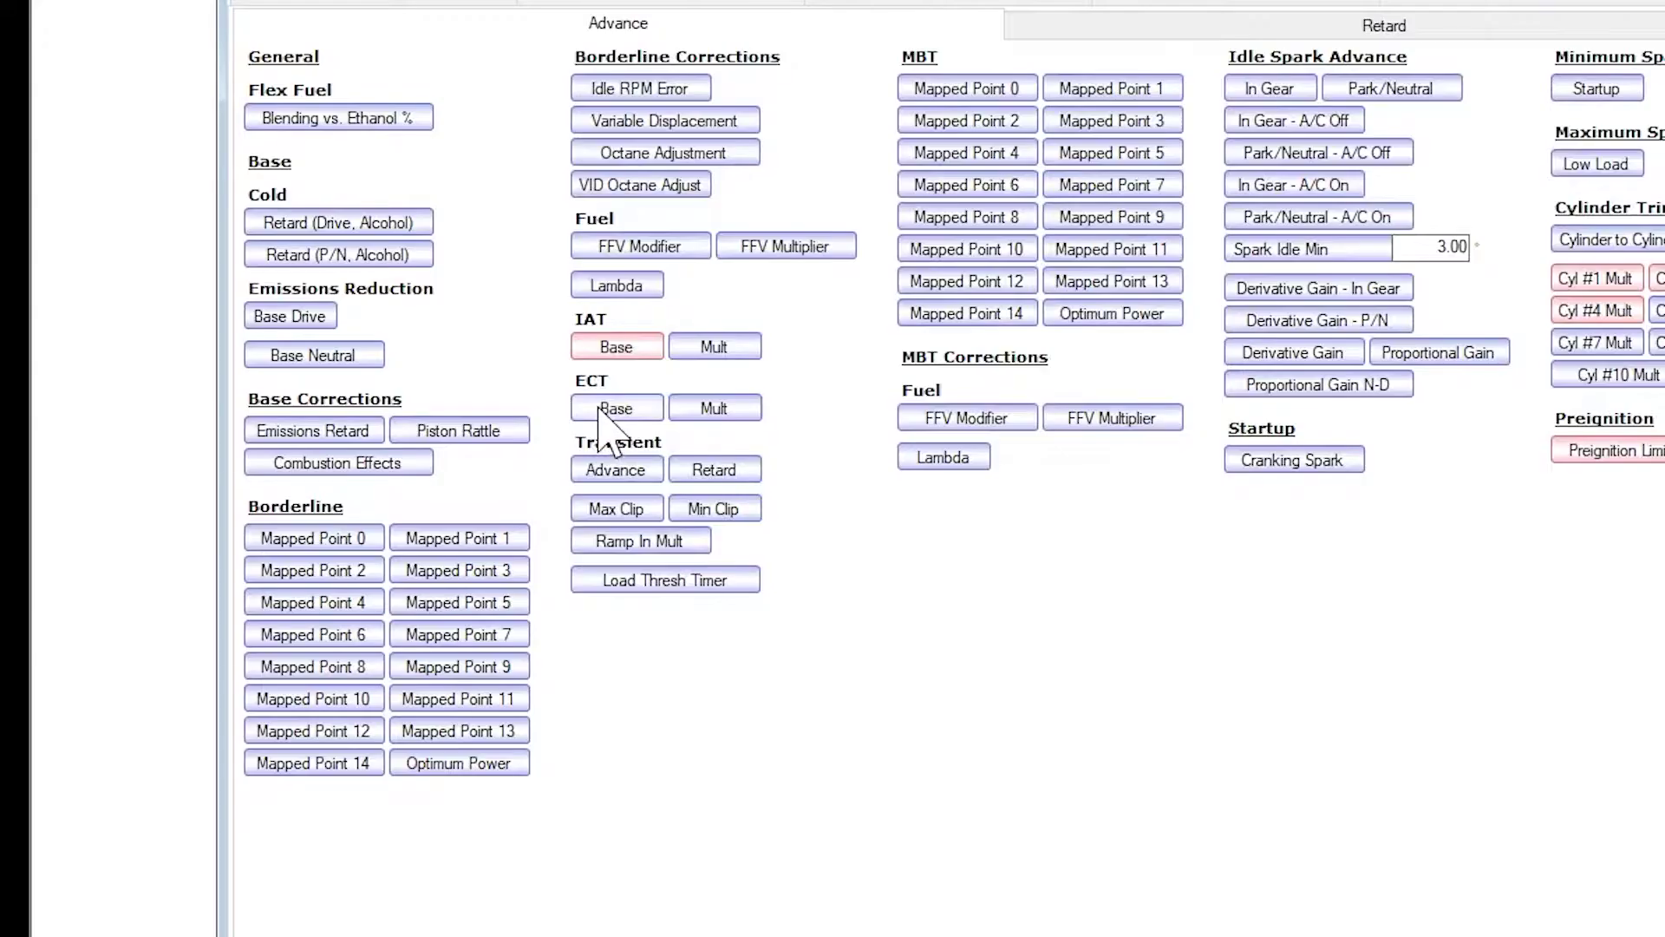
# - Open the ECT spark correction base and multiplier tables, examine their values and close both
pyautogui.click(280, 399)
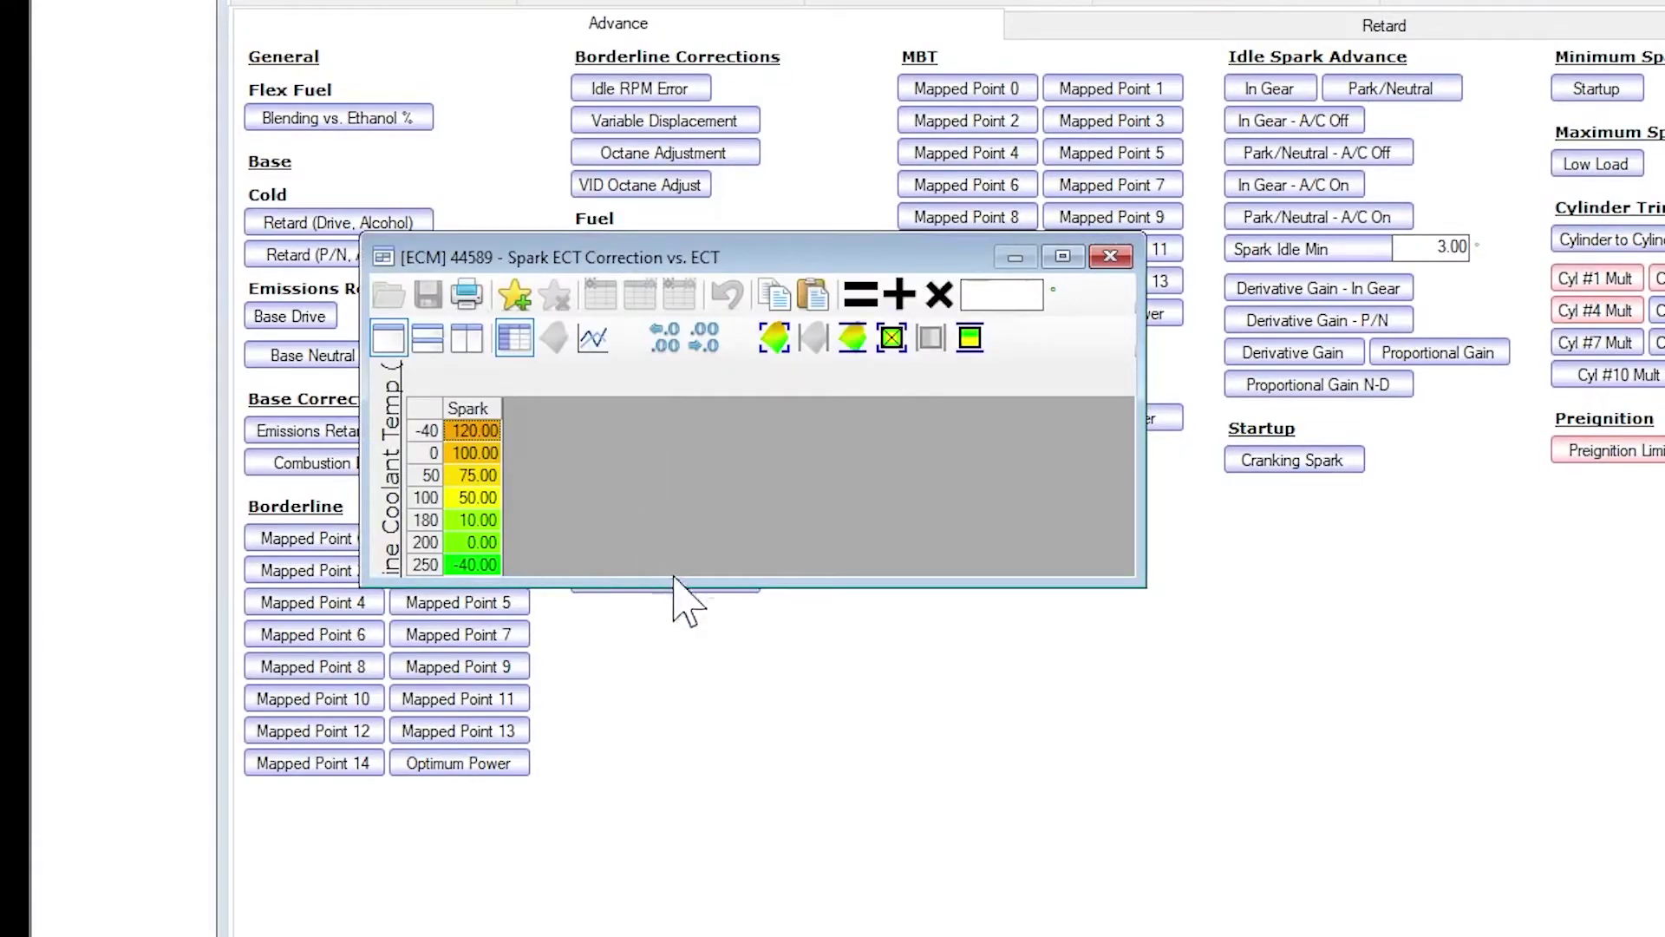
pyautogui.moveTo(719, 256); pyautogui.dragTo(792, 462)
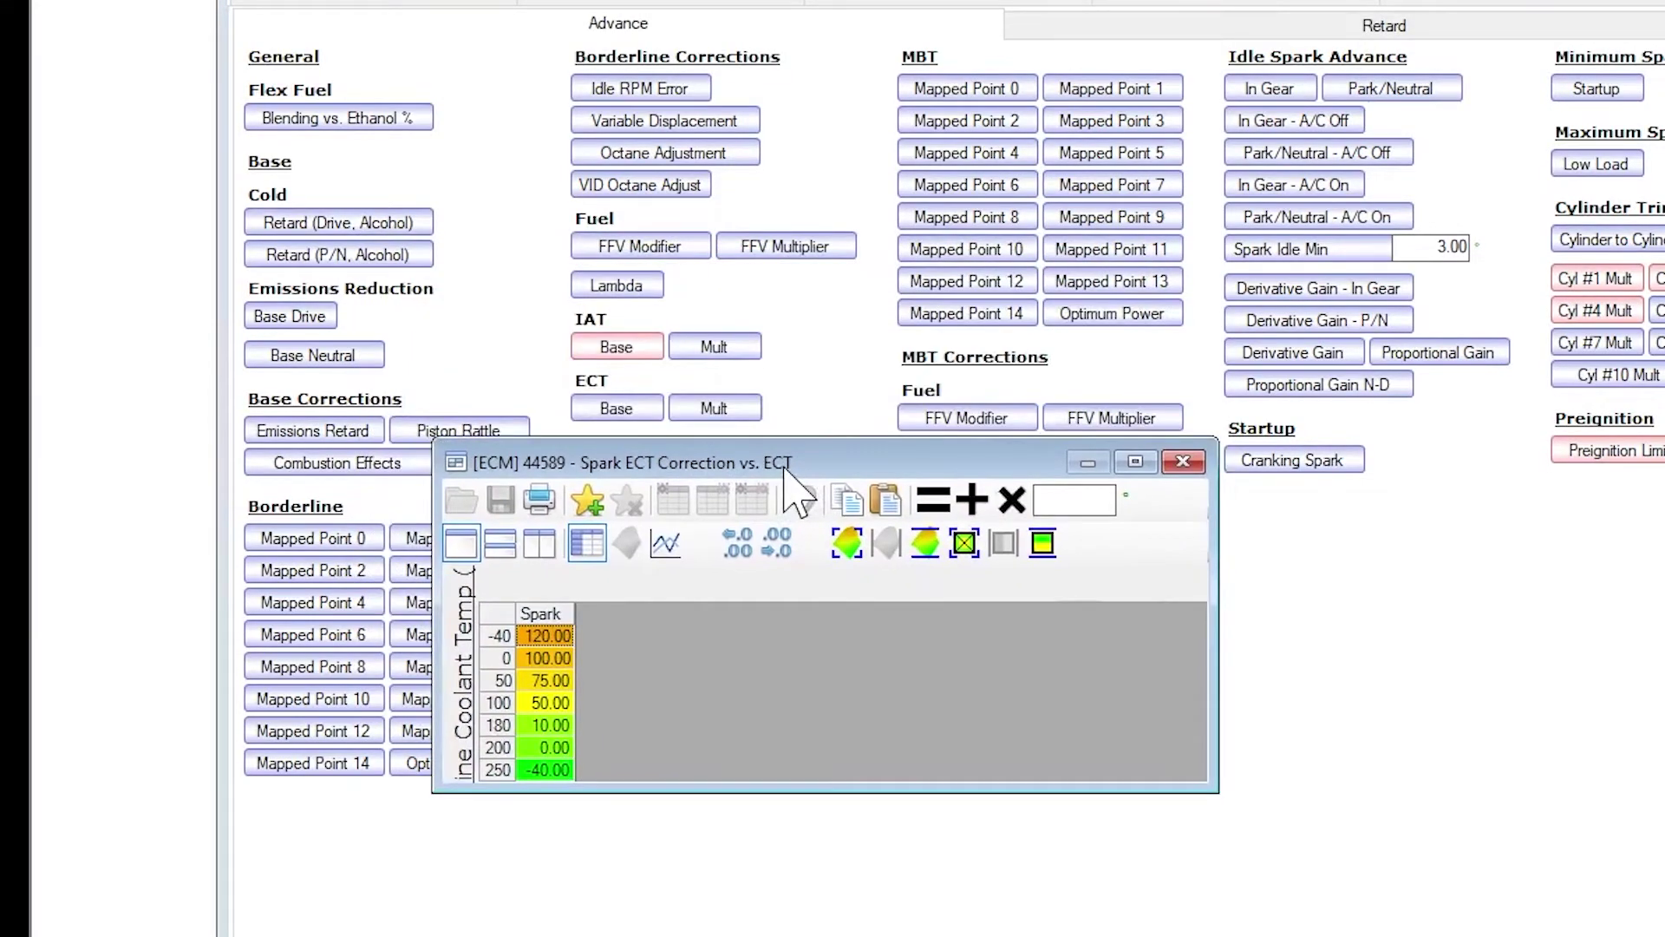
pyautogui.moveTo(643, 791); pyautogui.dragTo(642, 878)
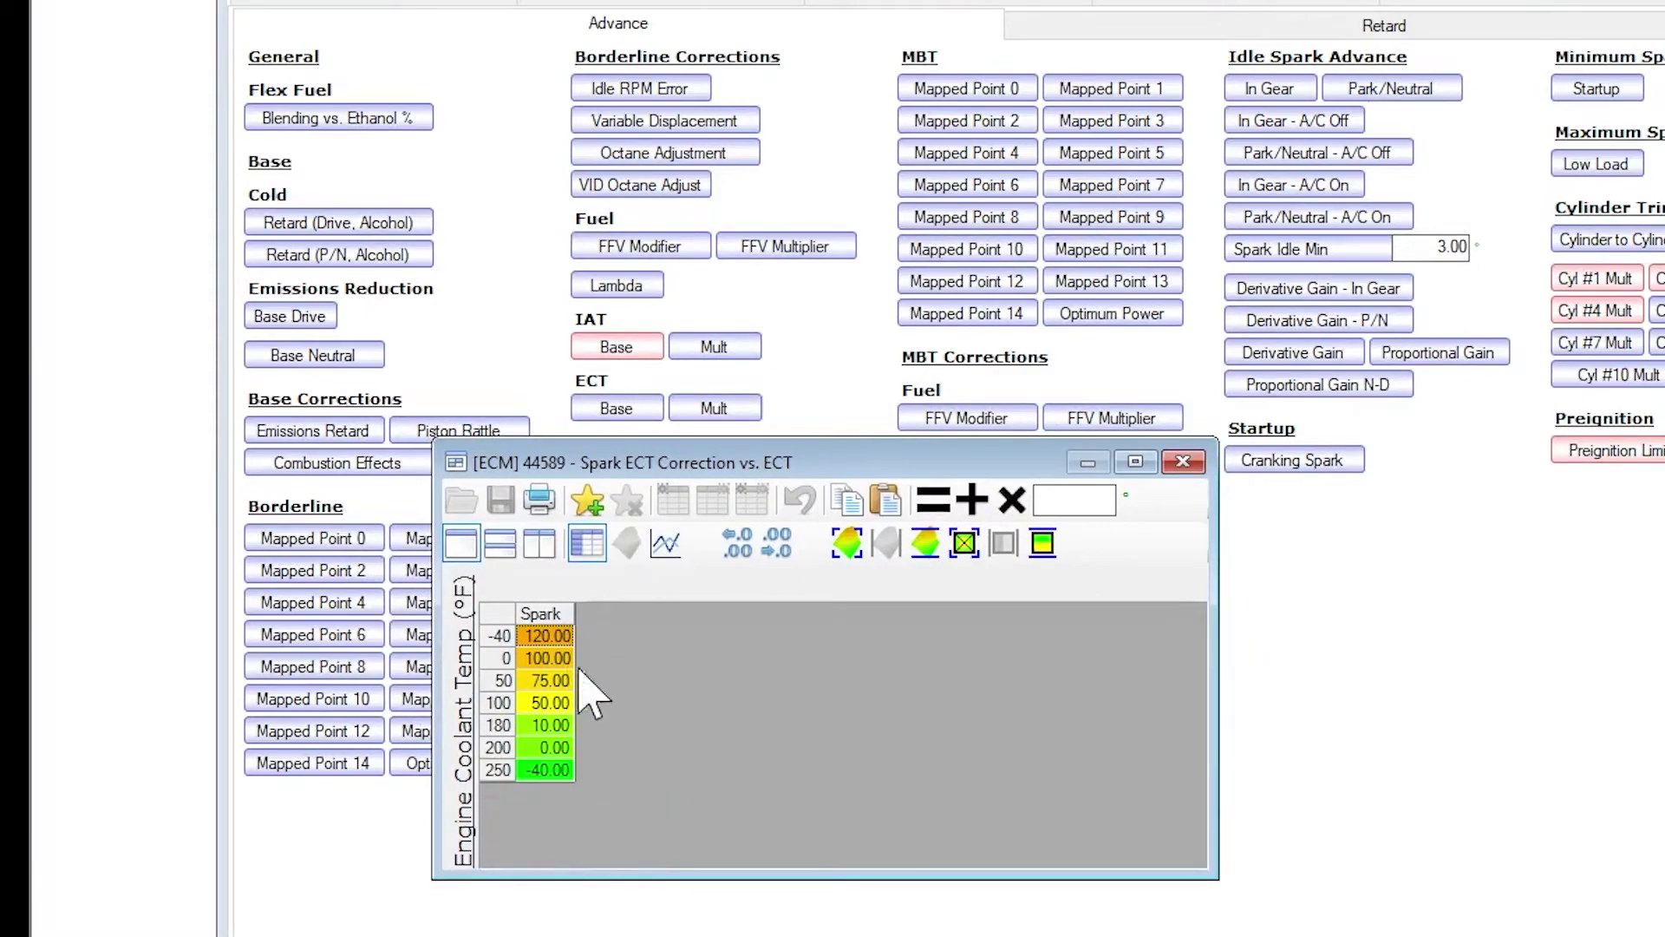
pyautogui.click(1181, 460)
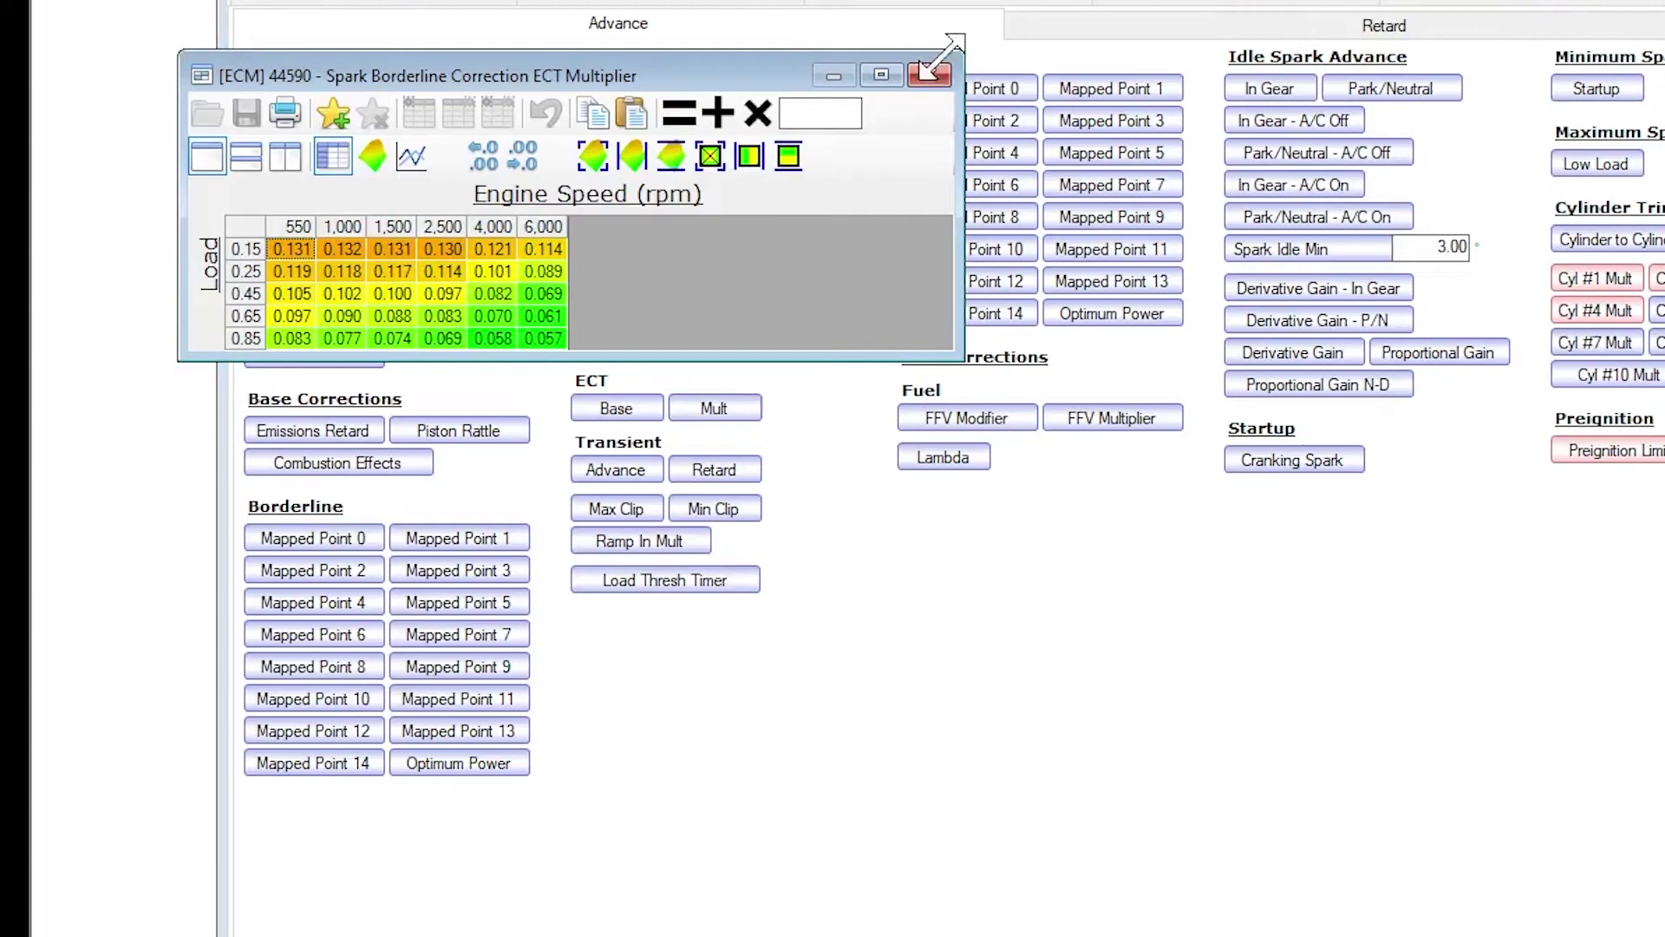
pyautogui.click(928, 75)
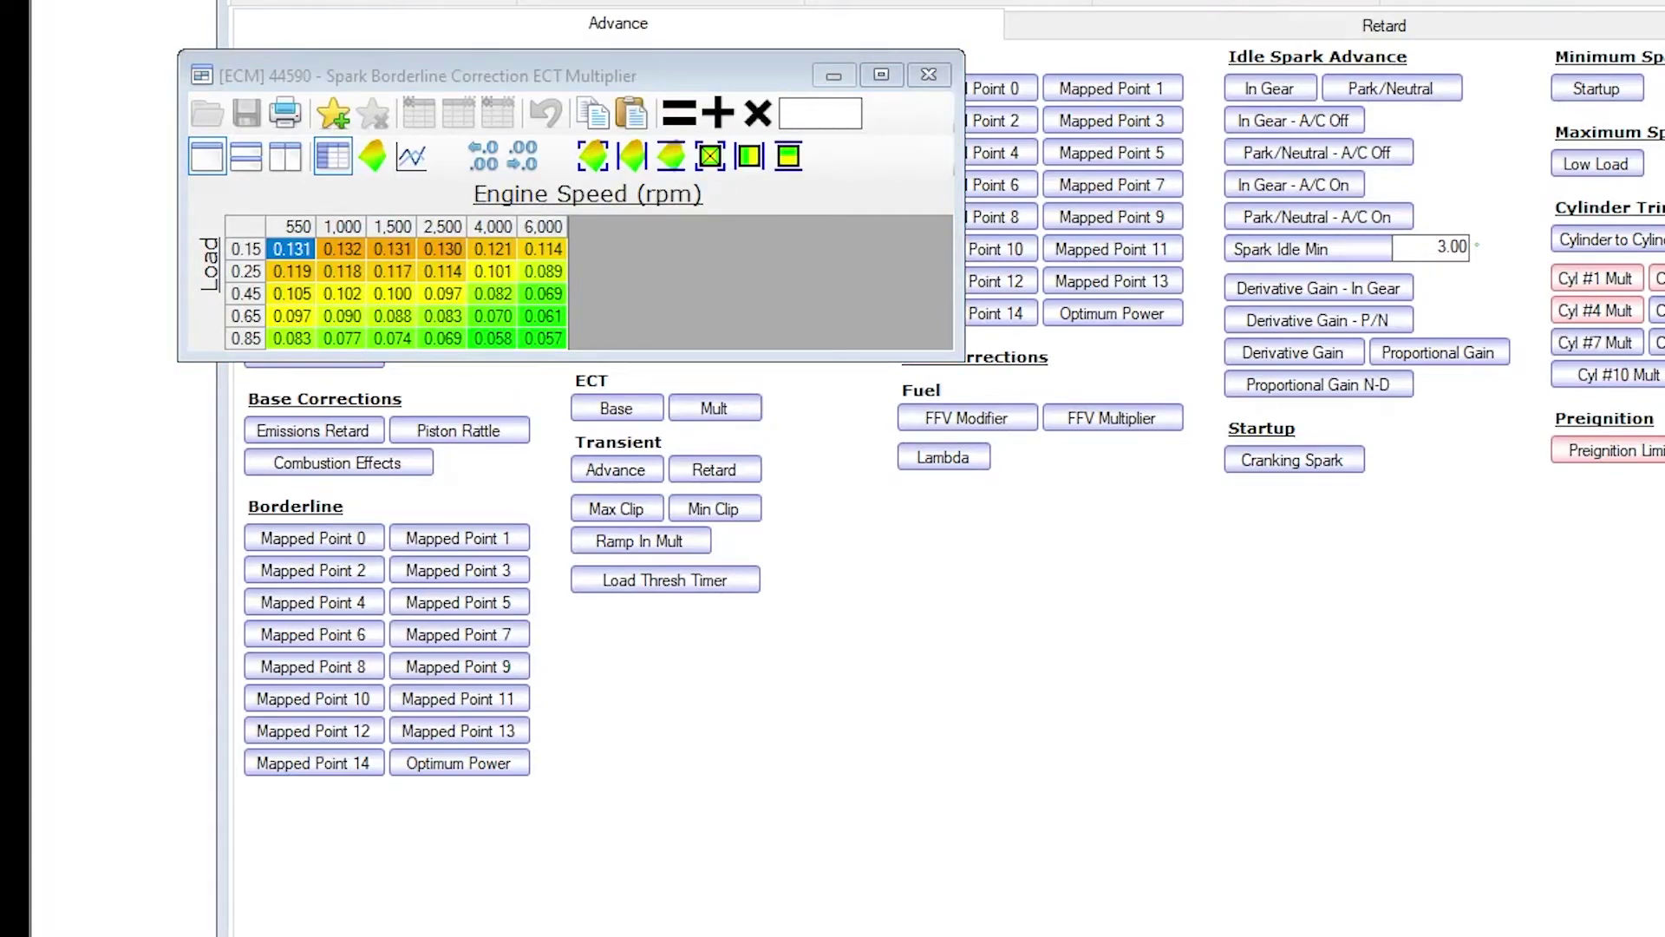
pyautogui.click(928, 74)
# - Reopen the Spark ECT Correction base table, move and enlarge it, and set the spark at 180 °F and 100 °F to 0
pyautogui.click(637, 410)
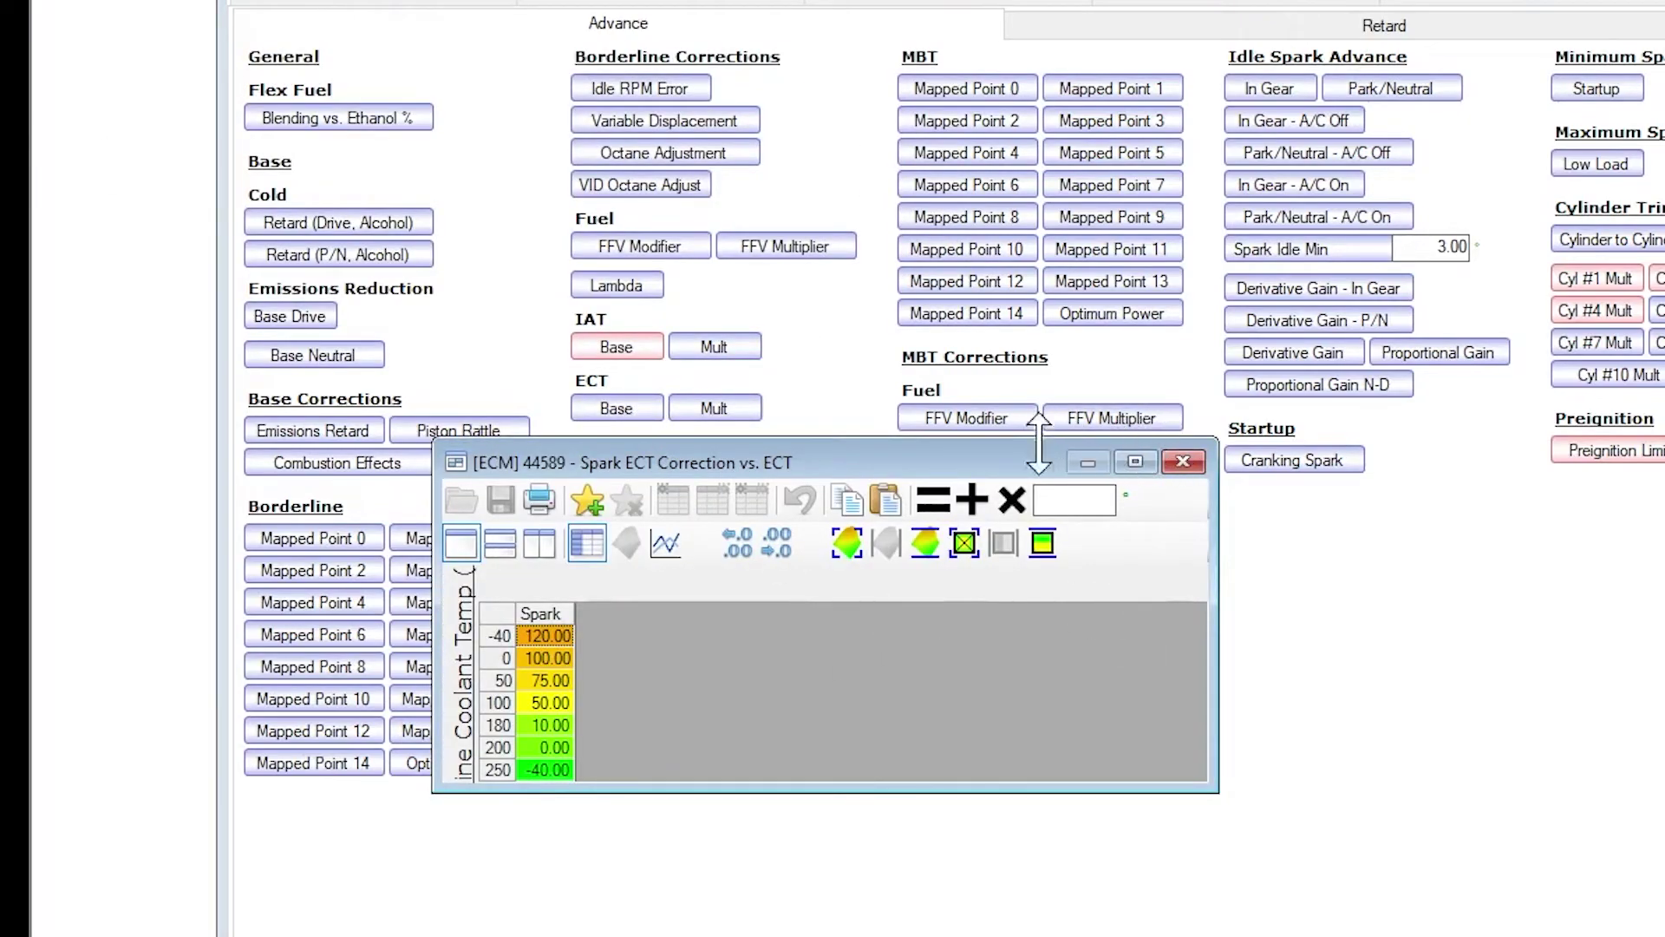
pyautogui.moveTo(1004, 462); pyautogui.dragTo(1496, 479)
pyautogui.click(1041, 719)
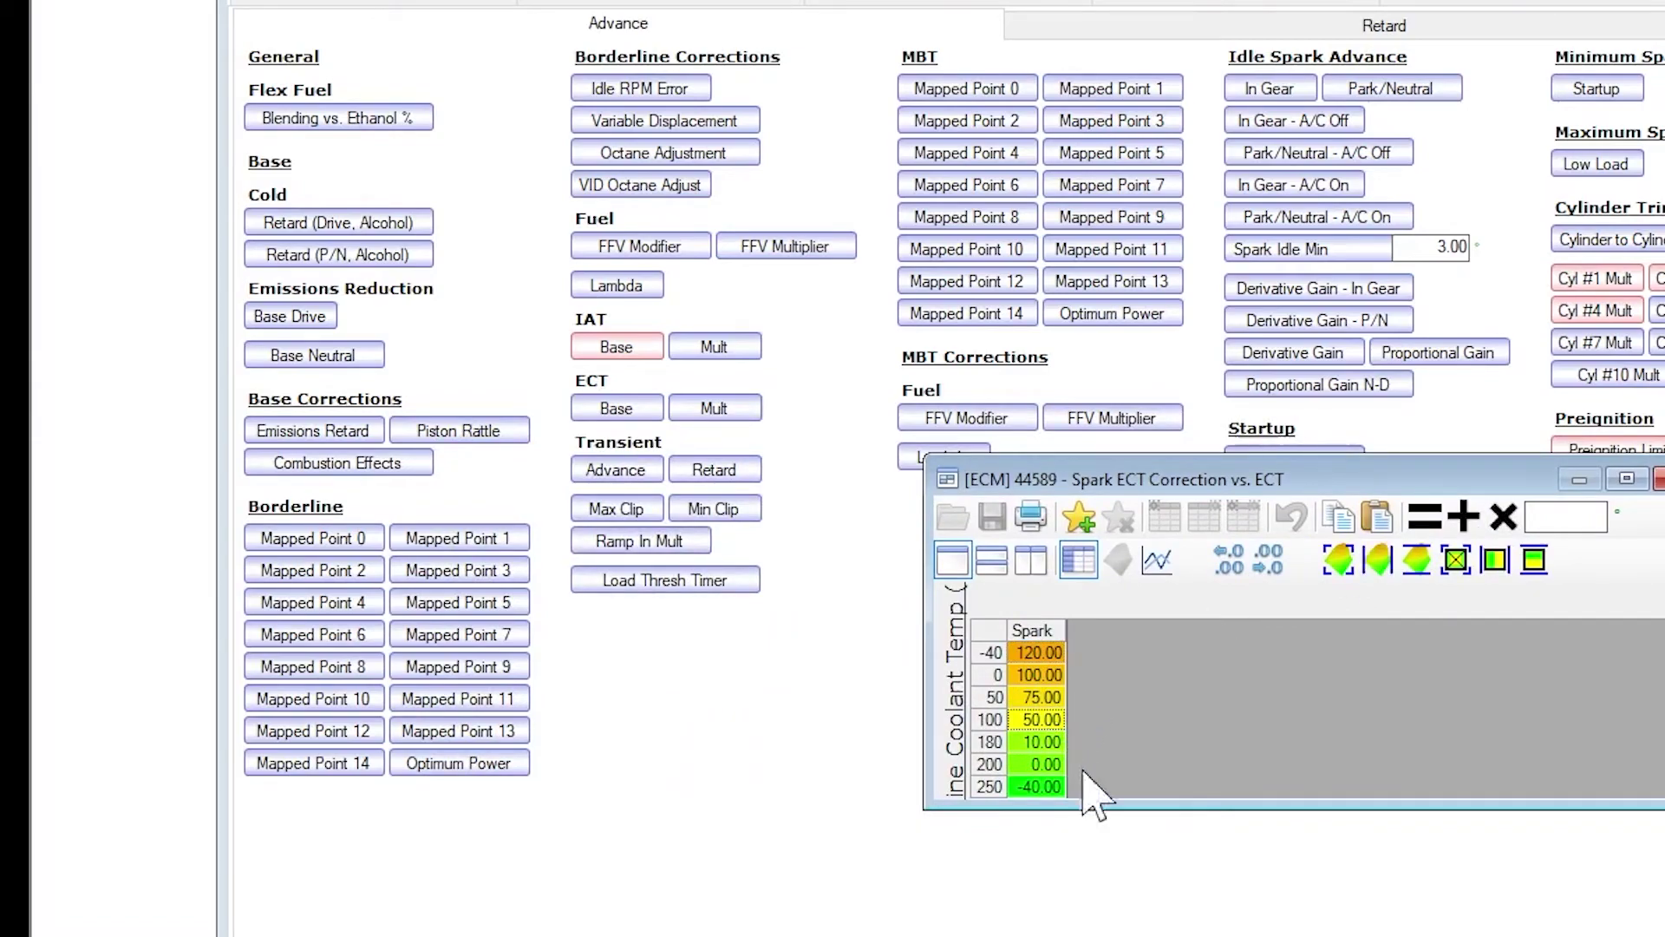
pyautogui.moveTo(1178, 805); pyautogui.dragTo(1149, 933)
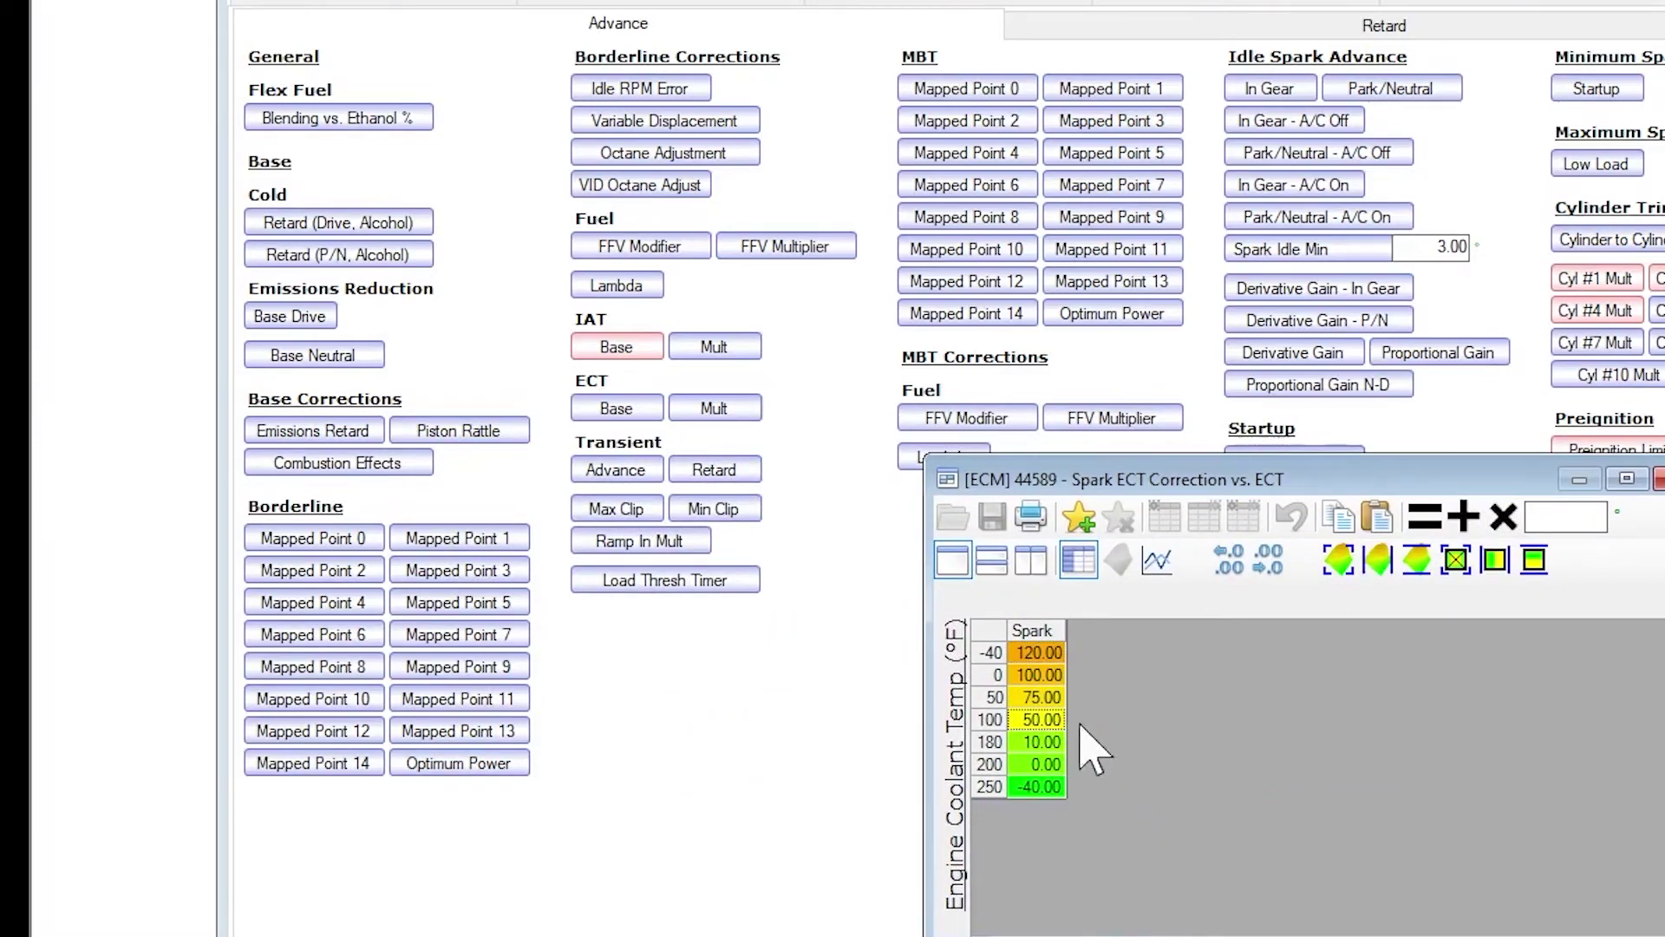
pyautogui.moveTo(1054, 785); pyautogui.dragTo(1078, 739)
pyautogui.write('00')
pyautogui.click(1038, 726)
pyautogui.doubleClick(1041, 719)
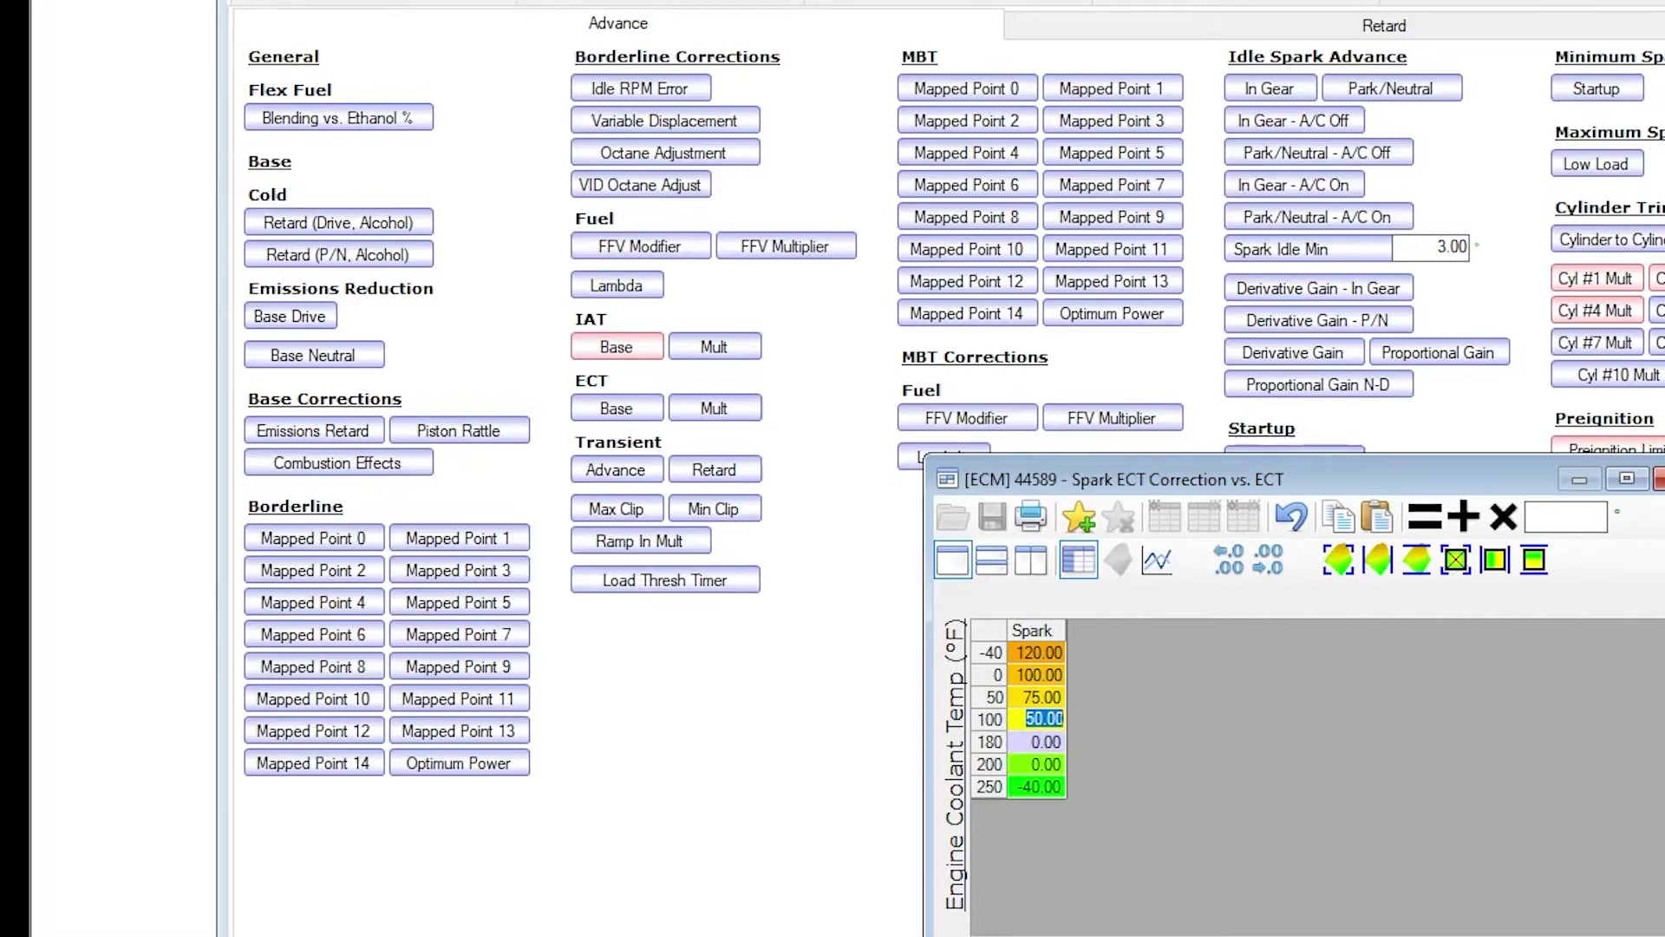
pyautogui.write('00')
pyautogui.press('Return')
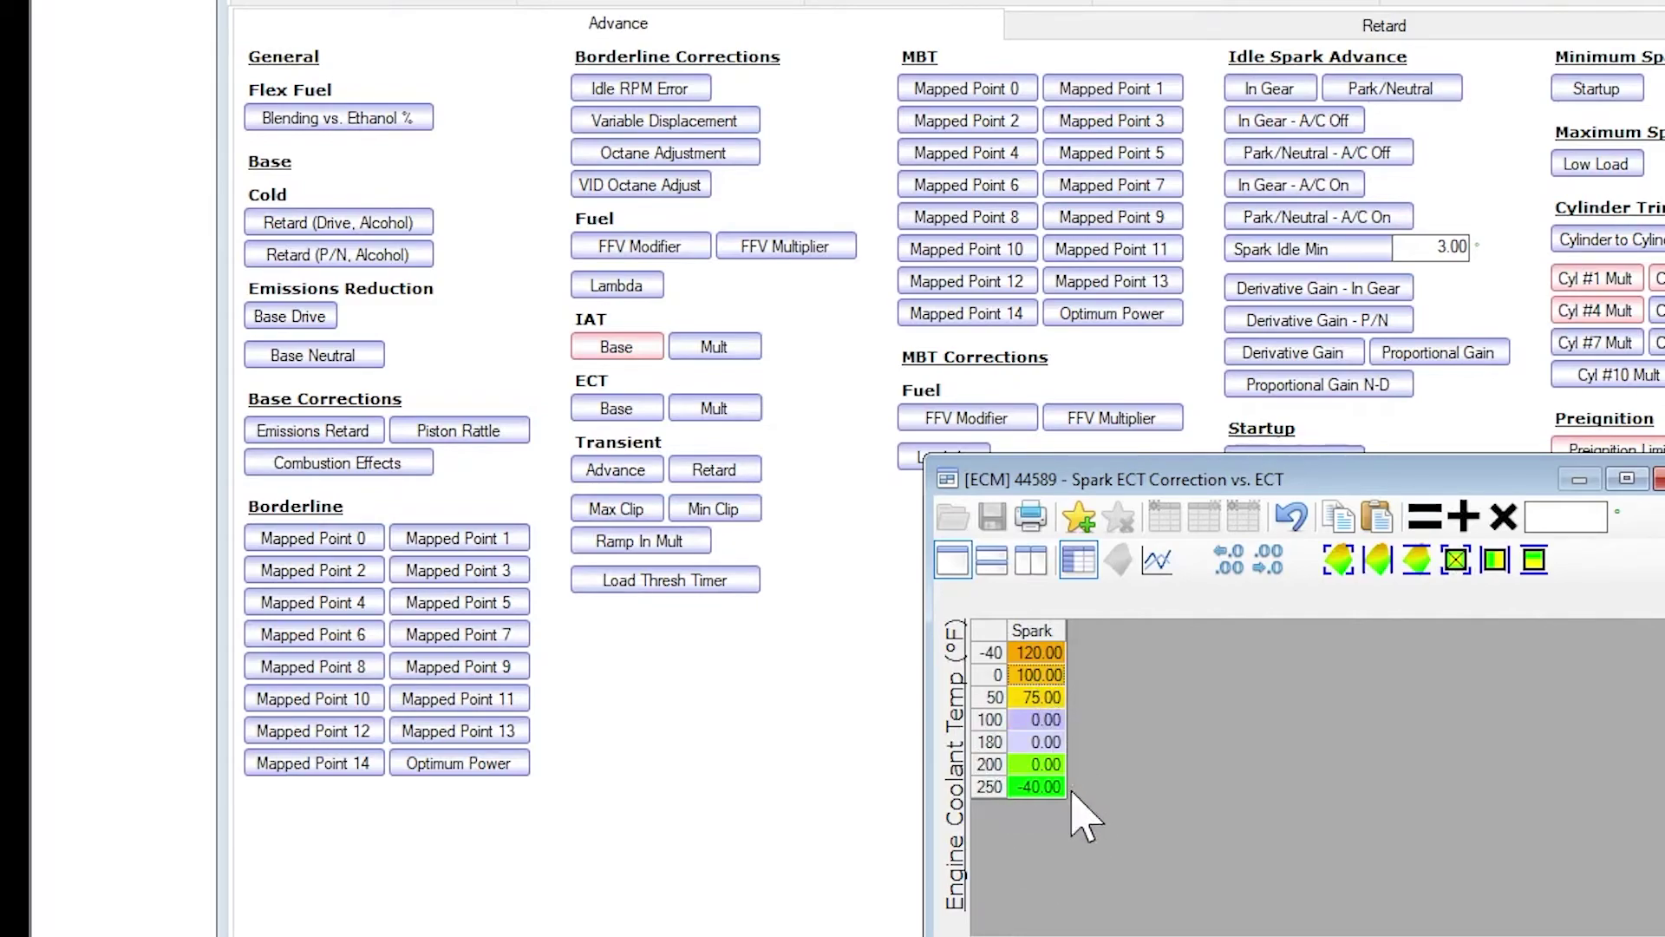
# - Set the ECT spark correction to 5 at 50, 0 and -40 °F and close the table
pyautogui.click(1030, 698)
pyautogui.press('F2')
pyautogui.write('0')
pyautogui.click(1038, 676)
pyautogui.press('F2')
pyautogui.write('5')
pyautogui.doubleClick(1040, 651)
pyautogui.write('5')
pyautogui.press('Return')
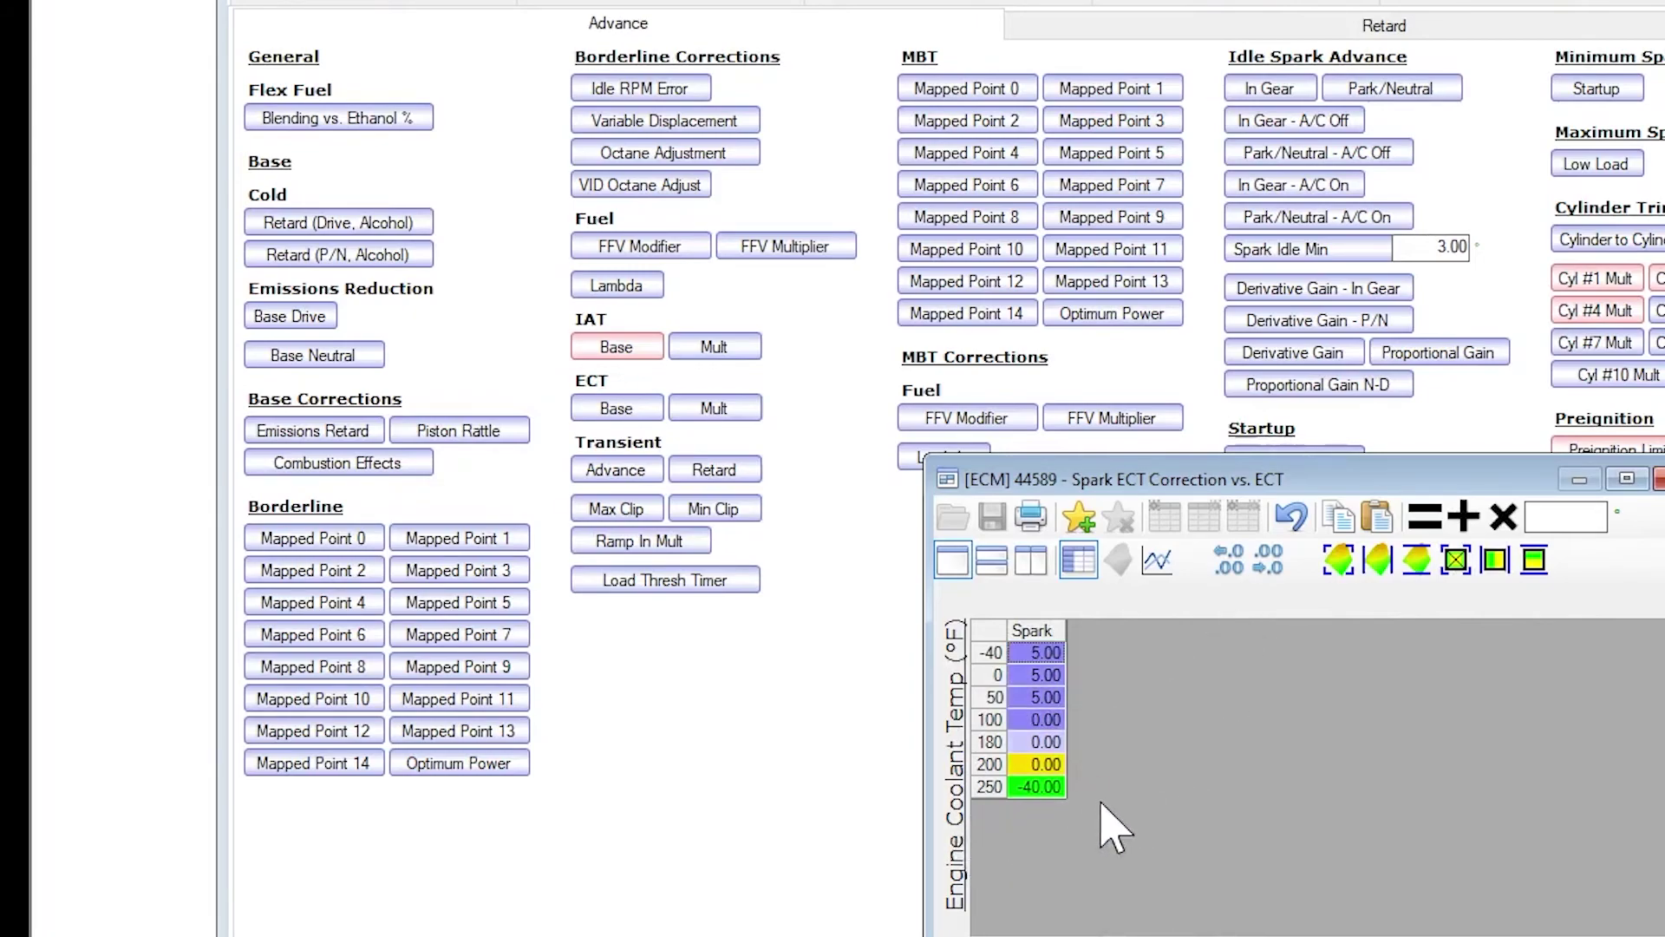
pyautogui.click(1658, 479)
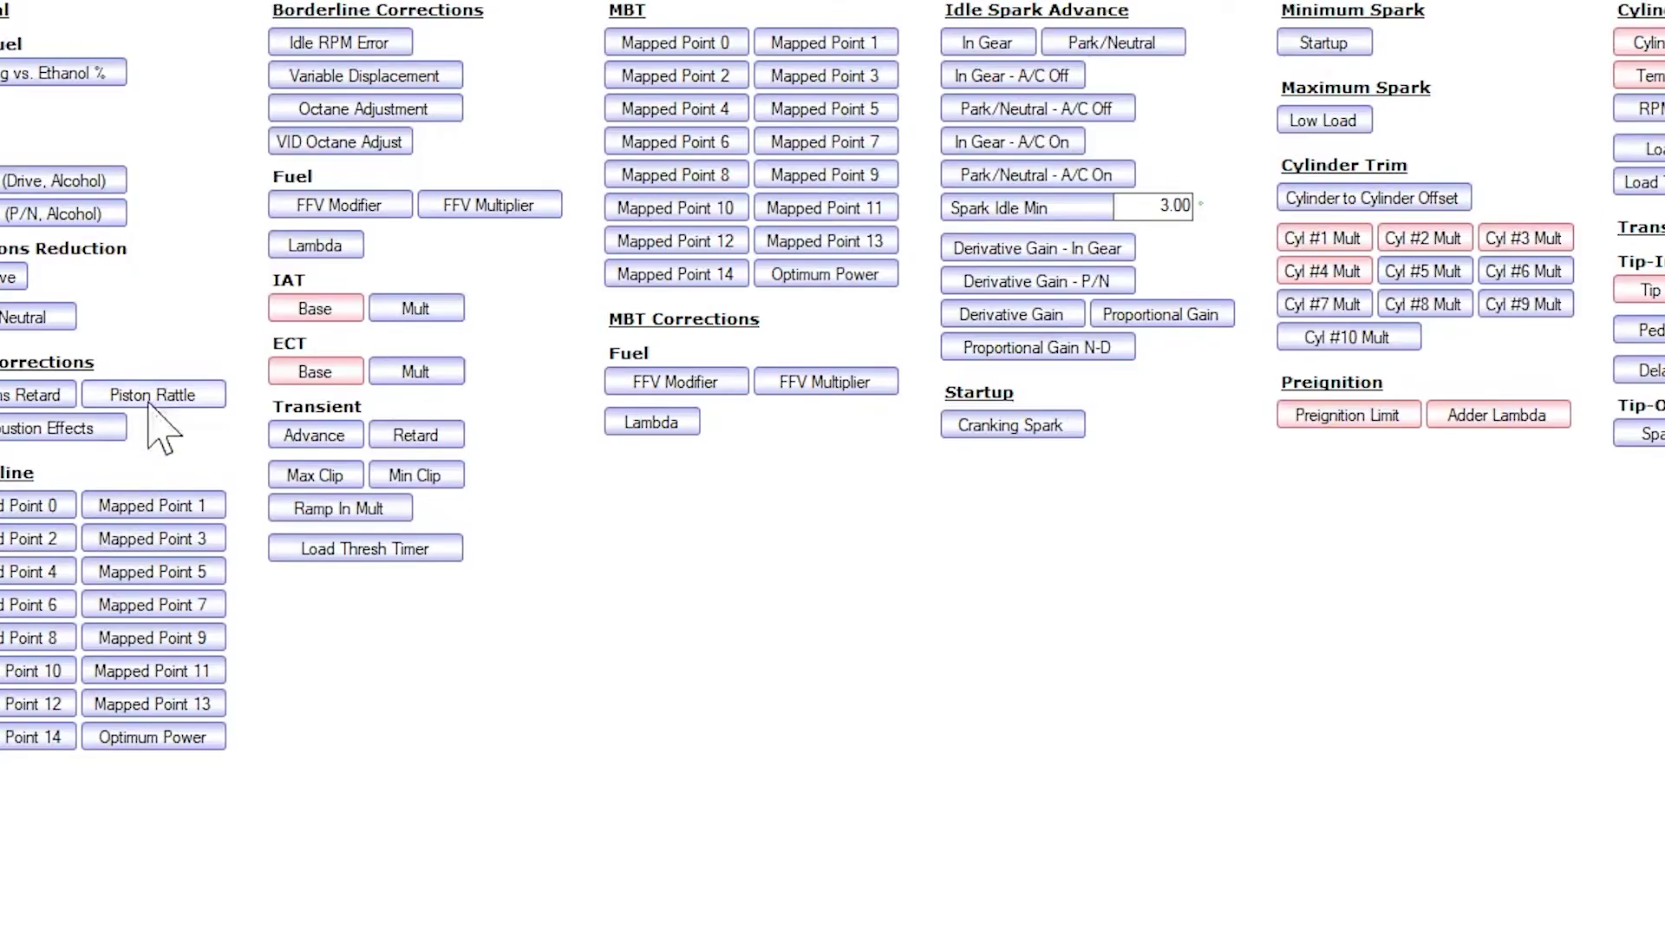
# - Open the Spark Retard for Piston Rattle table, set 2,000–5,000 rpm at loads 0.15–0.50 to 0, and close it
pyautogui.click(332, 403)
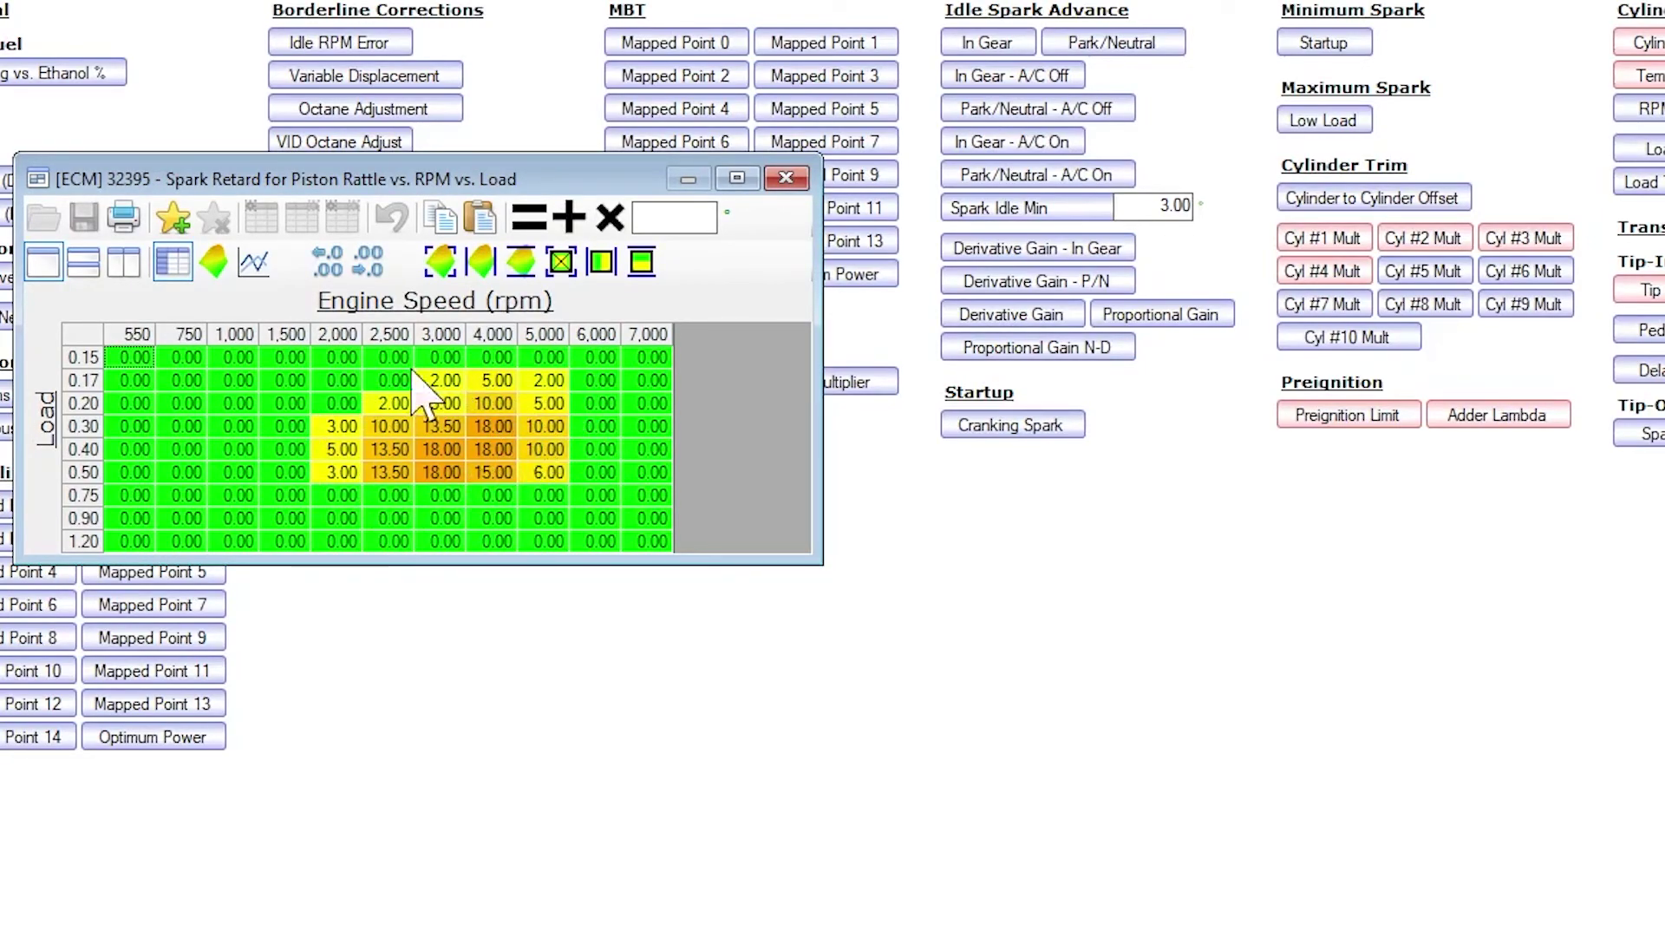
pyautogui.moveTo(815, 559); pyautogui.dragTo(956, 771)
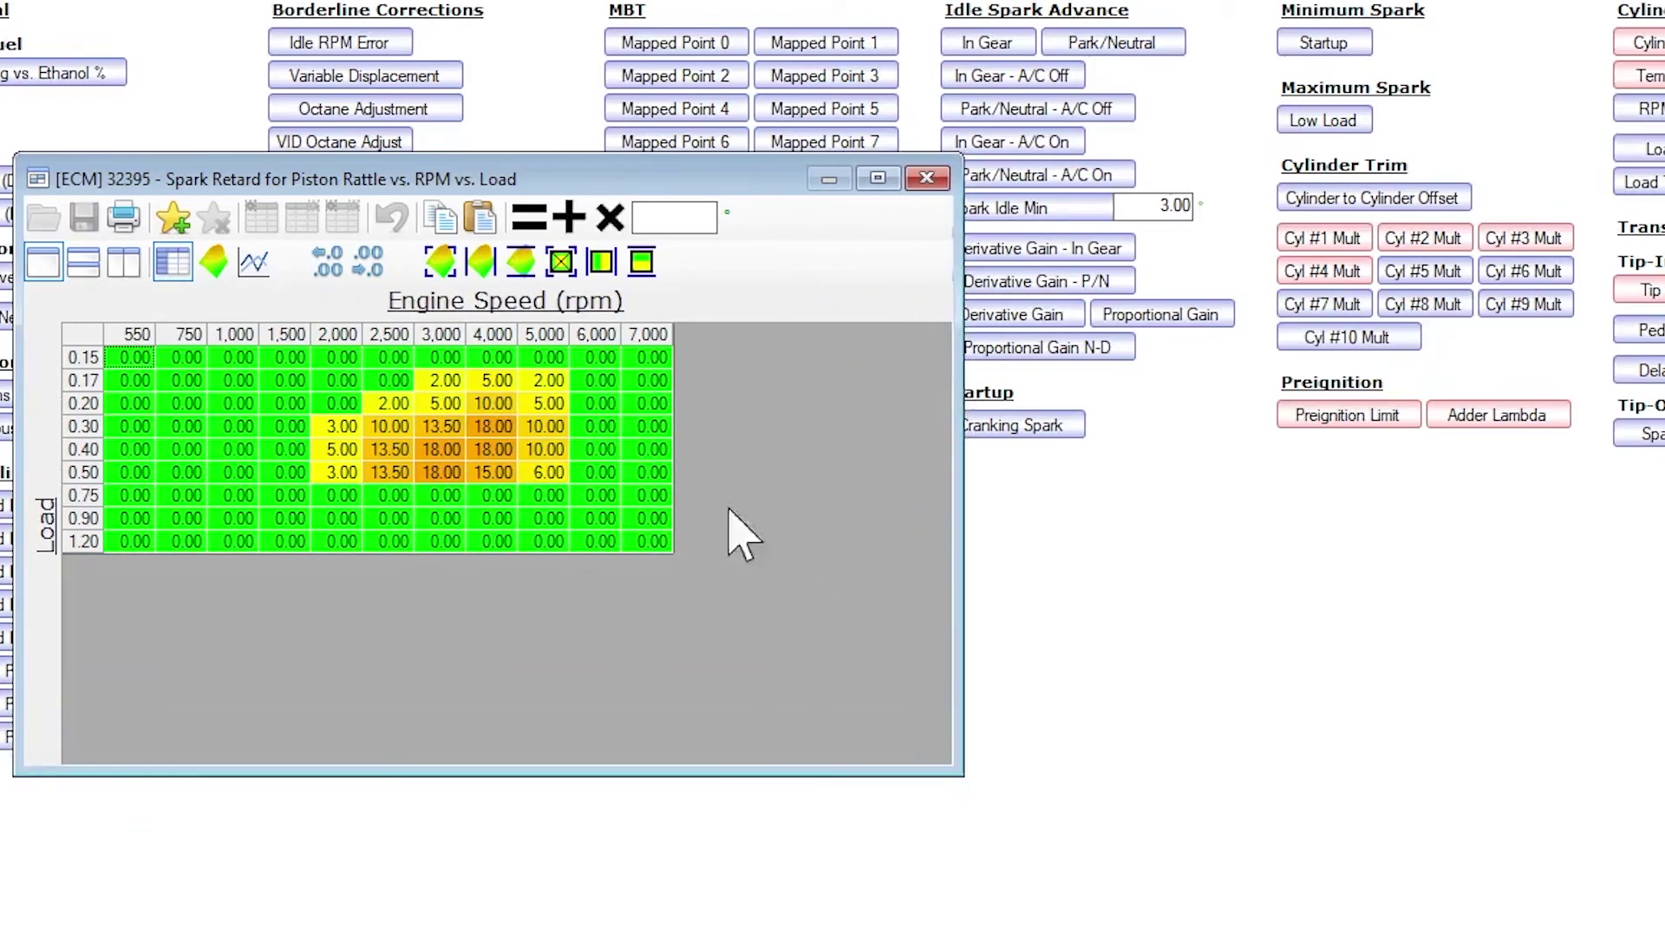
pyautogui.moveTo(413, 182); pyautogui.dragTo(775, 210)
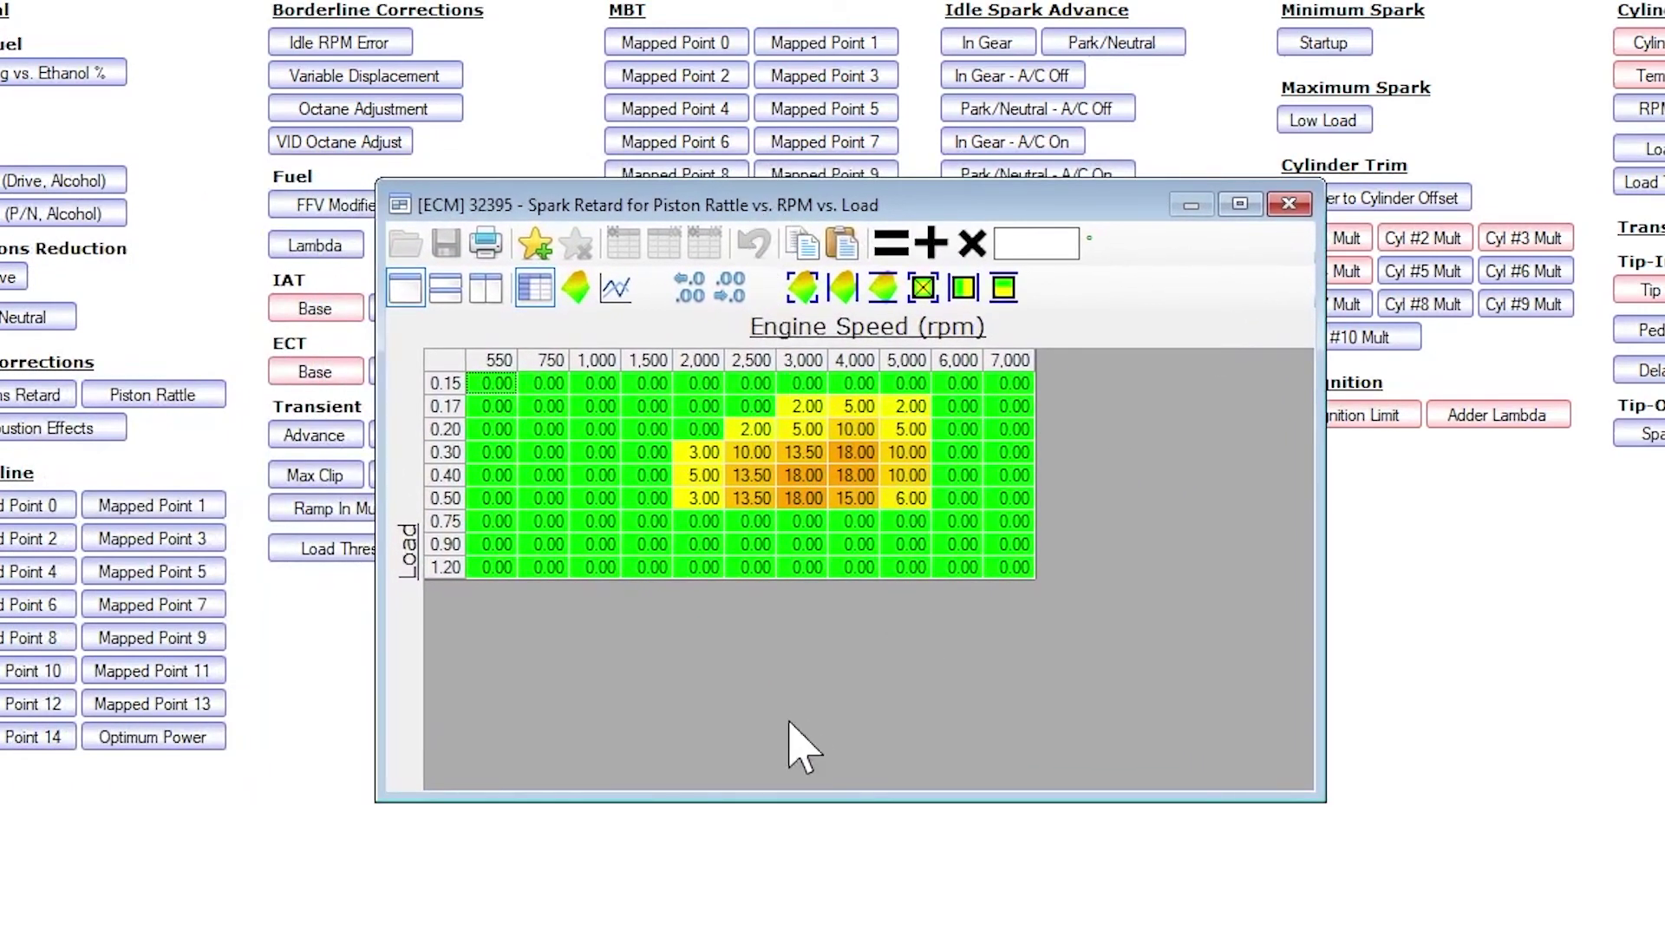
pyautogui.moveTo(703, 383); pyautogui.dragTo(922, 504)
pyautogui.click(1037, 243)
pyautogui.write('0')
pyautogui.click(893, 241)
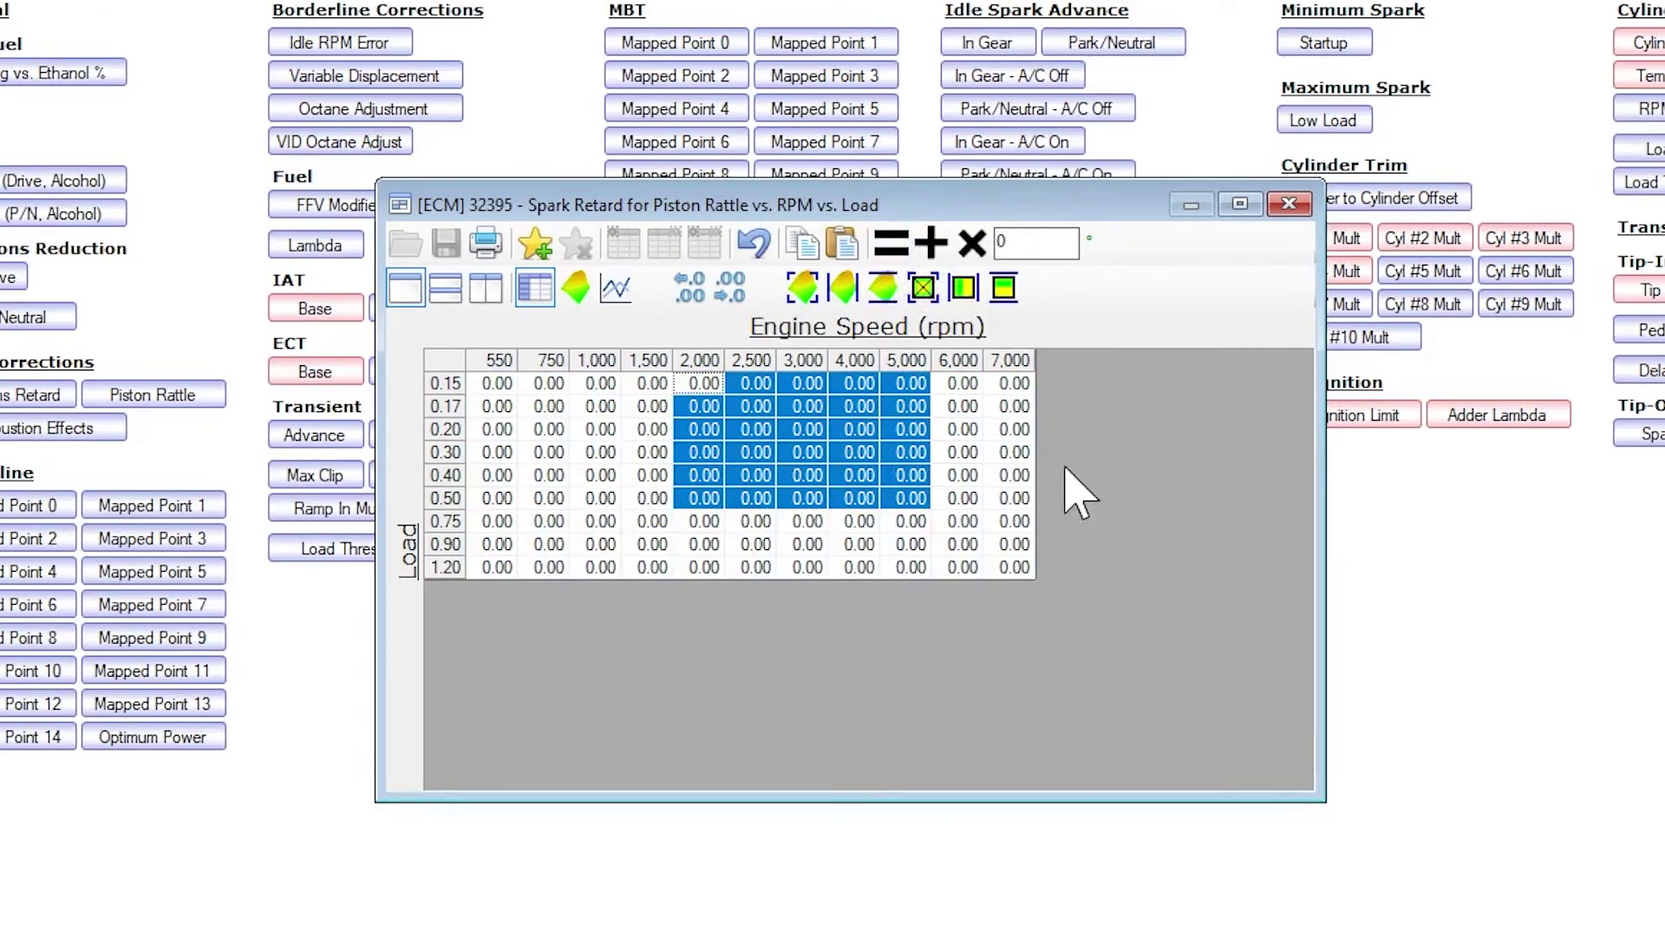
pyautogui.click(963, 544)
pyautogui.click(1290, 204)
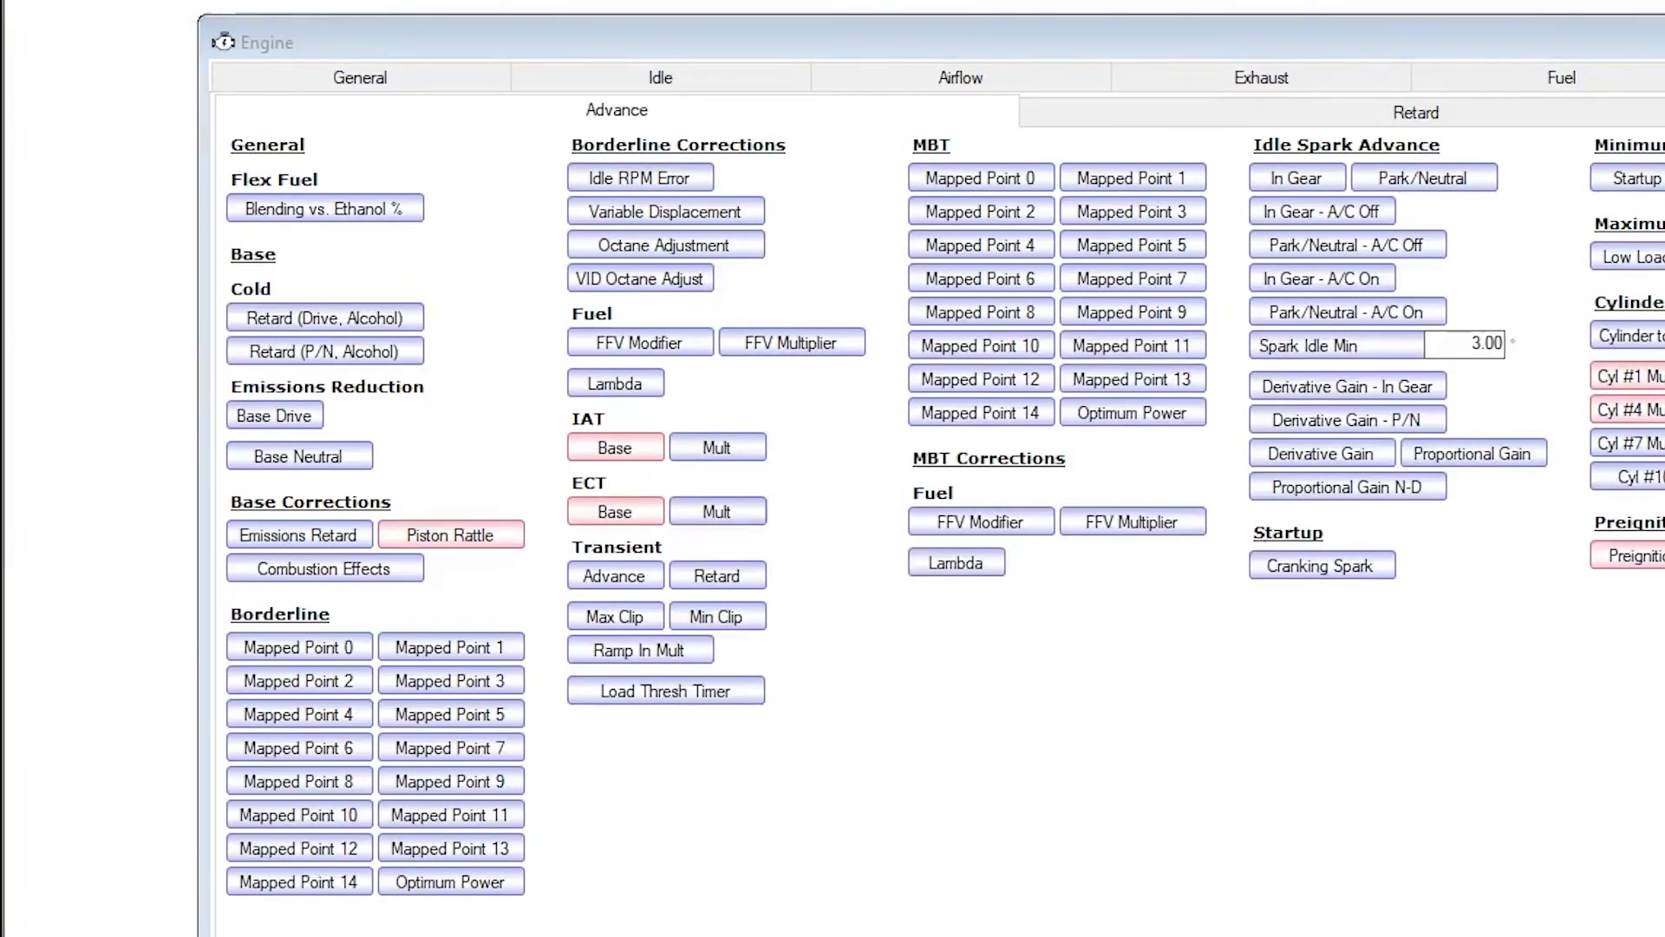